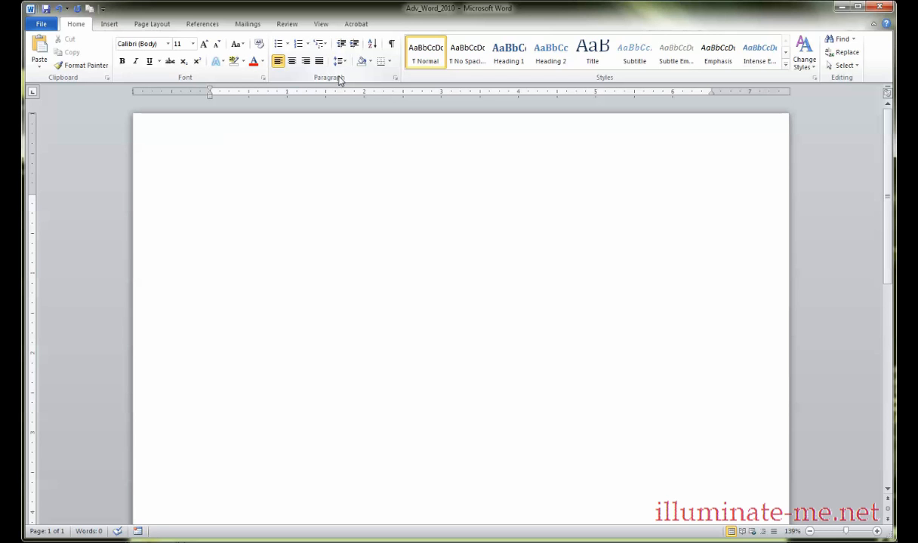
Review the indentation and spacing options in the Paragraph dialog and close it without changes.
click(343, 62)
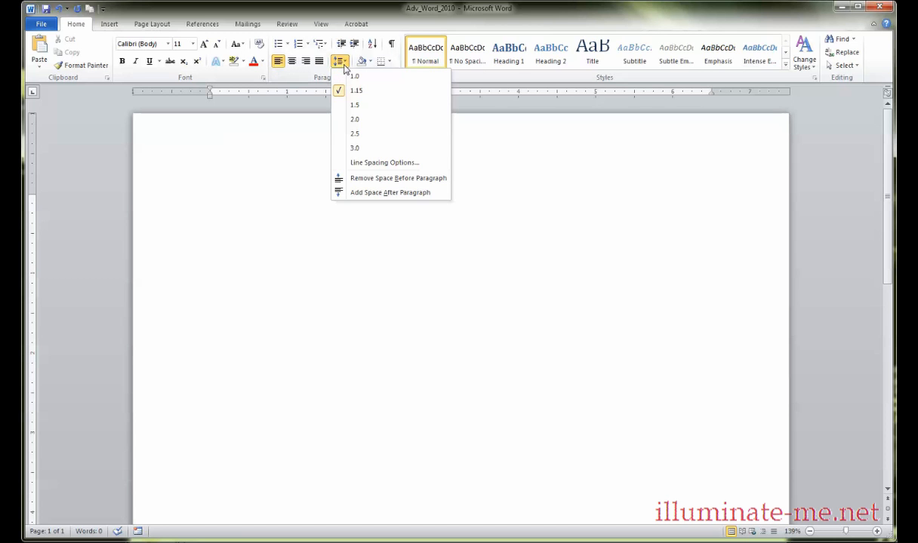
click(357, 162)
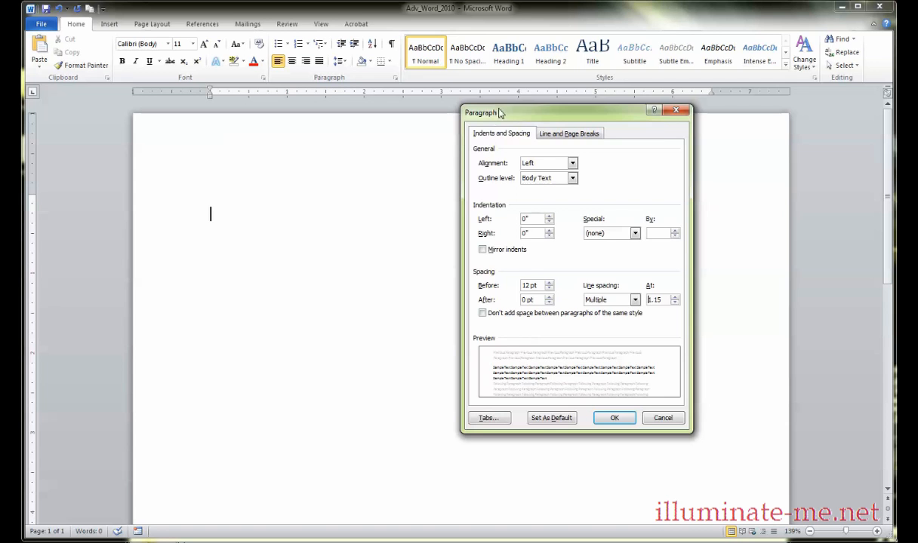
drag(499, 113, 324, 131)
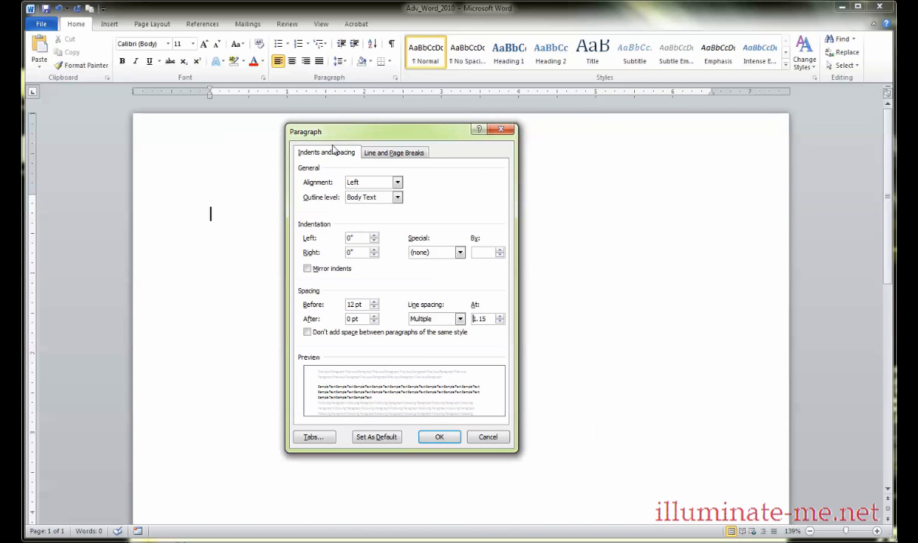
click(496, 131)
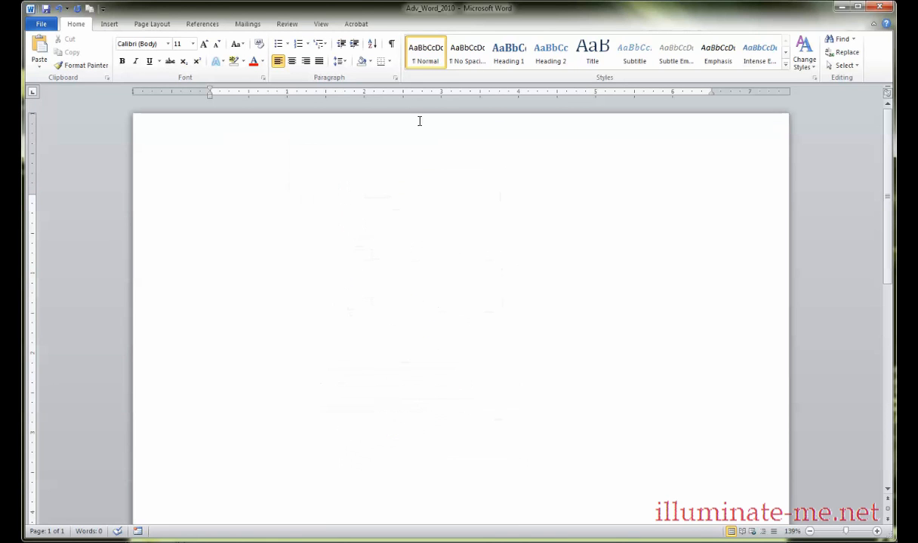
click(395, 79)
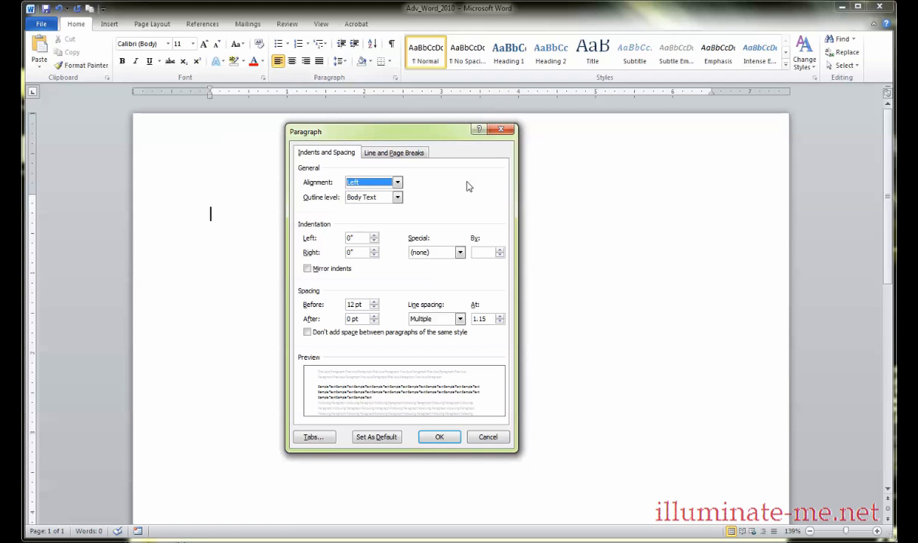
drag(415, 130, 414, 98)
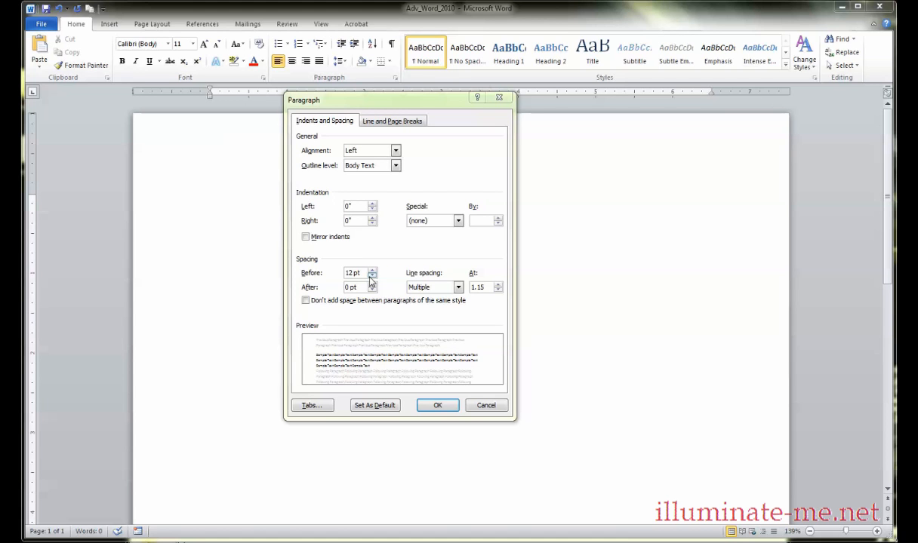
click(501, 415)
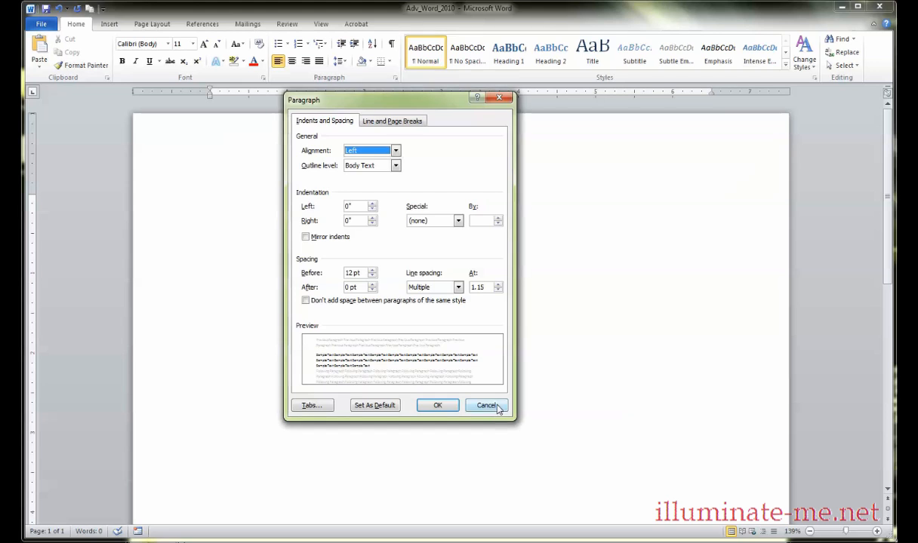
click(487, 406)
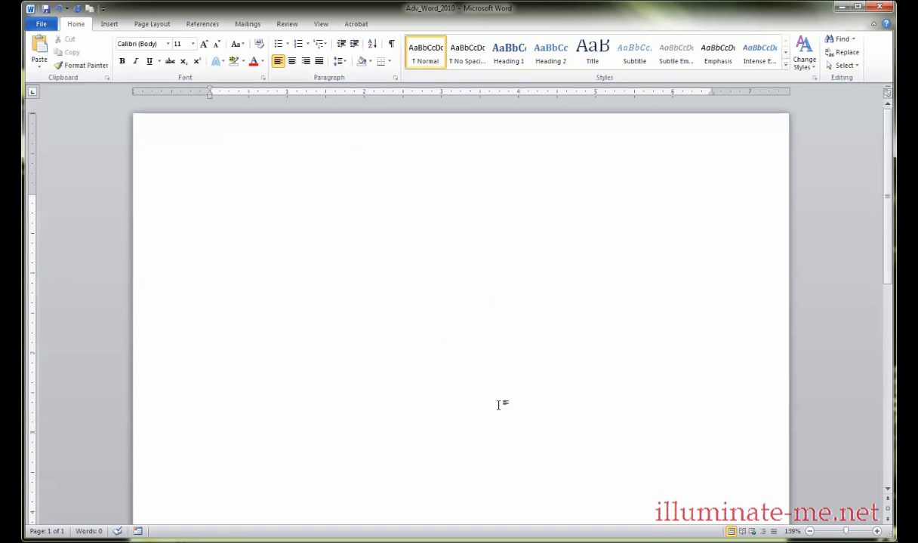
Write two paragraphs reading "The weather is bright and sunny." and "This is the second paragraph.".
text(The weather is bright and sunn)
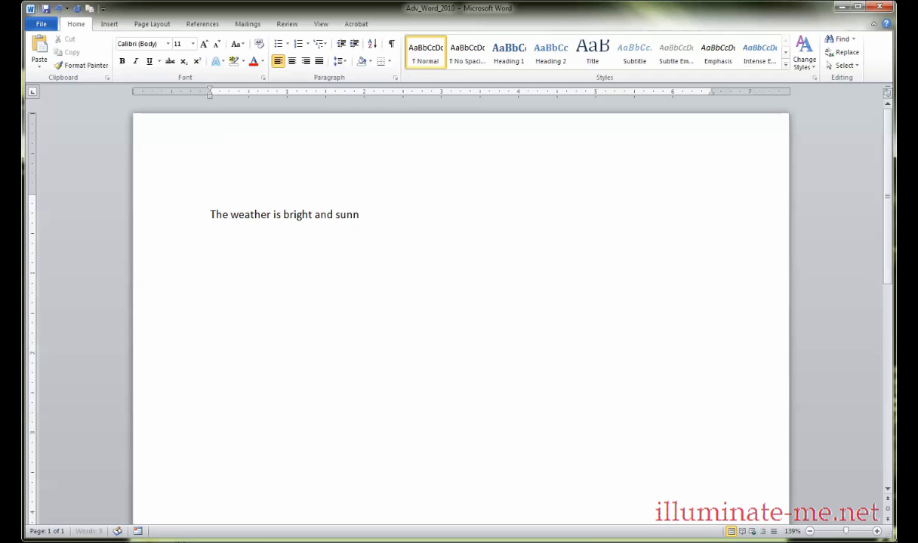
text(y.)
key(Return)
key(BackSpace)
text(That)
key(BackSpace)
key(BackSpace)
text(is is the secondf p)
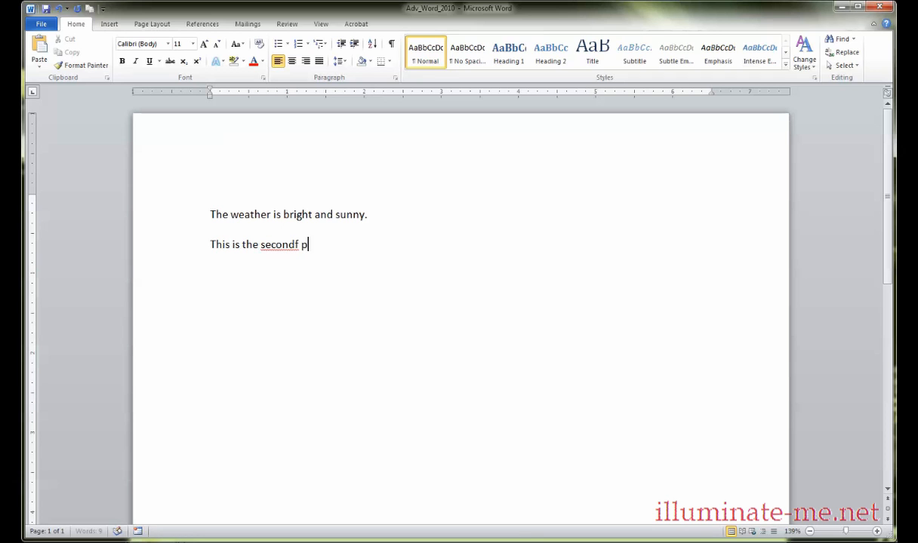
key(BackSpace)
key(BackSpace)
key(BackSpace)
text(parag)
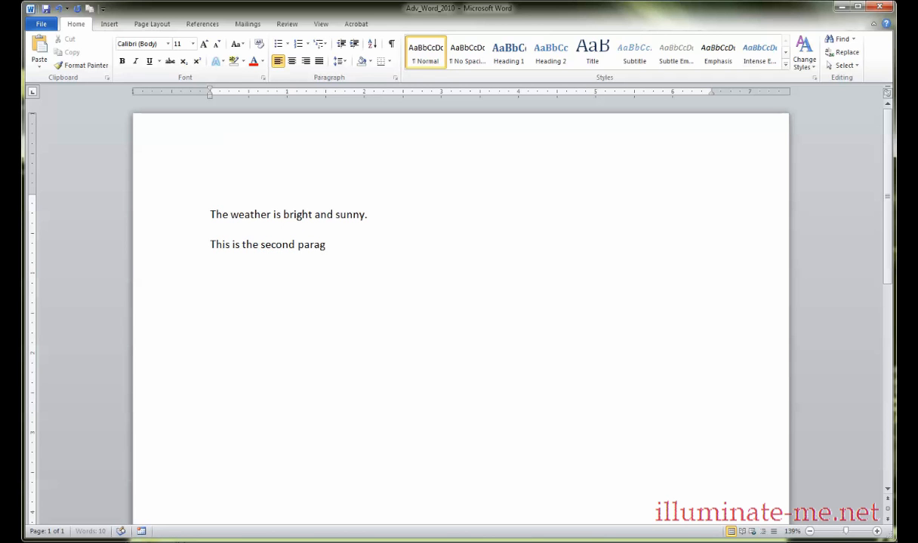
text(raph.)
Check the first paragraph's spacing settings in the Paragraph dialog without changing them.
click(387, 212)
click(395, 78)
drag(555, 111, 624, 111)
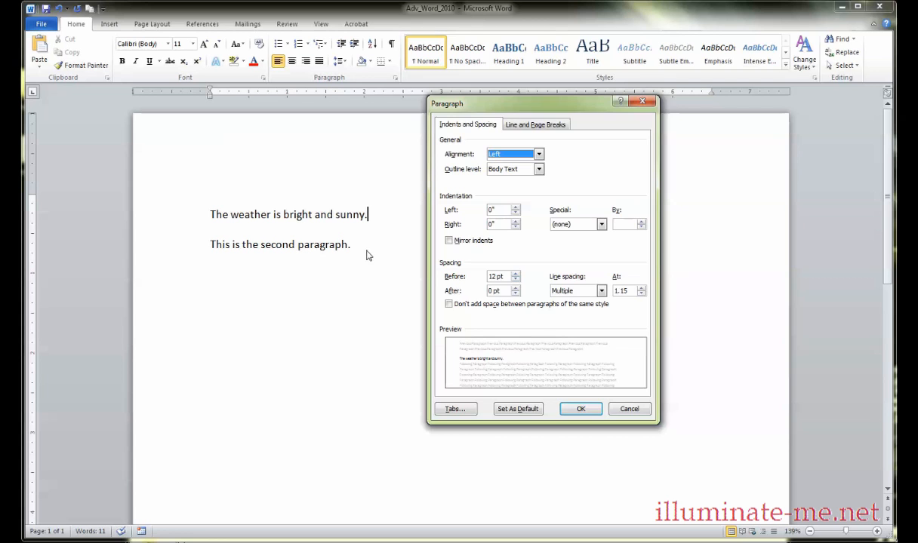
click(635, 406)
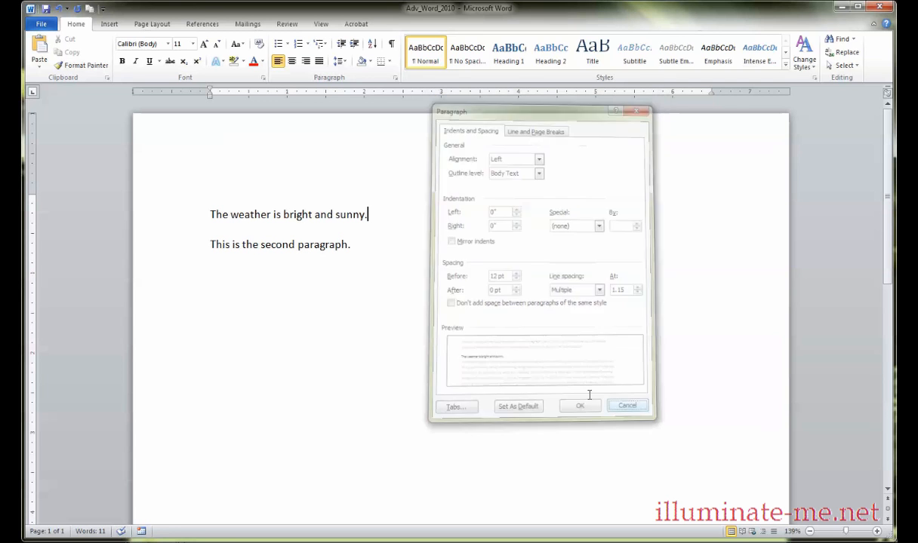
Set the second paragraph's spacing before to 30 pt and apply it.
click(375, 240)
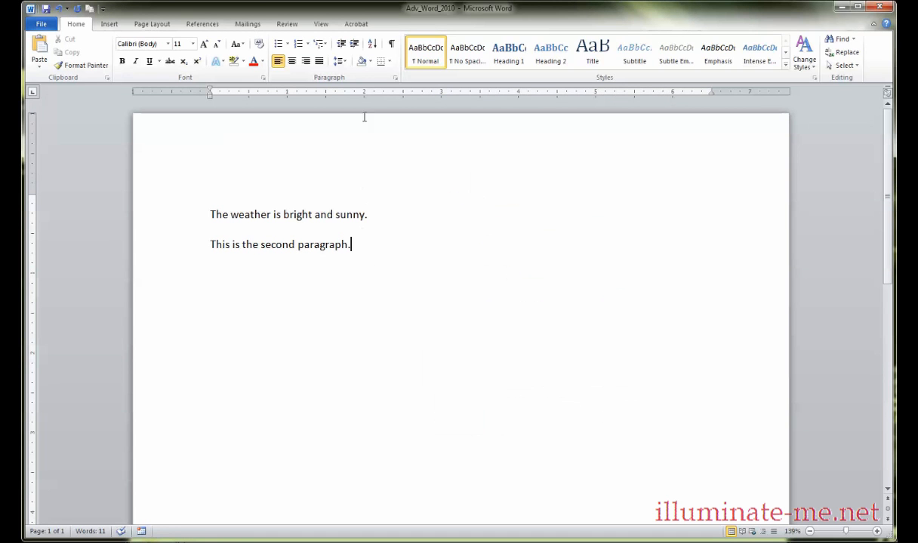
click(395, 78)
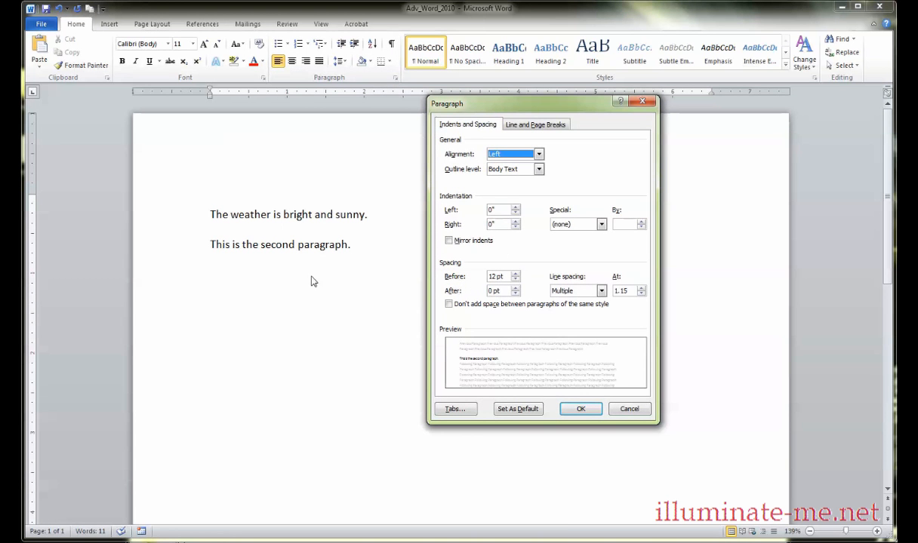
click(515, 274)
click(515, 274)
click(515, 274)
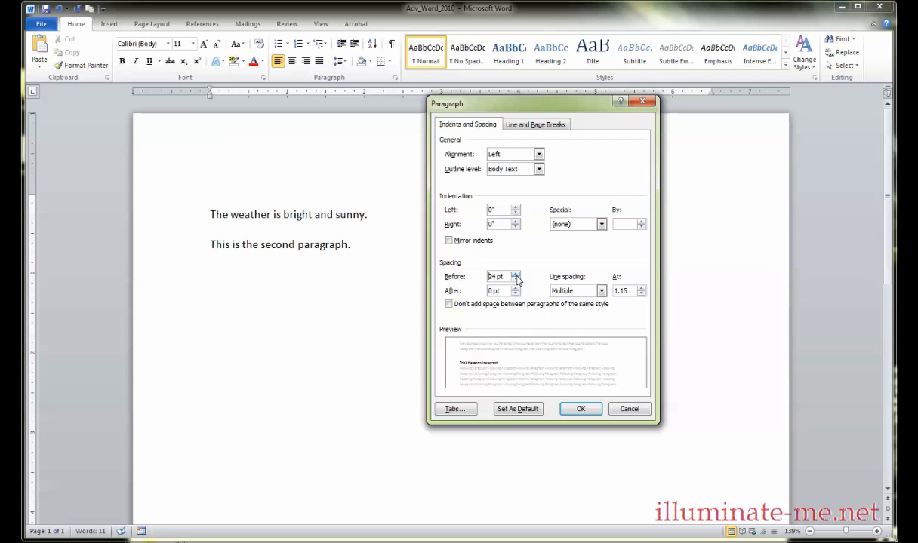
click(515, 274)
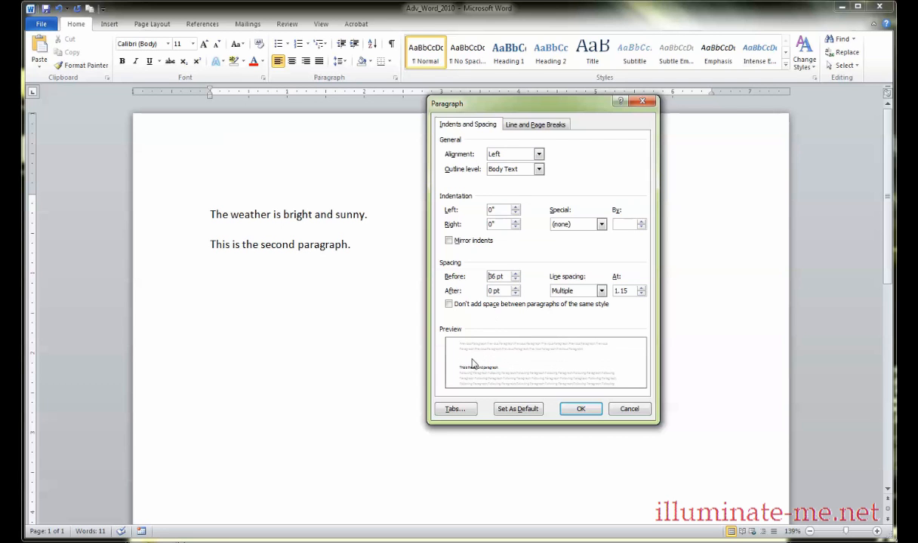
click(516, 275)
click(516, 279)
click(515, 279)
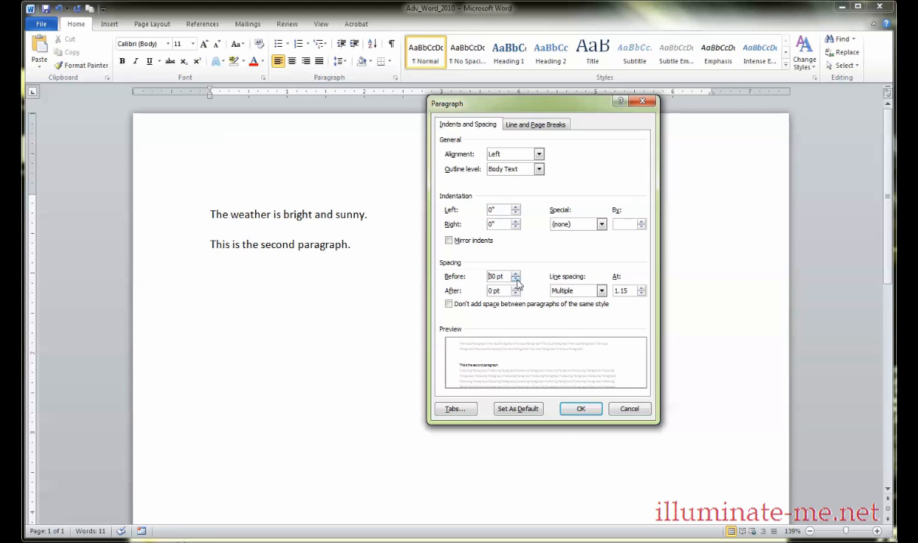
click(516, 279)
click(515, 279)
click(580, 408)
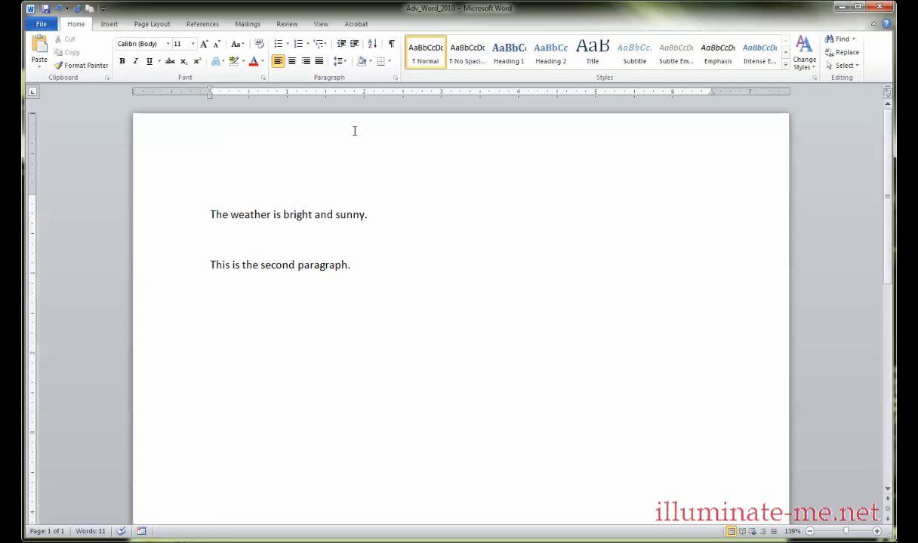
Undo the second paragraph's spacing change and recheck its paragraph settings.
key(ctrl+z)
click(395, 78)
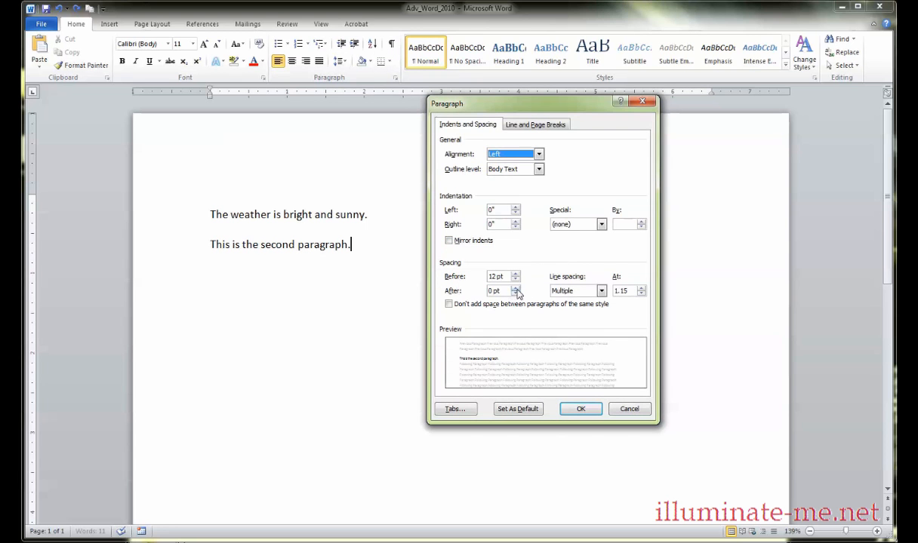
click(582, 409)
Try a spacing before of more than 36 pt on the first paragraph, and undo it.
click(380, 213)
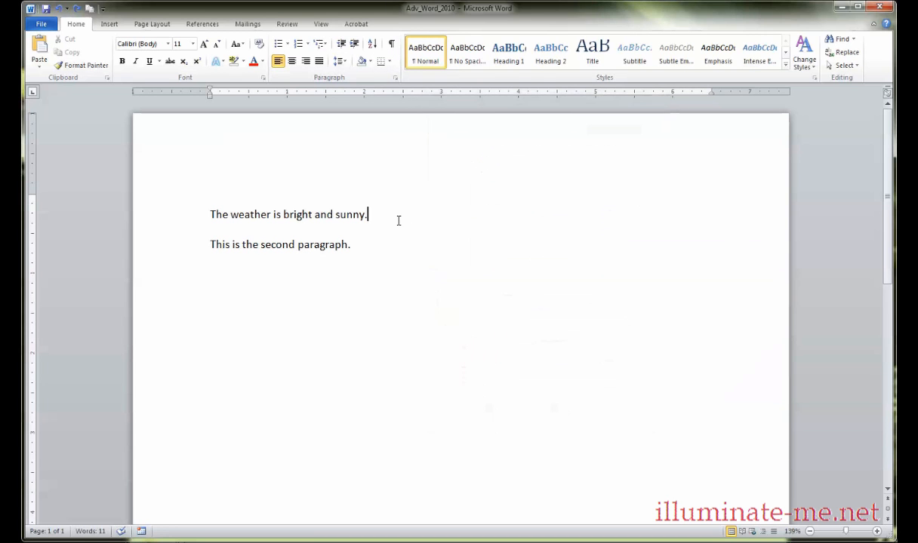
click(395, 78)
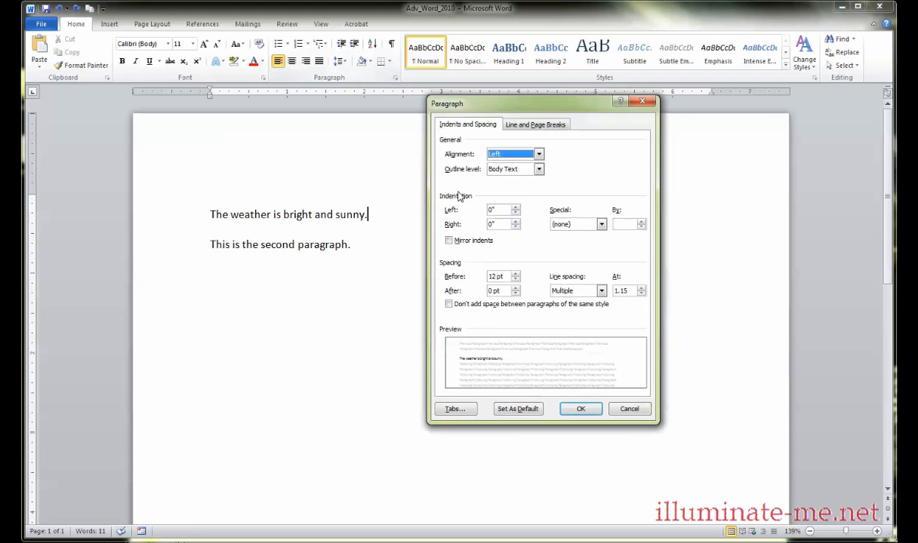
click(516, 274)
click(516, 274)
click(515, 274)
click(516, 274)
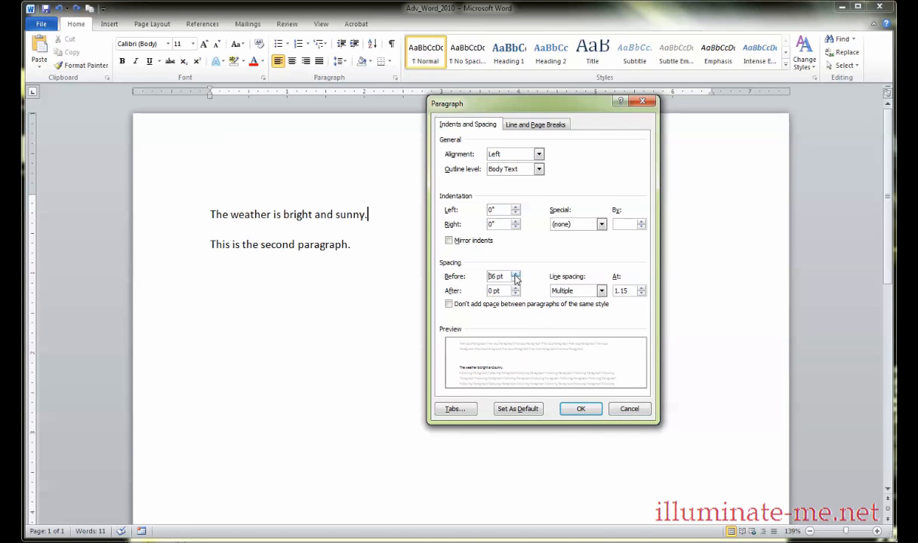
click(515, 274)
click(515, 273)
click(580, 408)
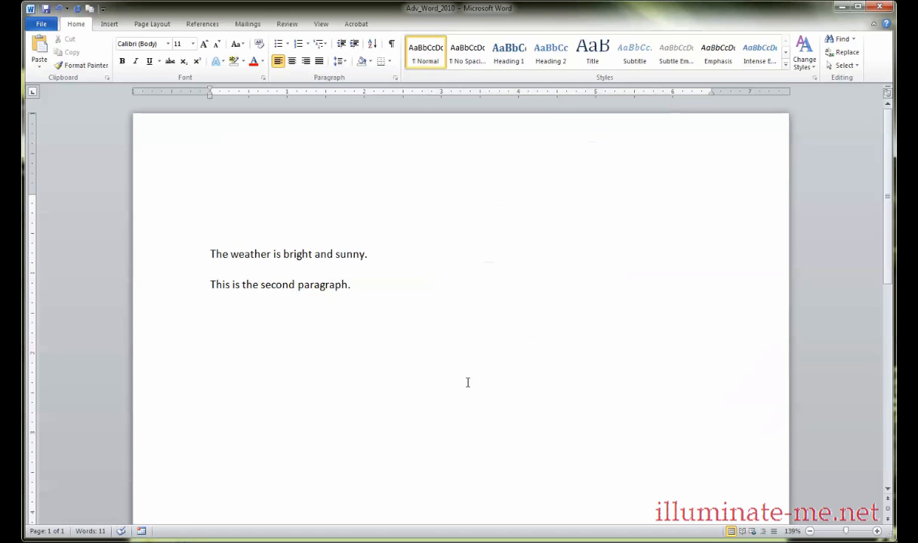
key(ctrl+z)
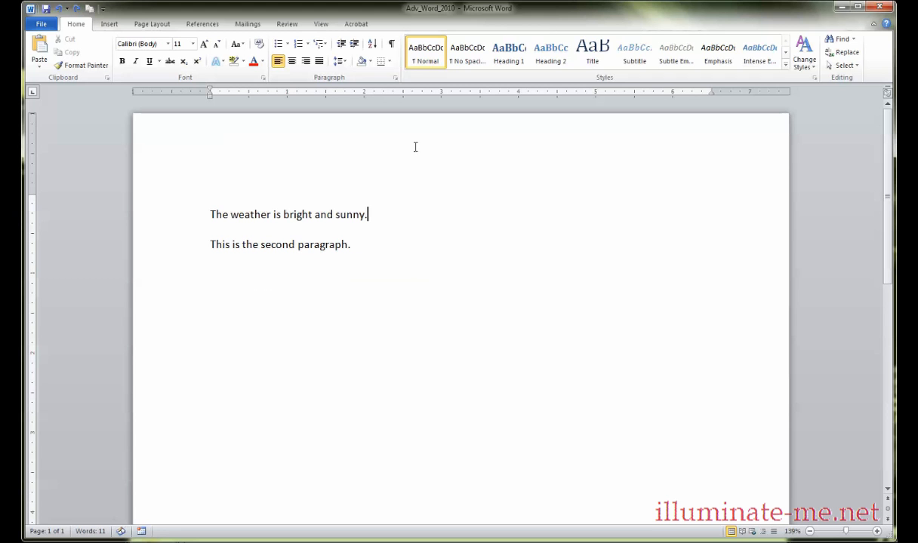
Set the first paragraph's spacing after to 24 pt and apply it.
click(395, 78)
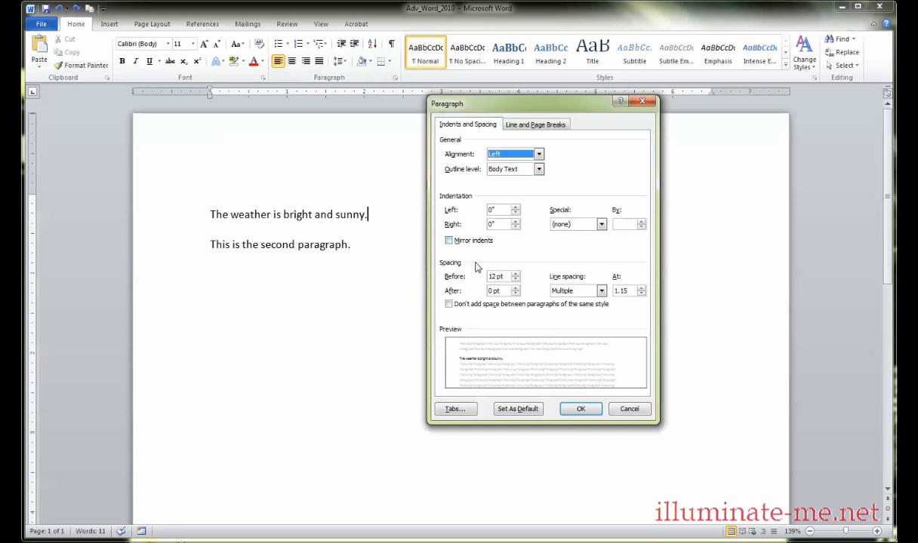
click(515, 288)
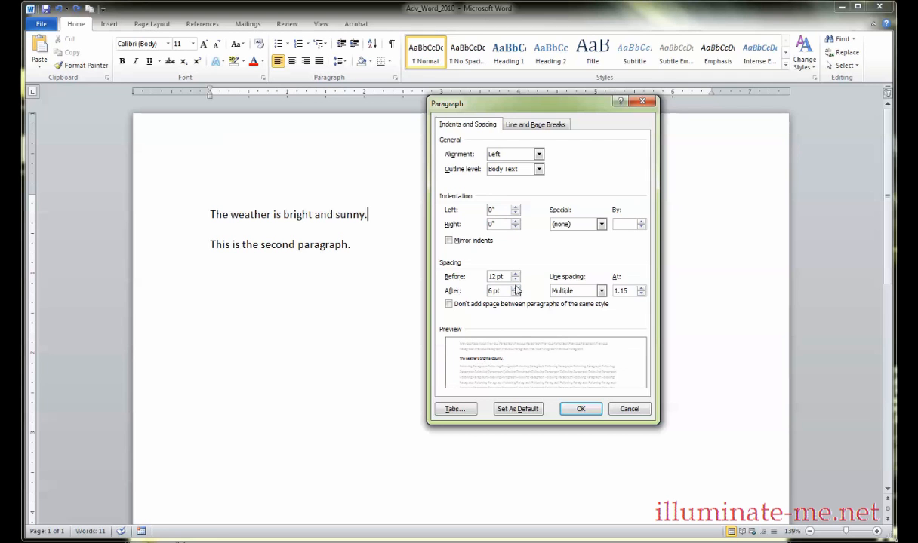
click(515, 288)
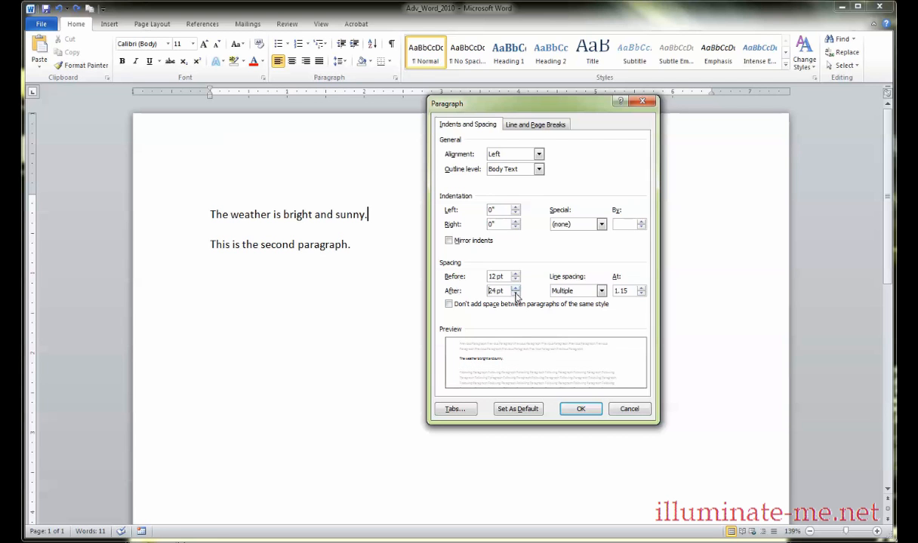
click(578, 409)
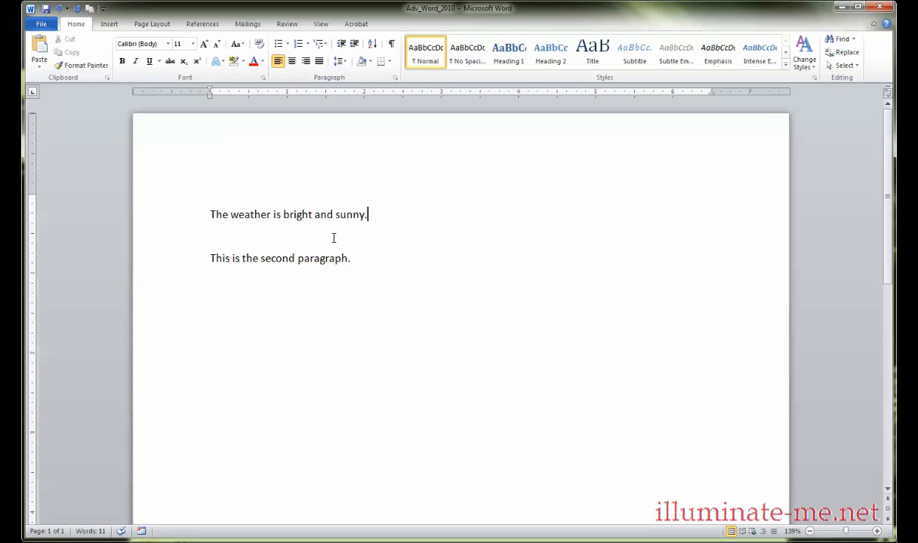
Set the first paragraph's line spacing to Single and recheck its paragraph settings.
click(395, 78)
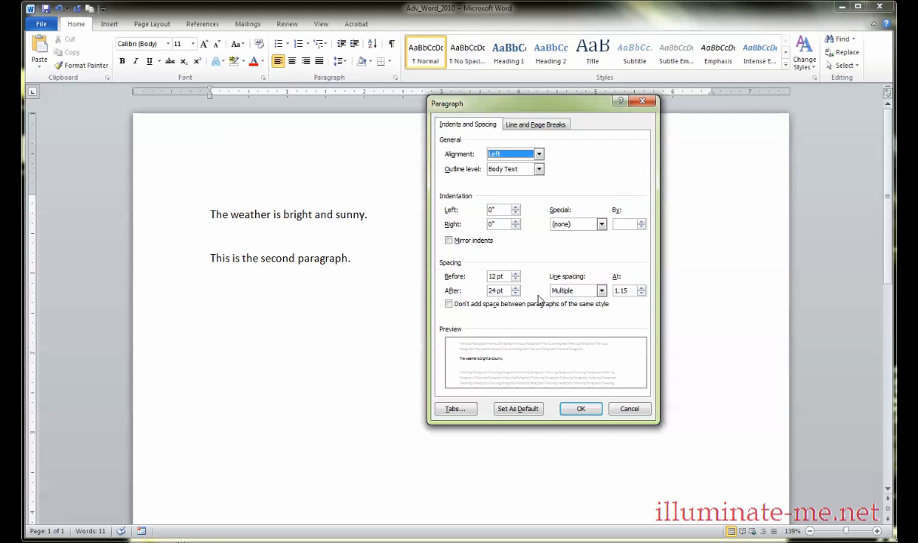
click(601, 291)
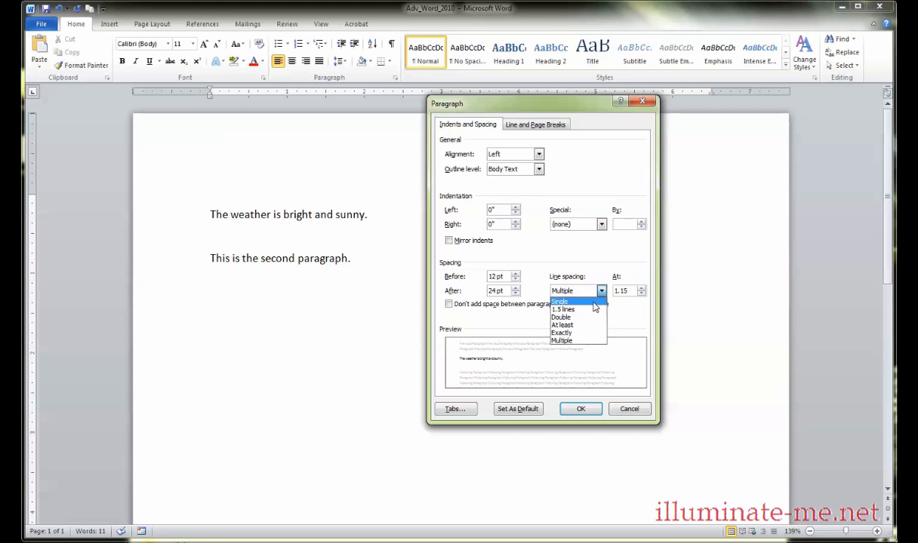
click(593, 302)
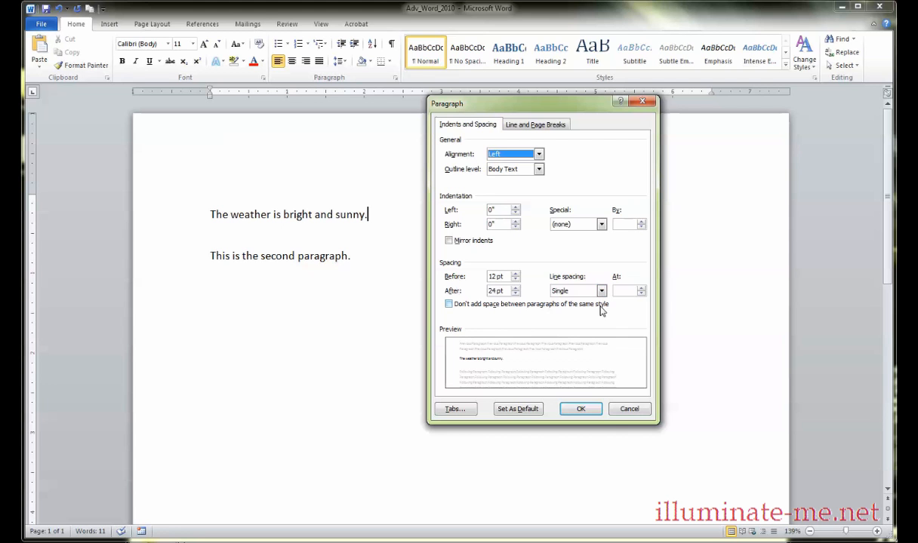
click(624, 409)
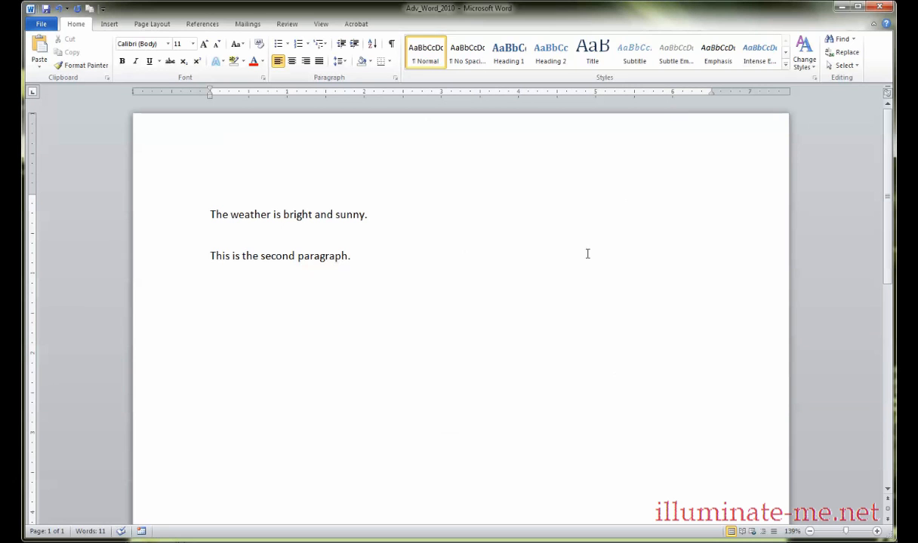
Try adding an empty paragraph below the first paragraph, and remove it.
key(Return)
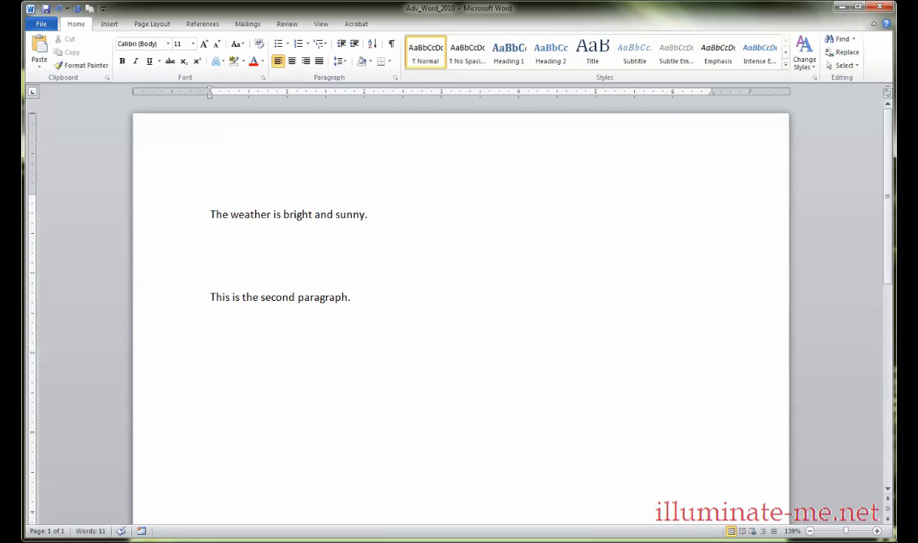
key(BackSpace)
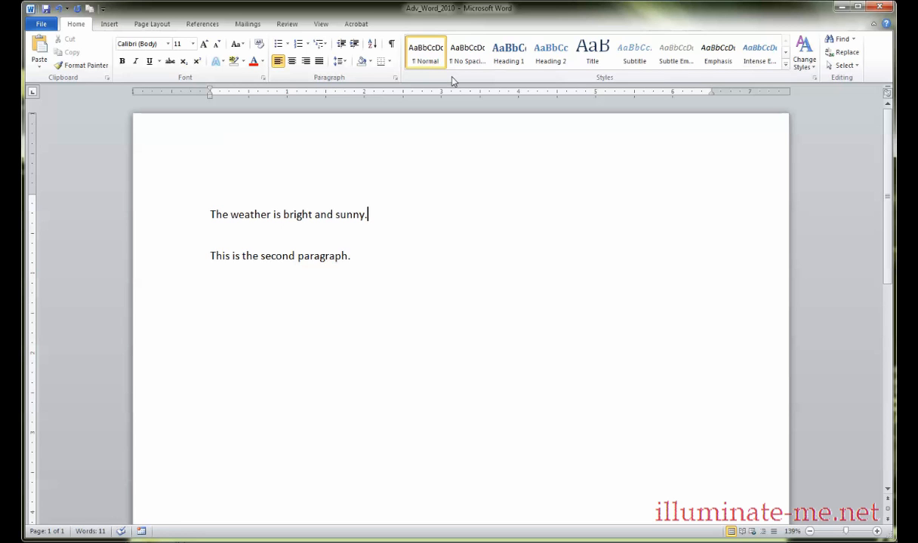
Extend the first paragraph with a long run of "h" characters until it wraps onto a second line, and apply Single line spacing.
text(hhhhhhhhhhhhhhhhhhhhhhhhhhhh)
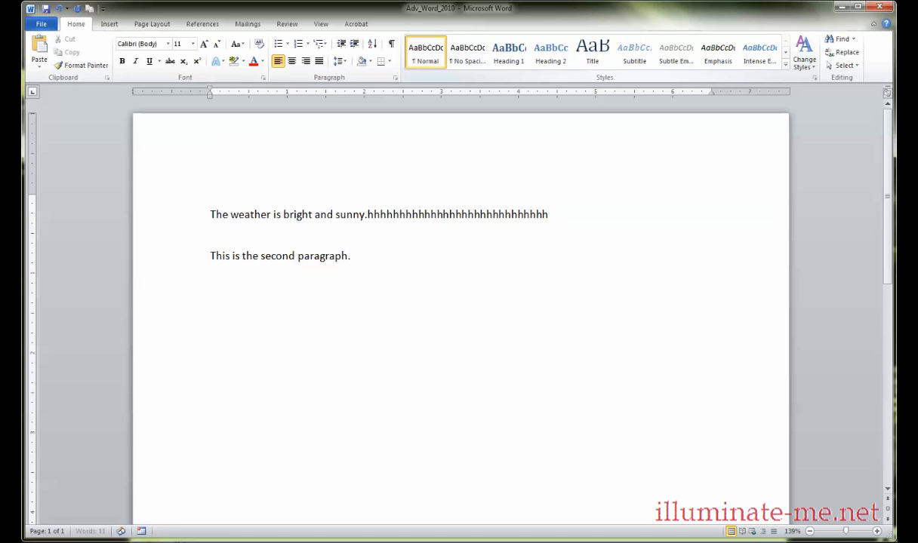
text(hhhhhhhhhhhhhhhhhhhhhhhhhhhhhhhhhhhhhhhhhhhhhhhhhhhhhhhhhhhhhh)
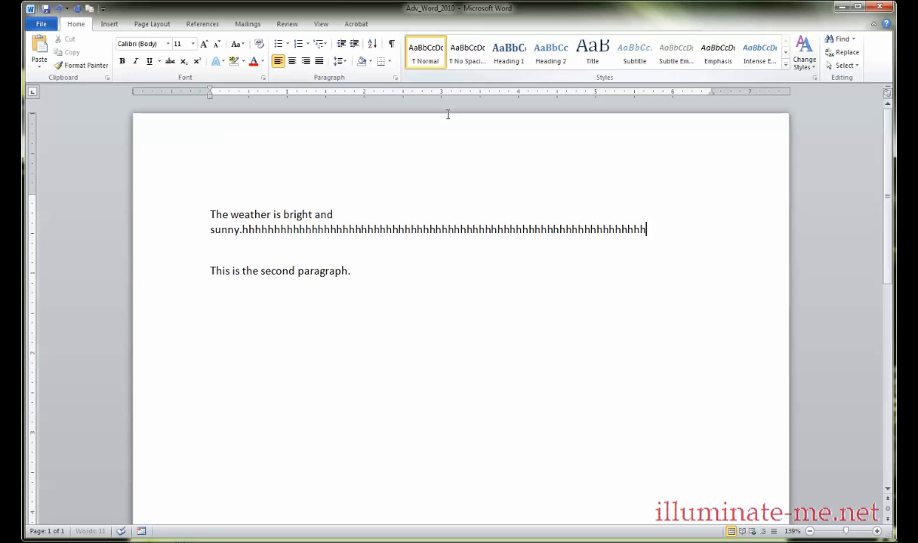
click(394, 77)
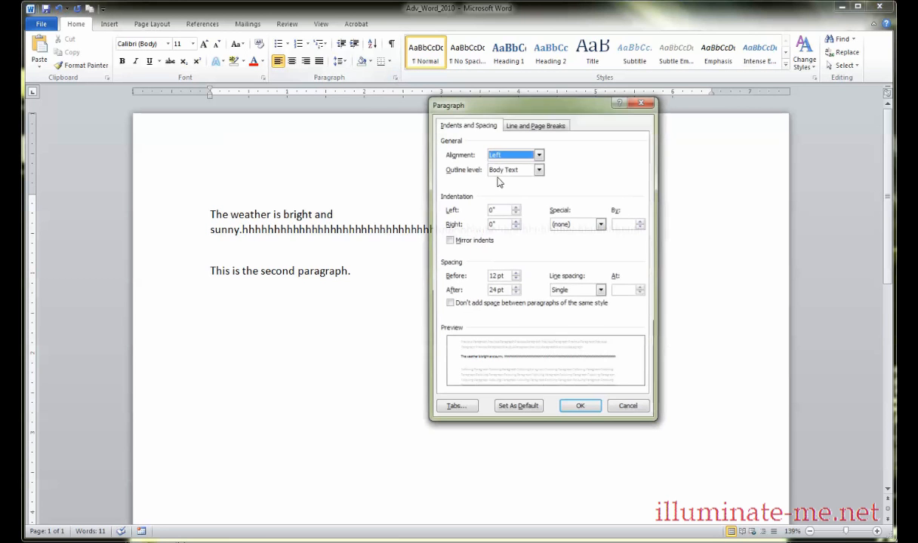
click(600, 290)
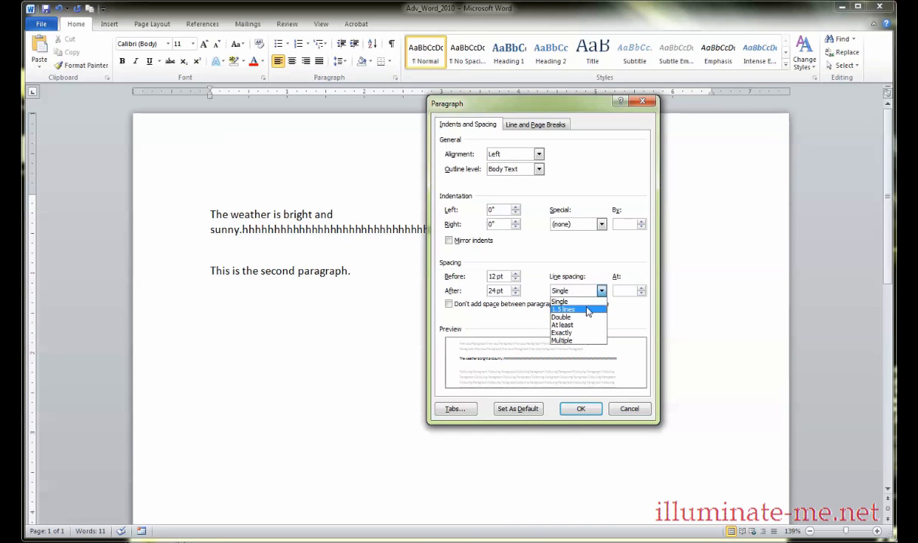
click(559, 301)
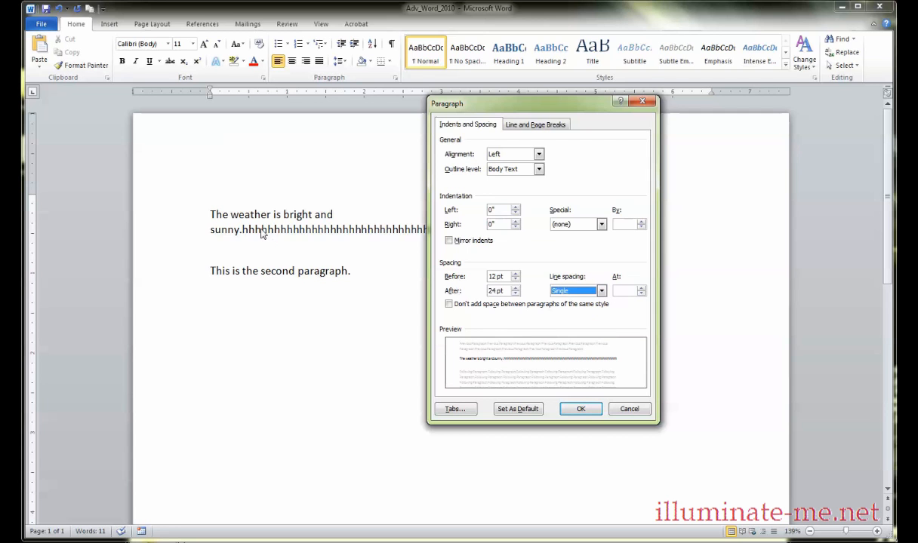
click(578, 408)
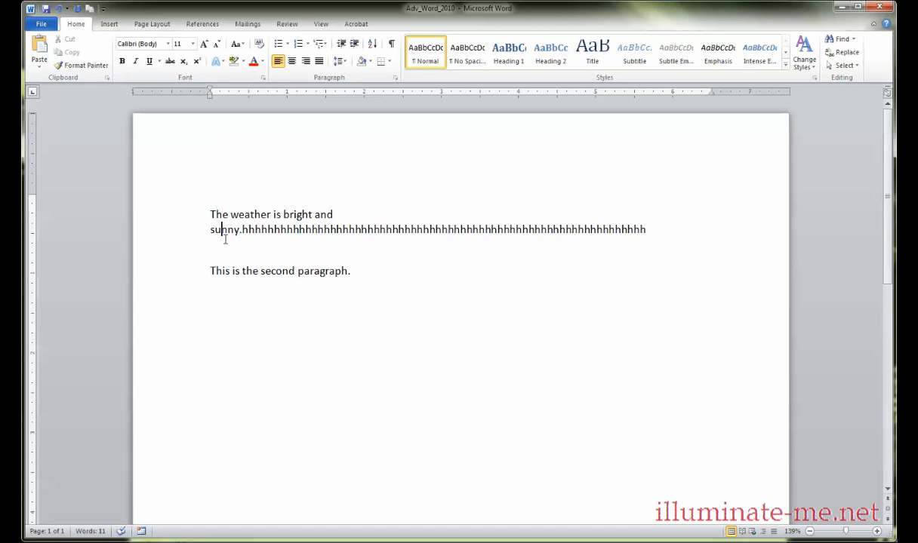
Set the first paragraph's line spacing to 1.5 lines and apply it.
click(394, 78)
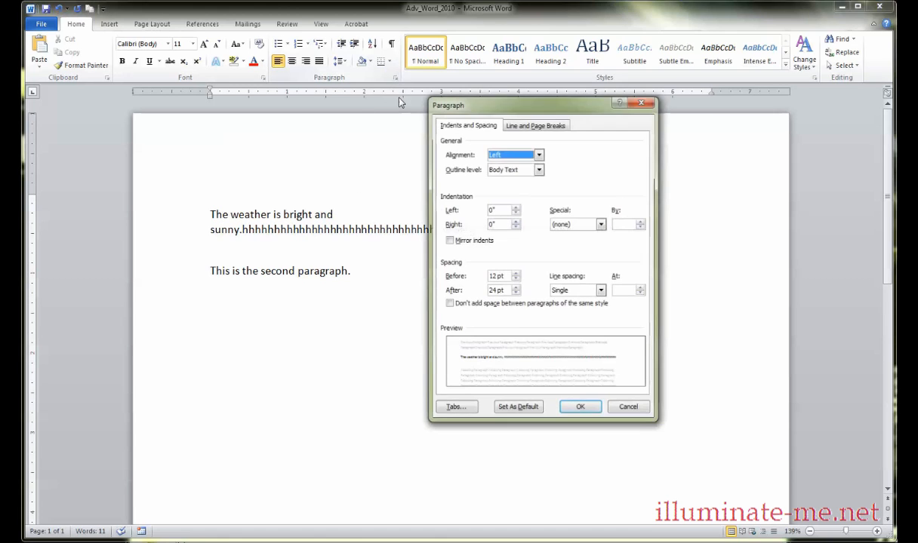
click(600, 292)
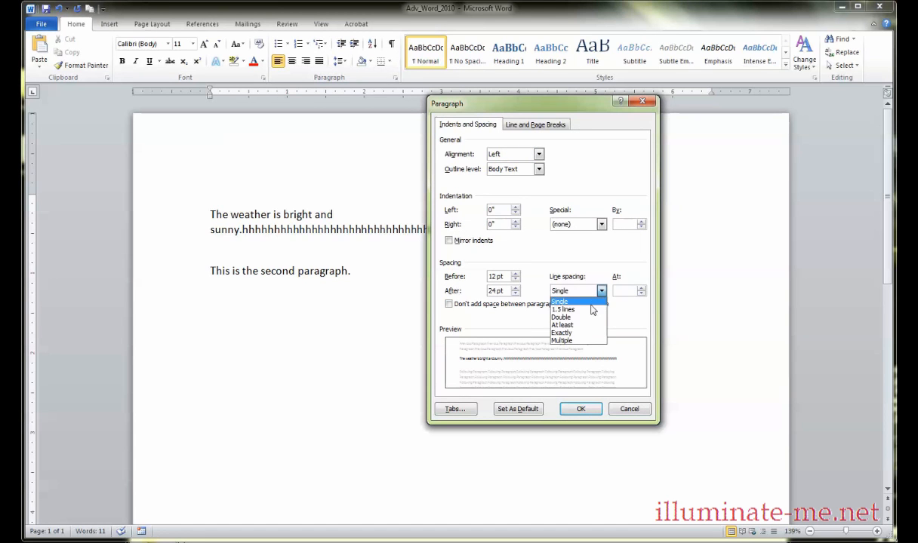
click(595, 310)
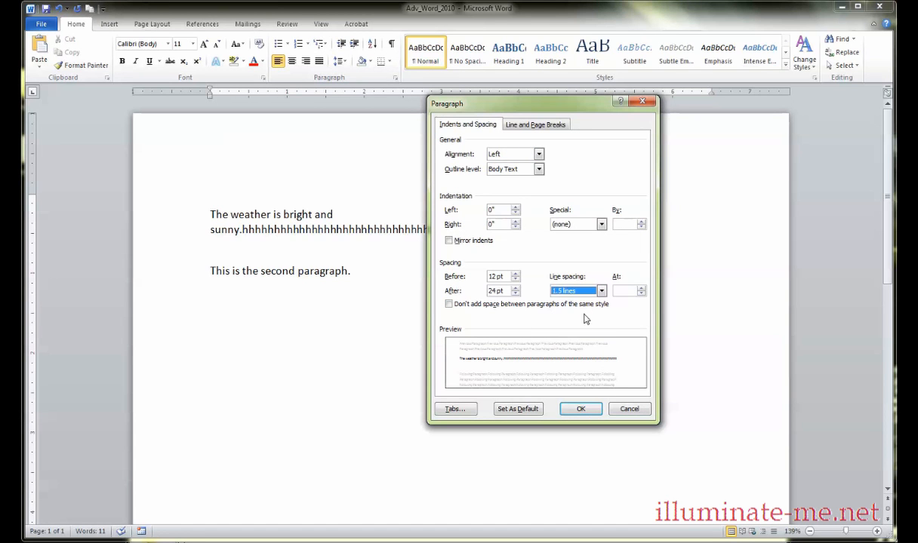
click(580, 409)
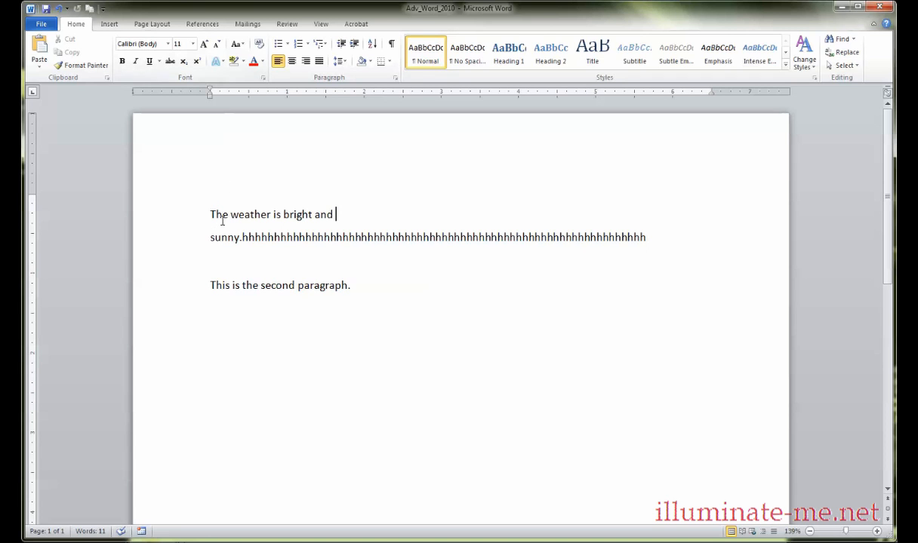
Set the first paragraph's line spacing to Double and apply it.
click(393, 78)
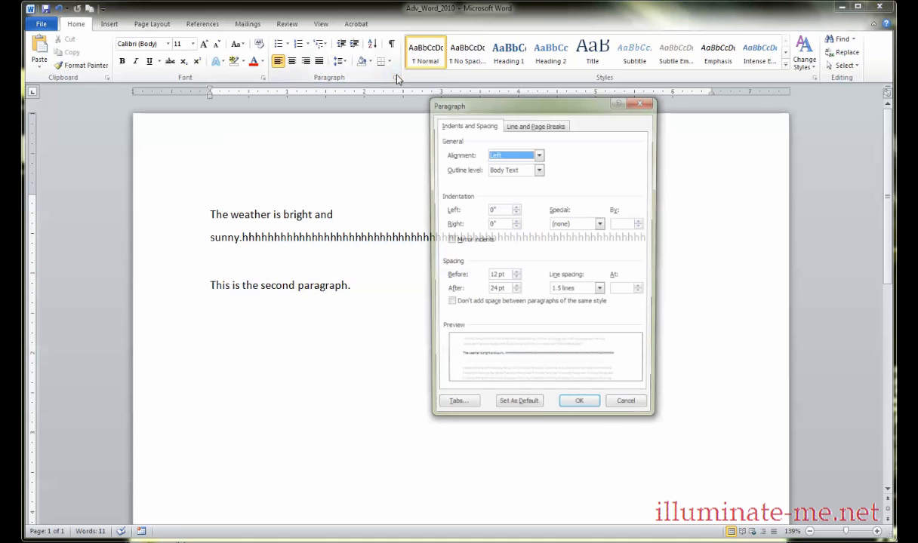
click(601, 291)
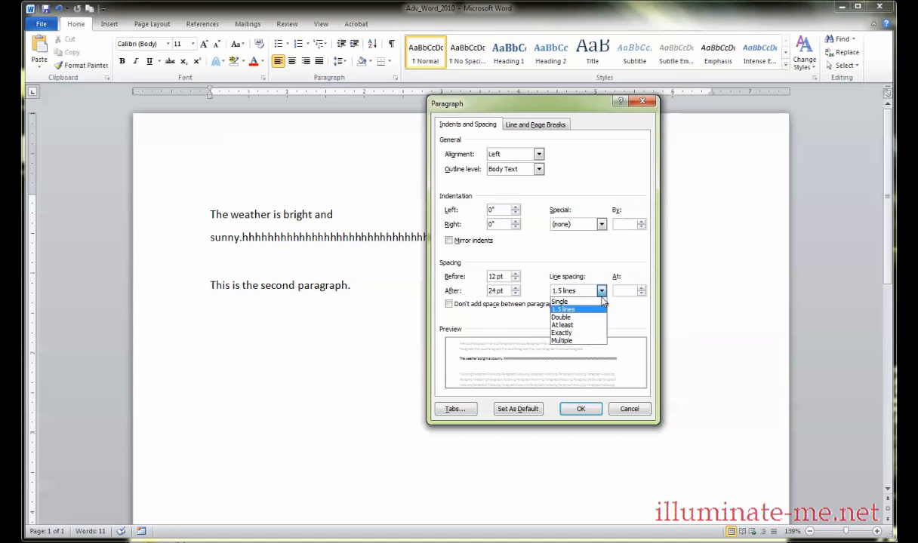
click(580, 321)
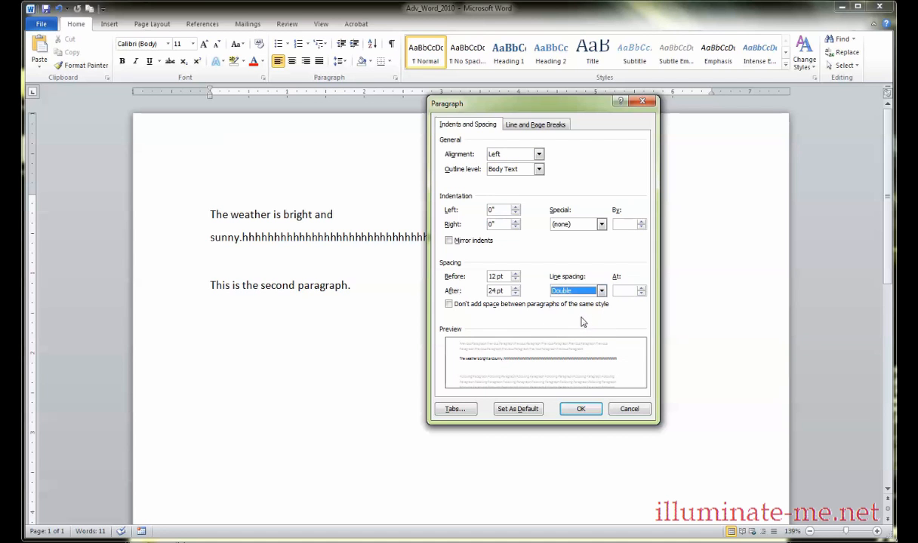
click(579, 408)
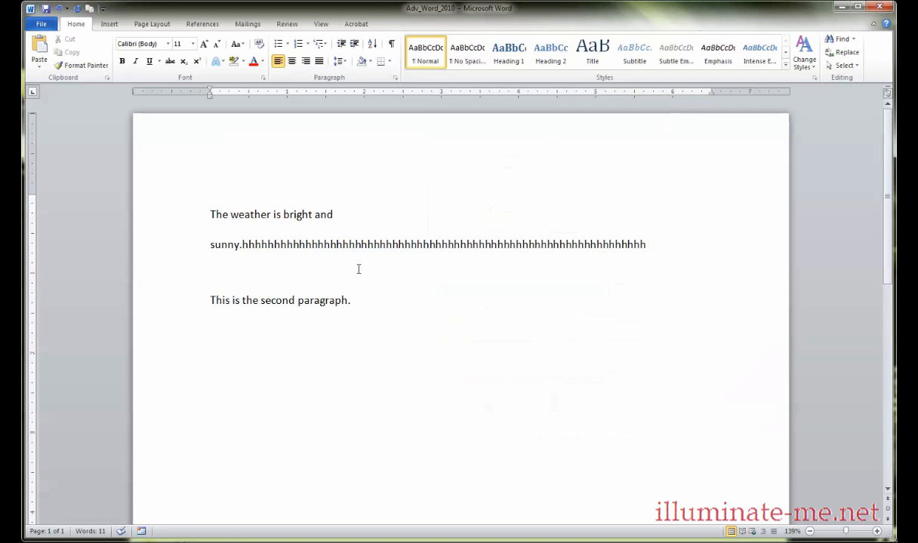
Try the At least and Exactly line spacing options, each at 12 pt, on the first paragraph.
click(312, 231)
click(338, 223)
click(393, 78)
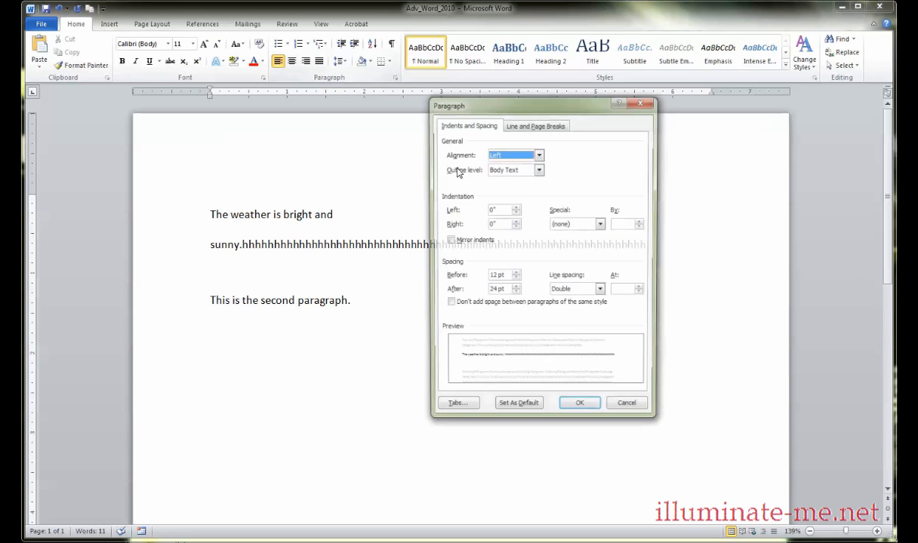
click(601, 290)
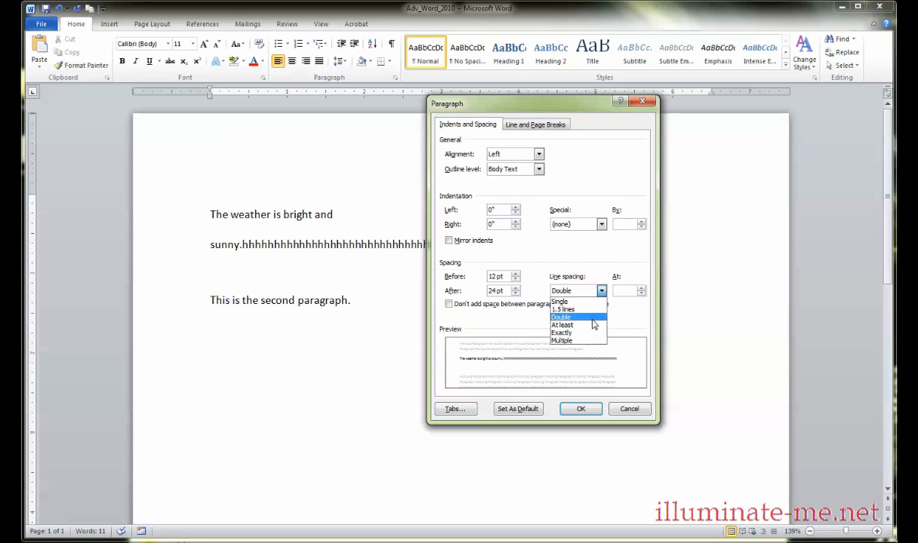
click(594, 325)
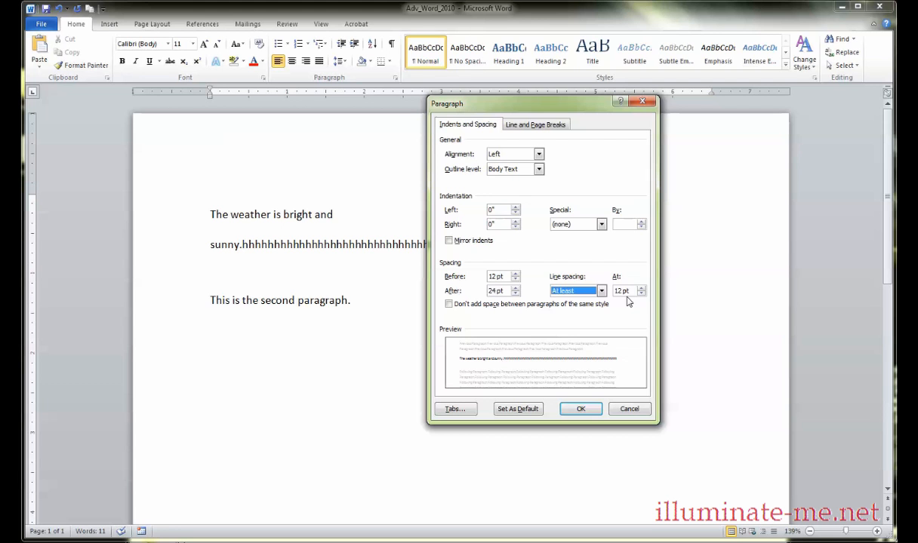
click(600, 291)
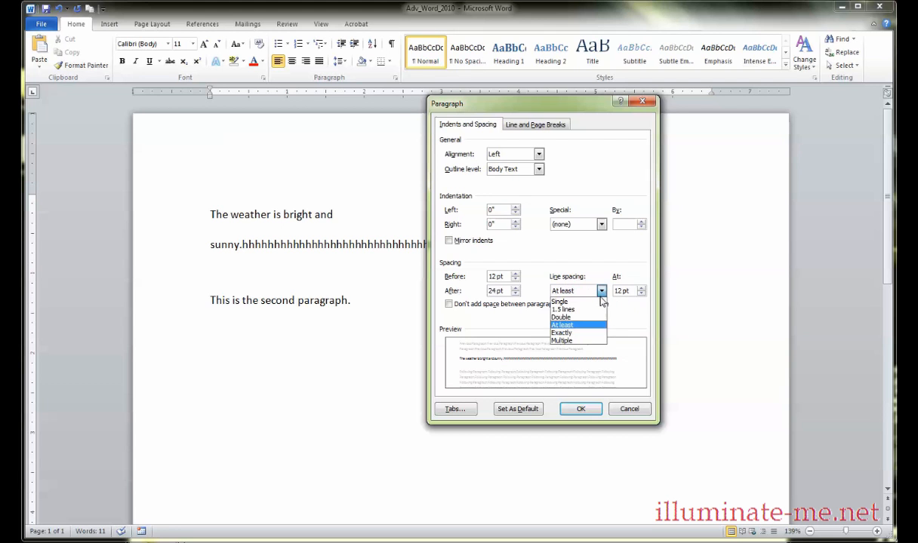
click(587, 333)
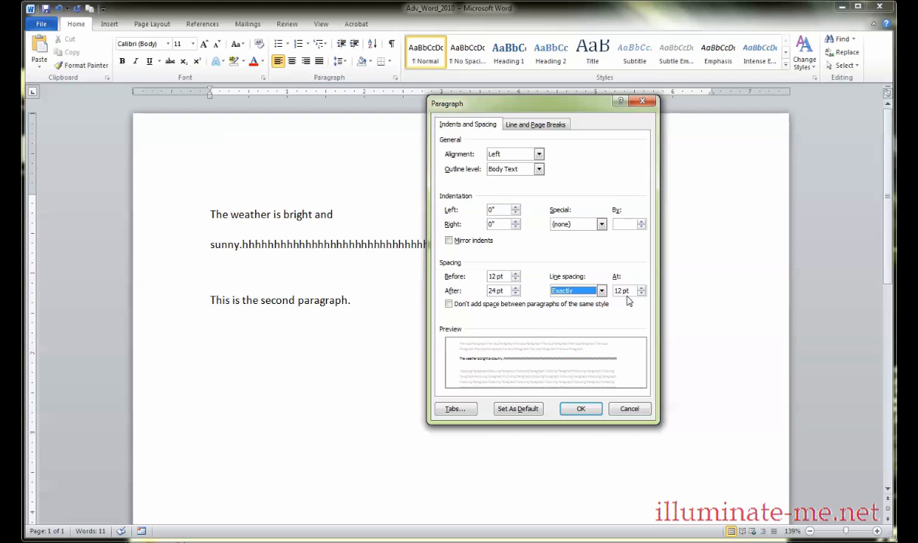
Try Multiple line spacing on the first paragraph, lowering it to 1.5 and raising it to 3, and discard the changes.
click(581, 289)
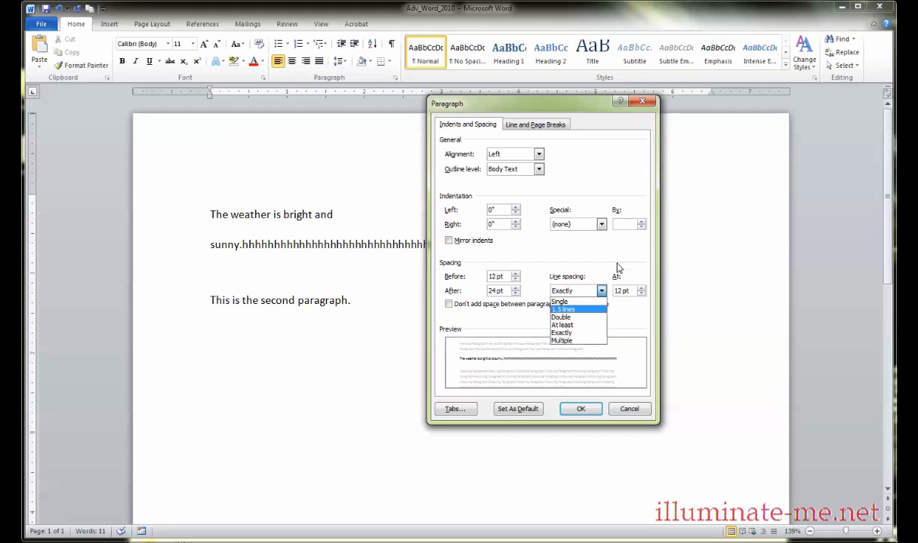
click(572, 340)
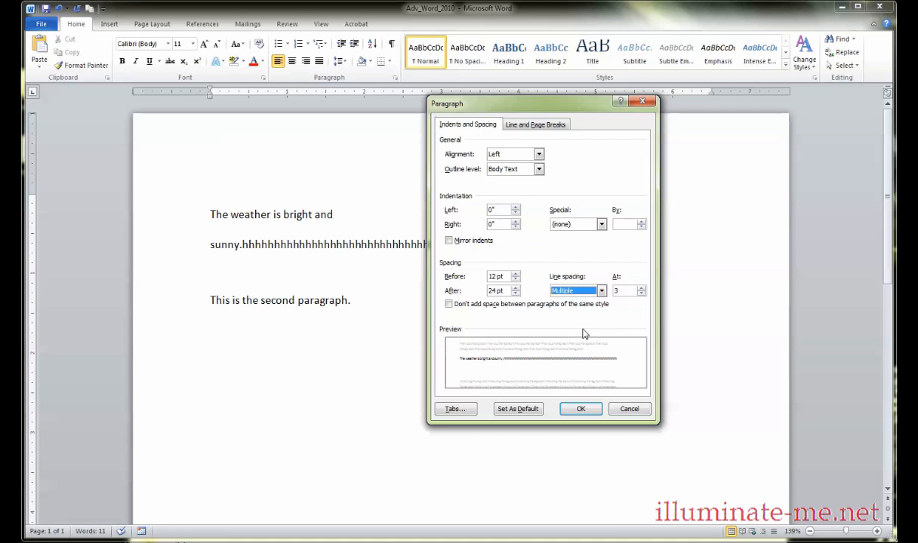
click(641, 294)
click(641, 293)
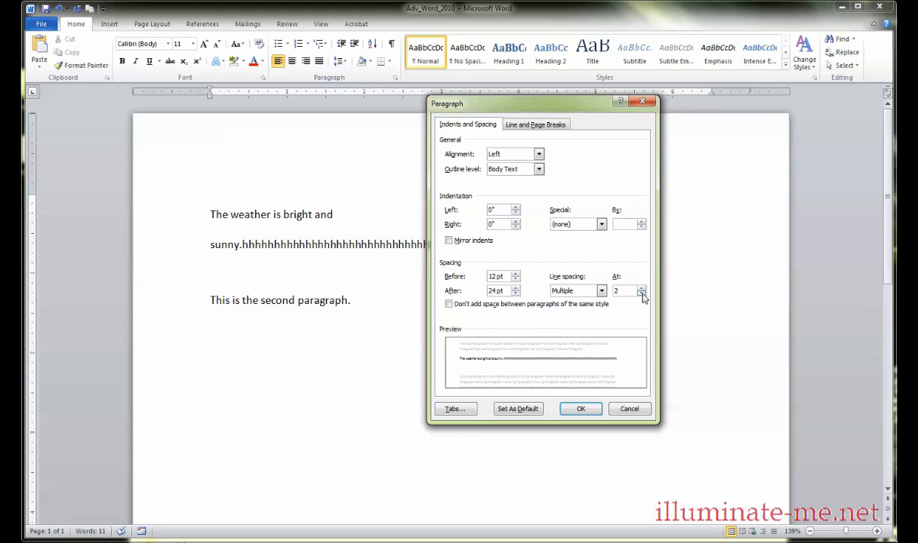
click(641, 293)
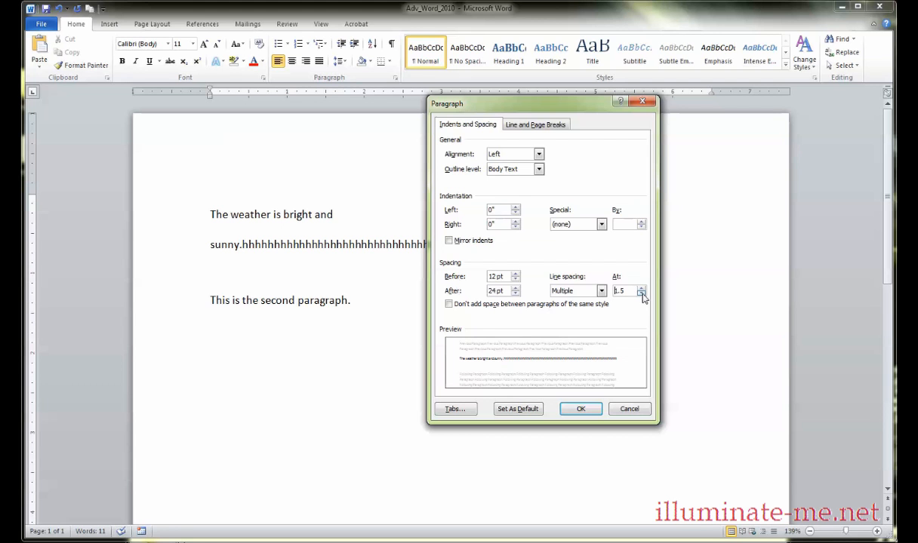
click(602, 292)
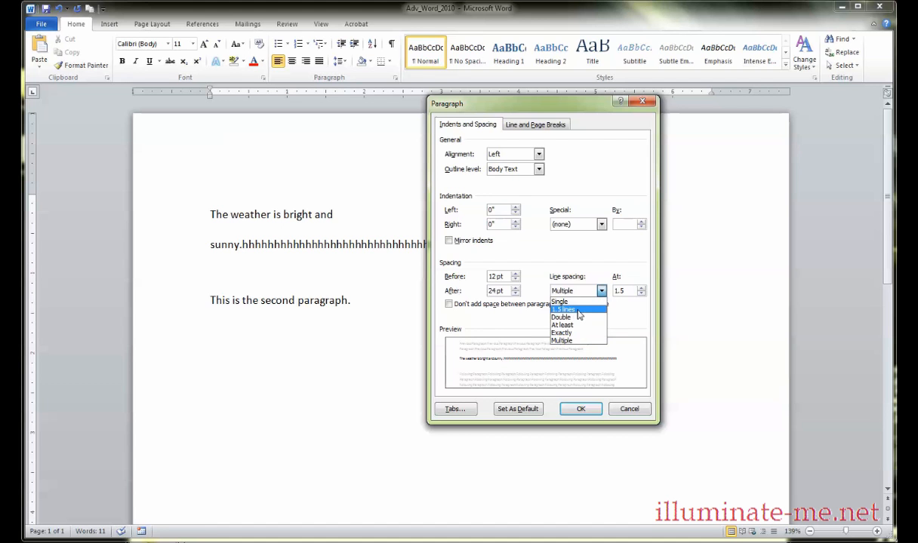
click(602, 294)
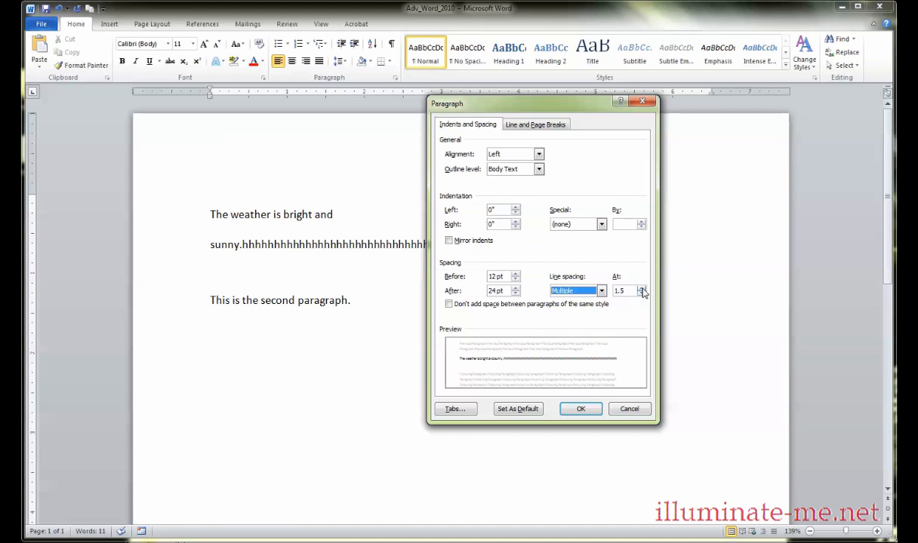
click(641, 288)
click(640, 288)
click(640, 288)
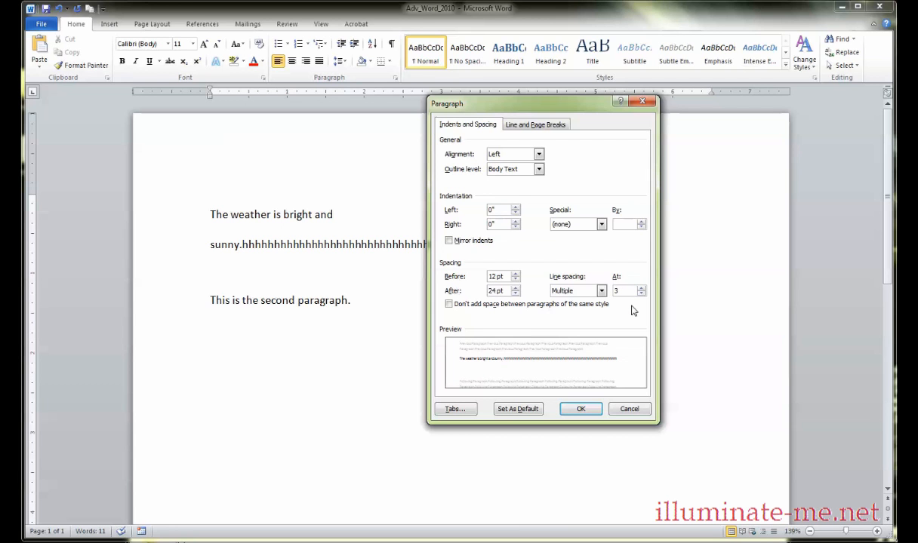
click(626, 408)
Set the first paragraph's second line, starting with "sunny.", to 12 pt font size and enlarge it further.
drag(250, 215, 284, 217)
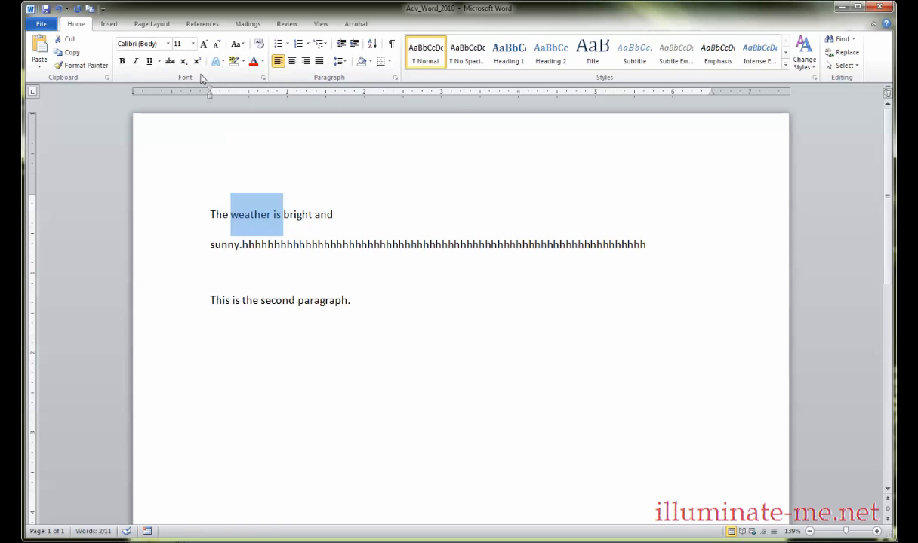
triple_click(280, 247)
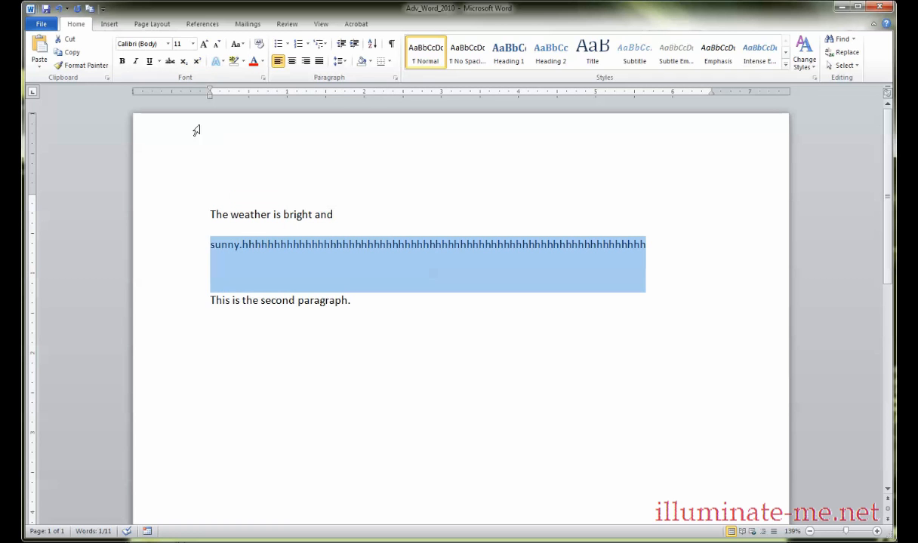
click(192, 44)
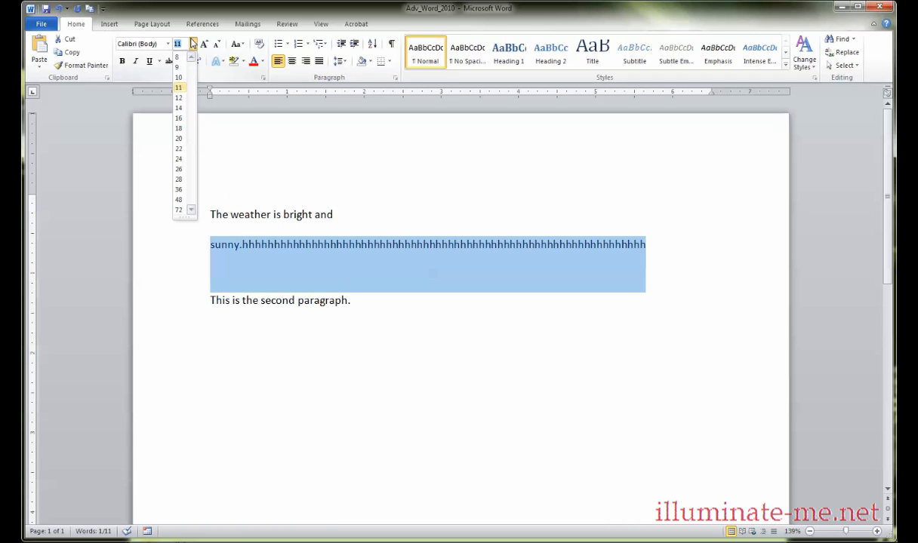
click(179, 97)
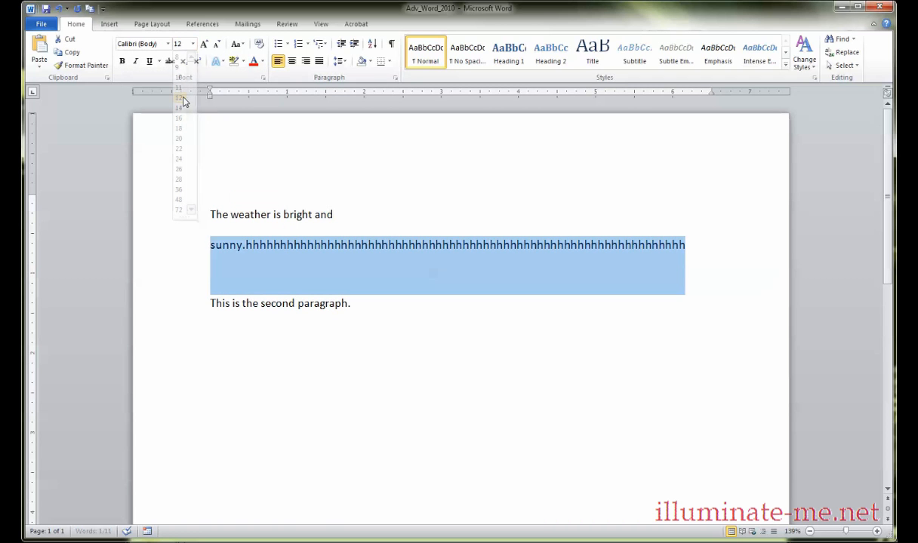
click(204, 44)
click(263, 257)
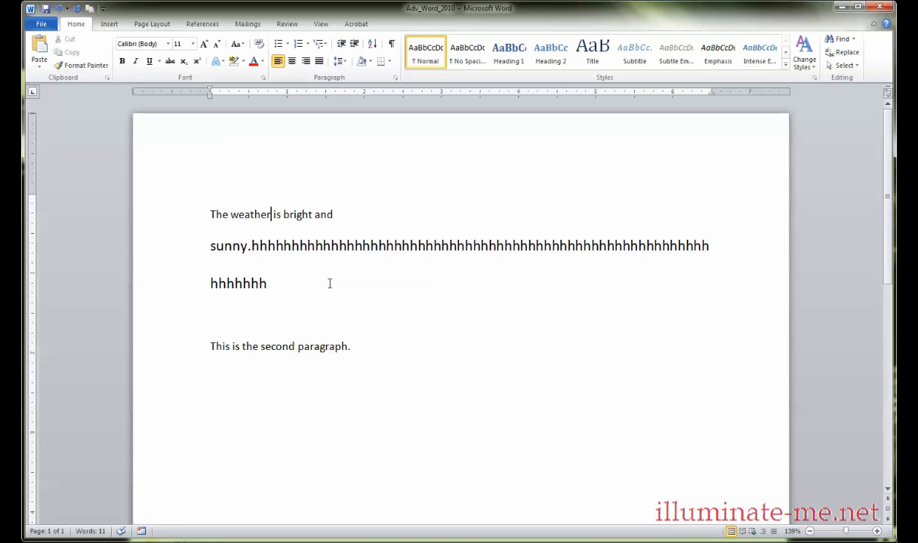
Set the first paragraph's line spacing to 2.5 and remove the space after the paragraph.
click(349, 67)
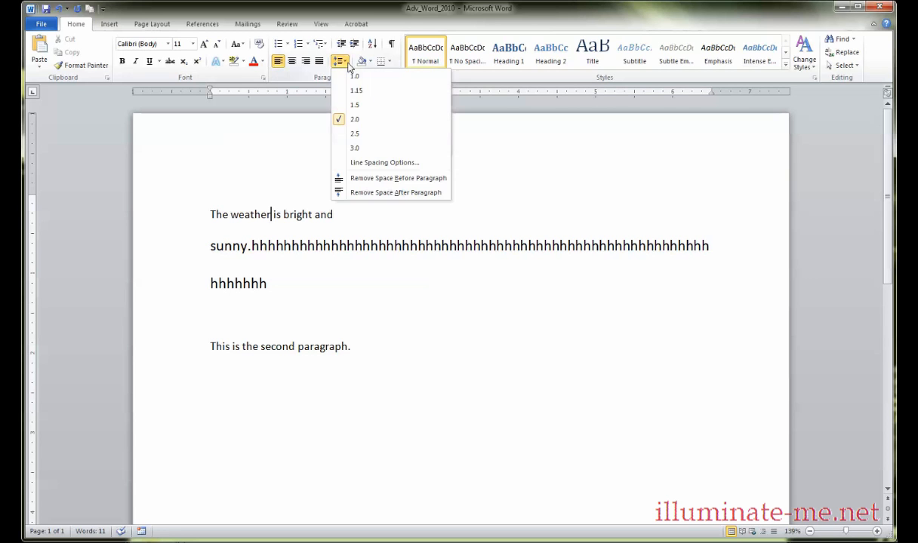
click(354, 134)
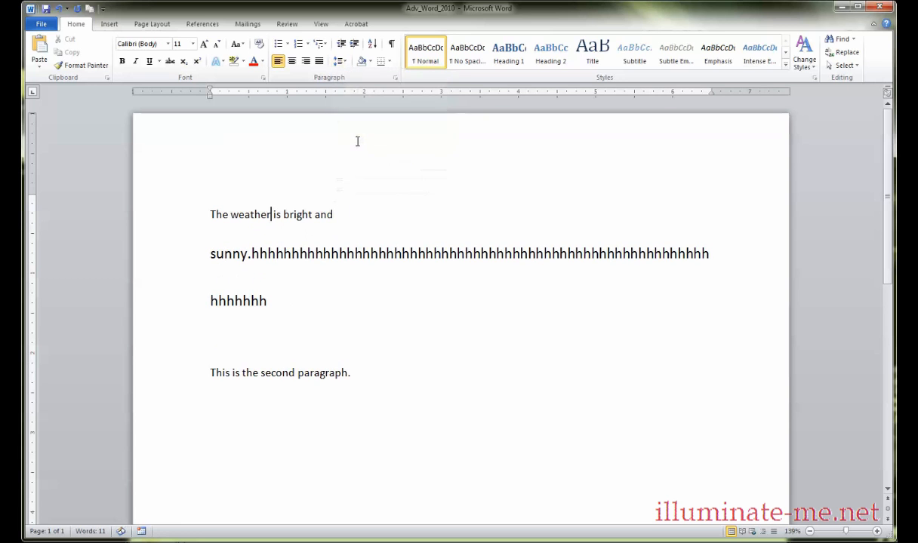
click(339, 61)
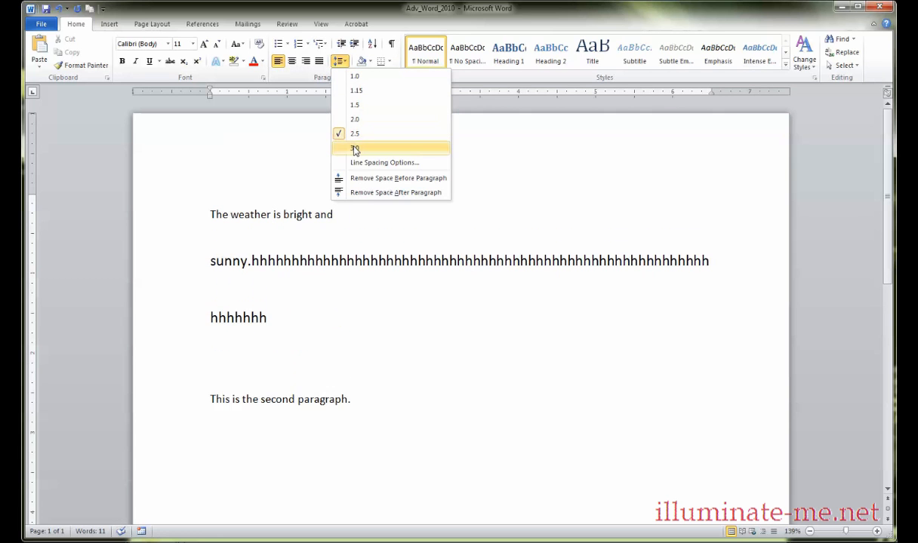
click(361, 193)
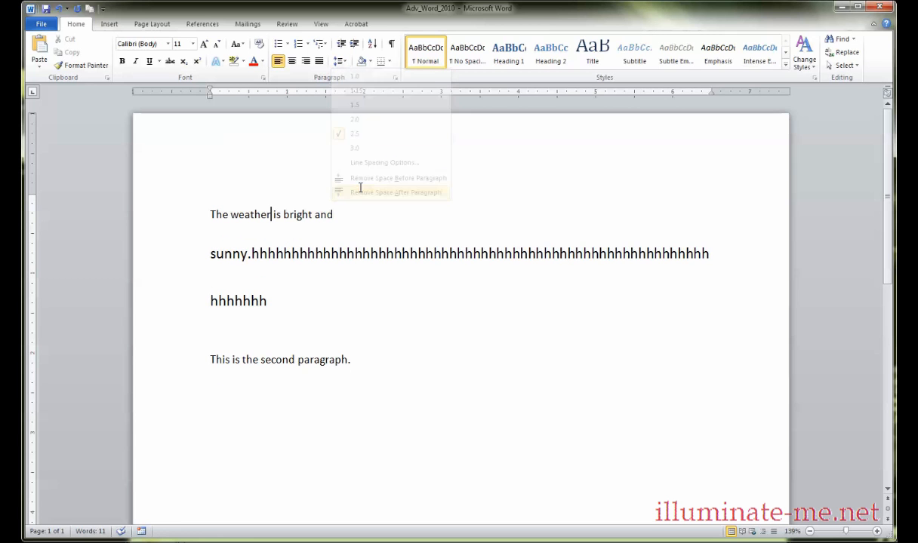
click(338, 61)
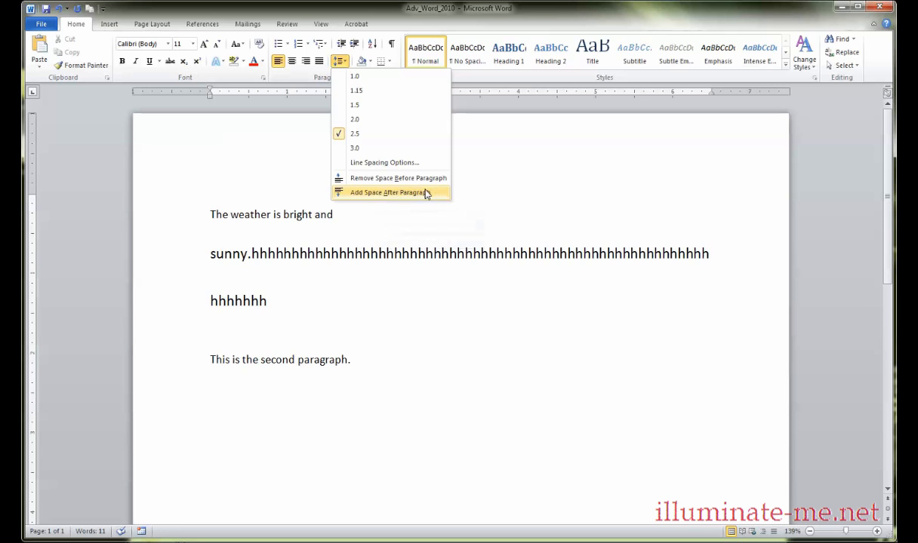
click(438, 232)
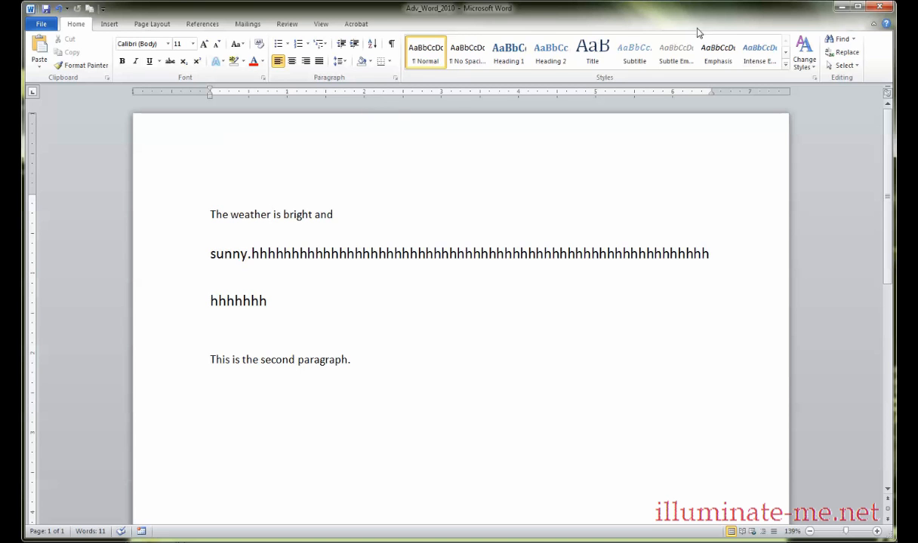
Copy the Normal style from Adv_Word_2010 to the Normal.dotm global template with the style Organizer, overwriting the existing entry.
click(814, 80)
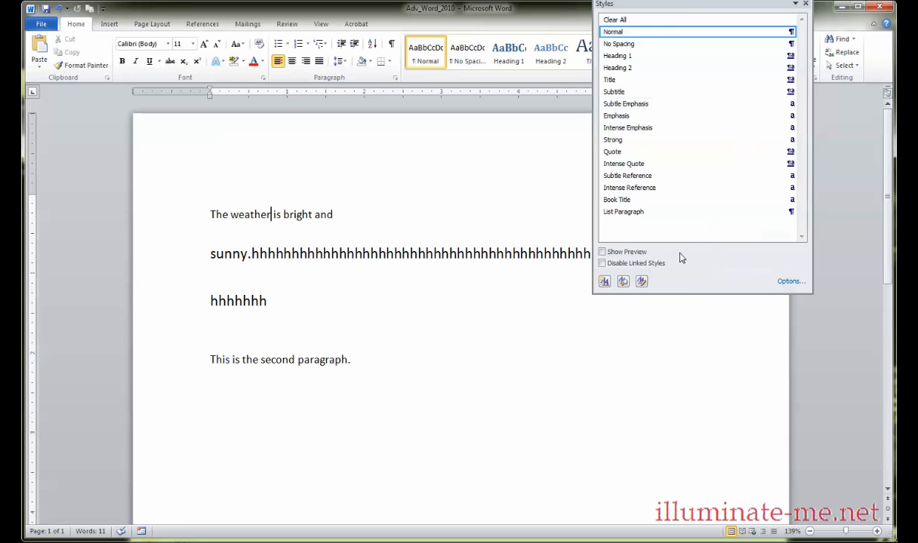
click(642, 282)
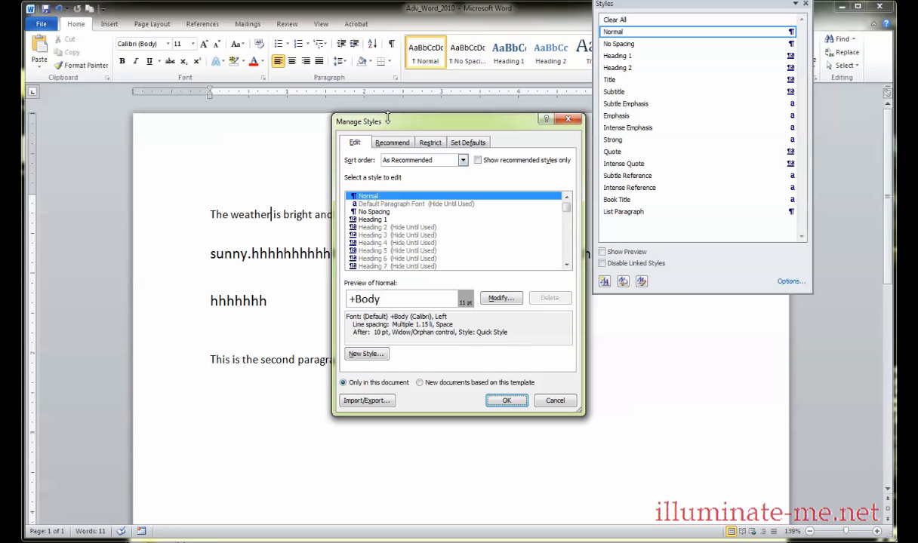
drag(390, 123, 350, 153)
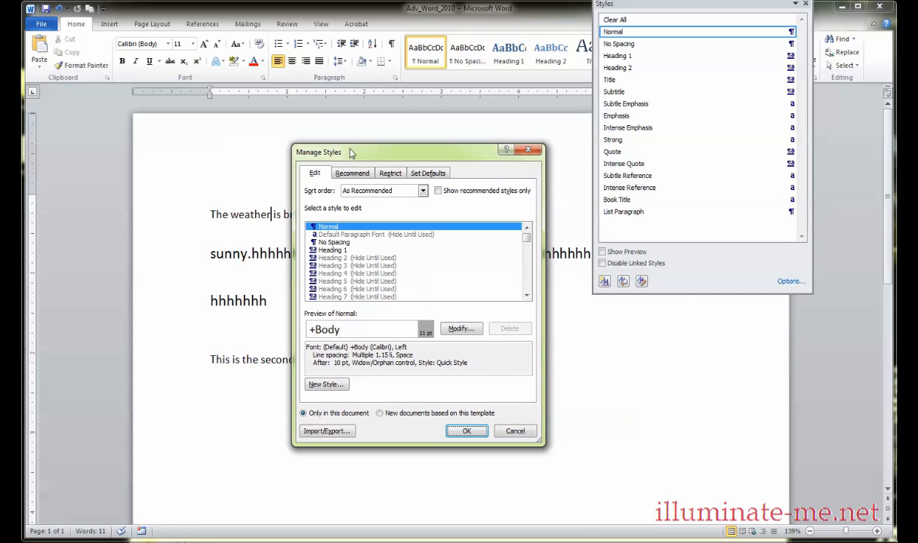
click(326, 433)
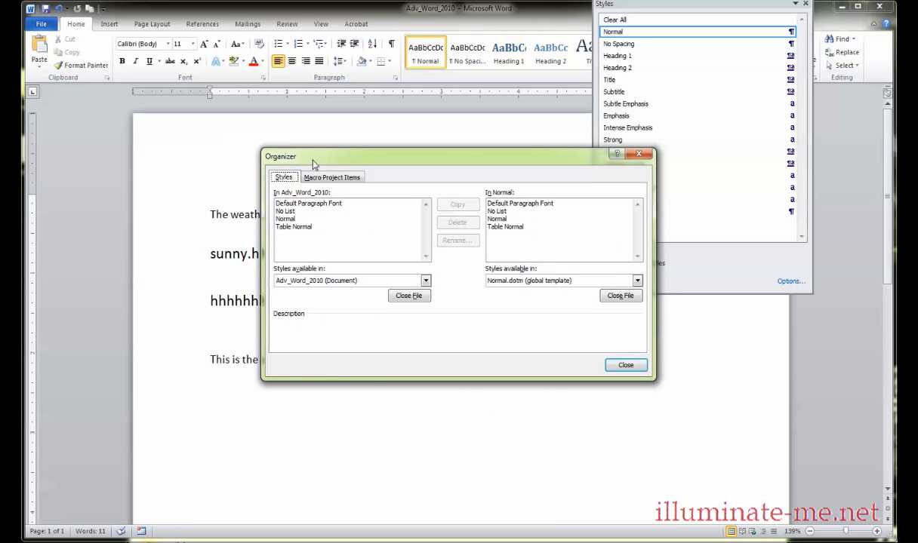
drag(300, 165, 287, 176)
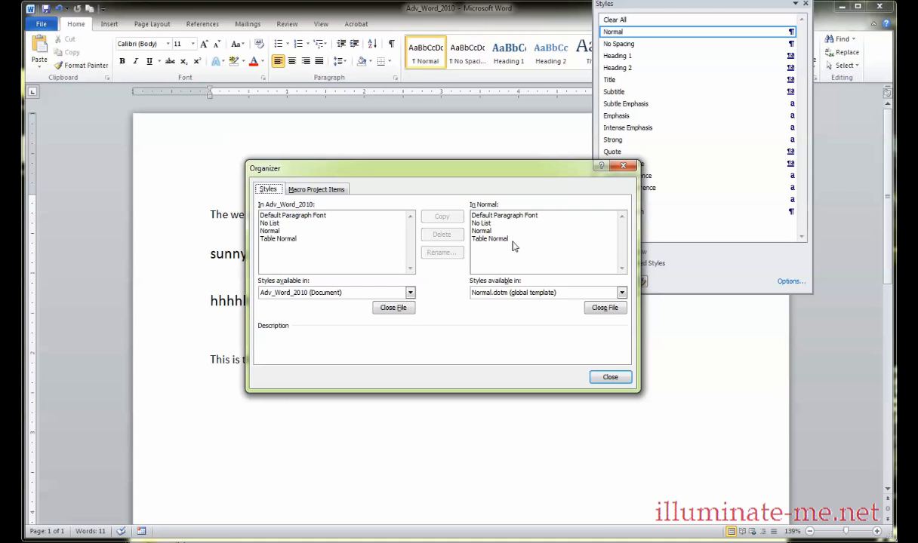
click(279, 232)
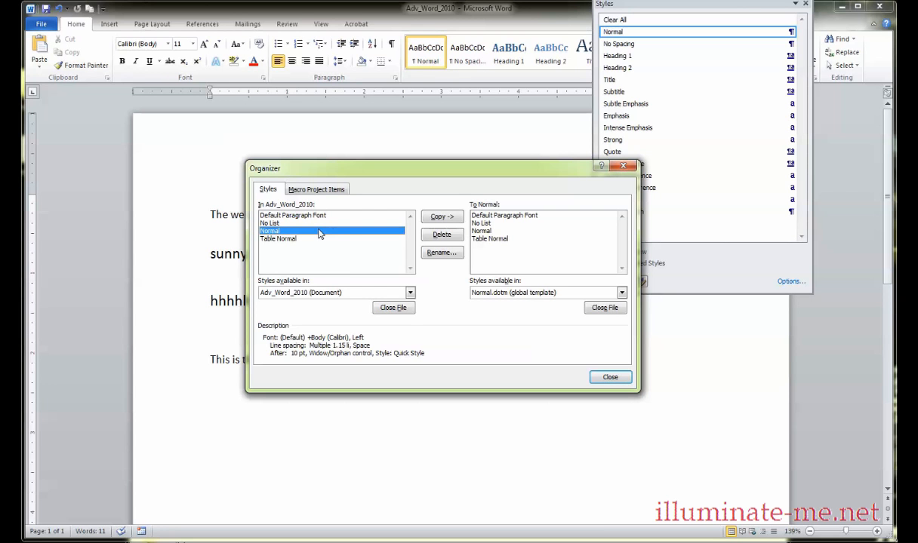
click(439, 219)
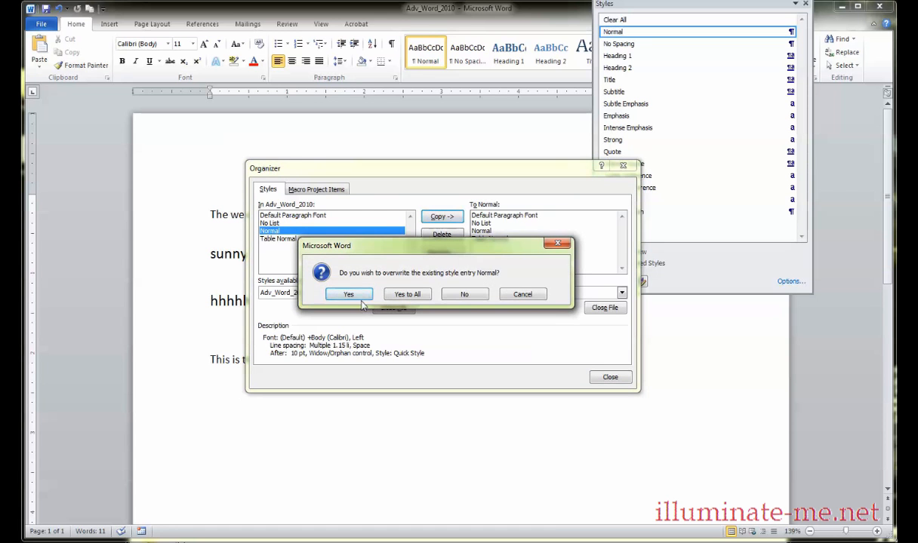
click(360, 299)
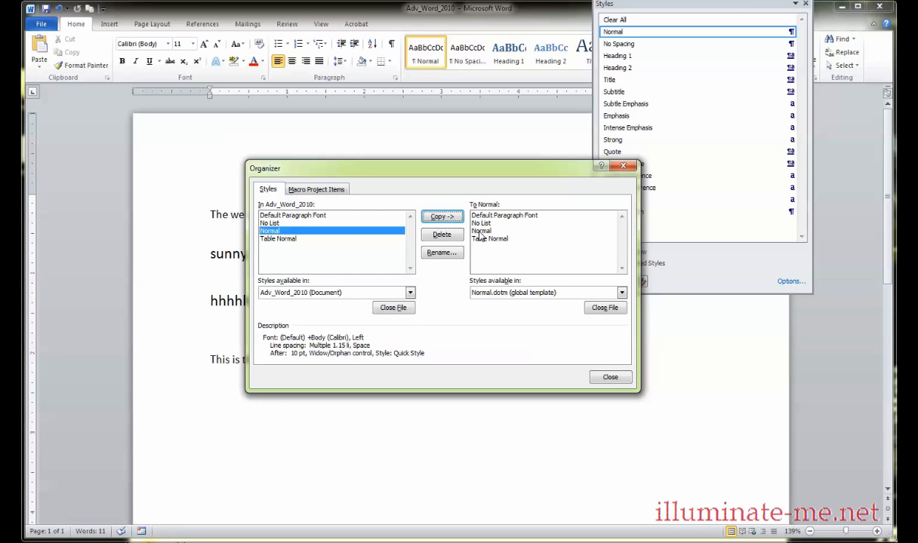
Copy the Table Normal style to the Normal.dotm template as well, overwriting the existing entry, and close the Organizer.
click(280, 239)
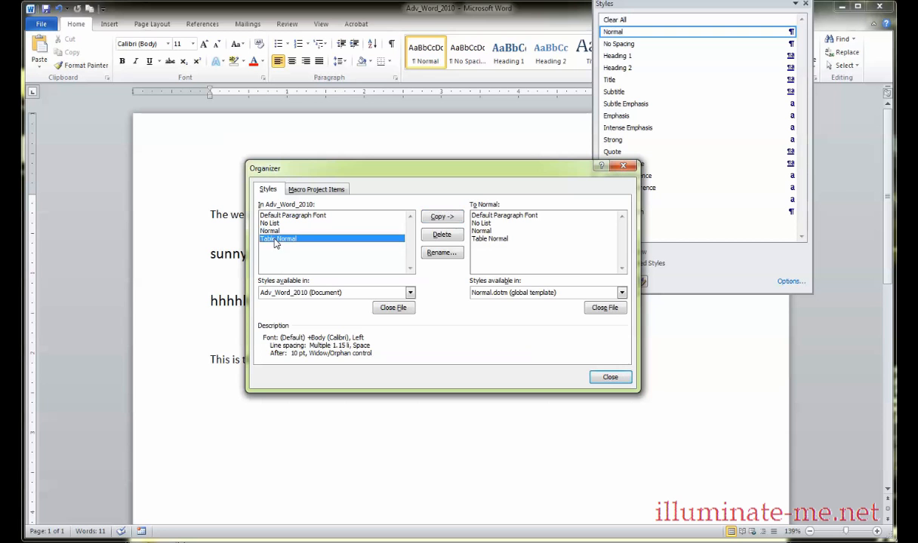
click(439, 218)
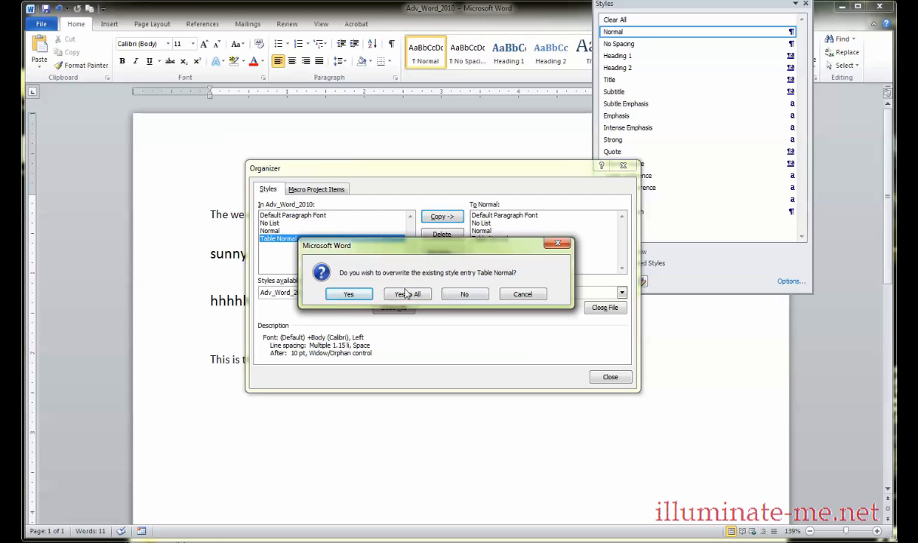
drag(388, 246, 493, 266)
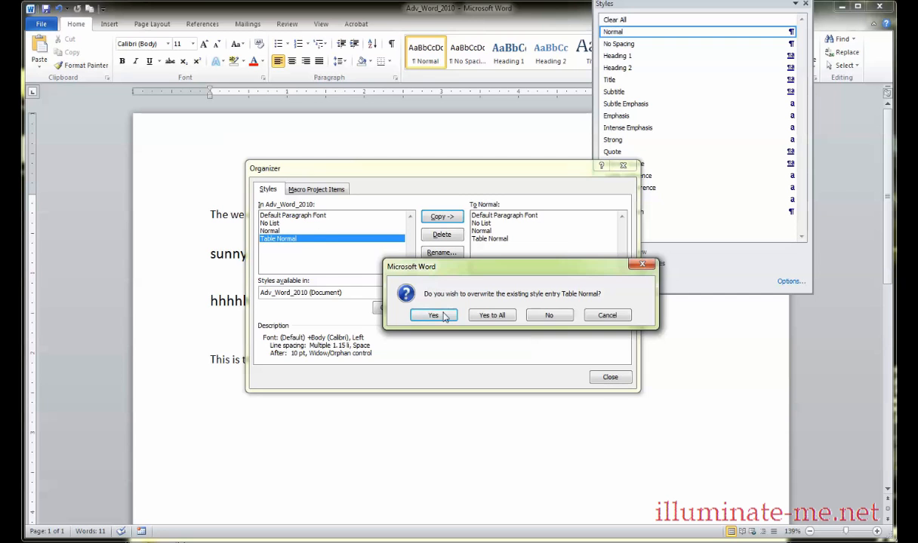
key(Return)
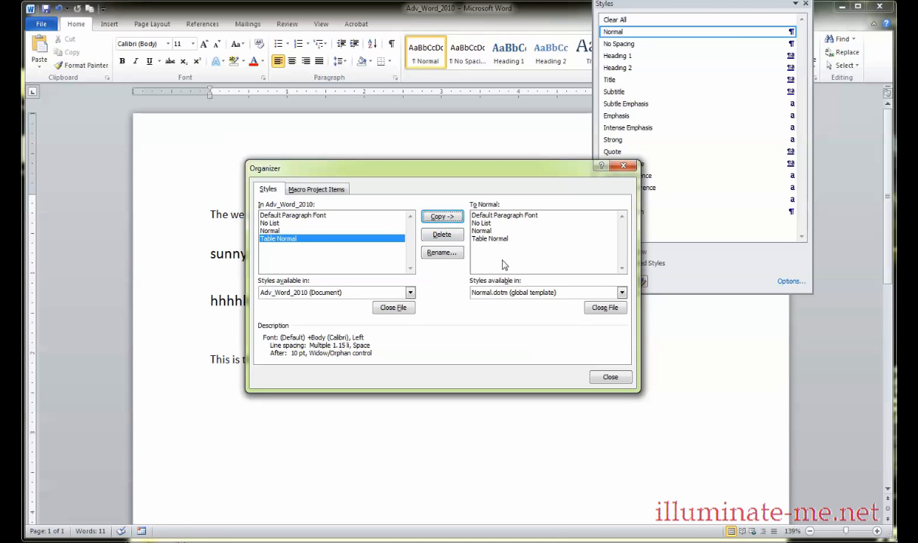
click(614, 377)
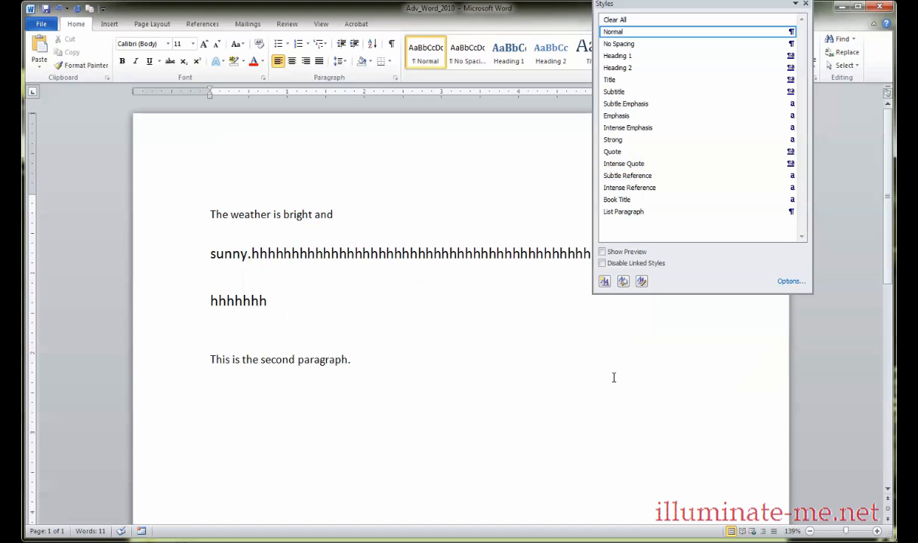
Reopen the style Organizer and close the Adv_Word_2010 document as its style source.
click(641, 281)
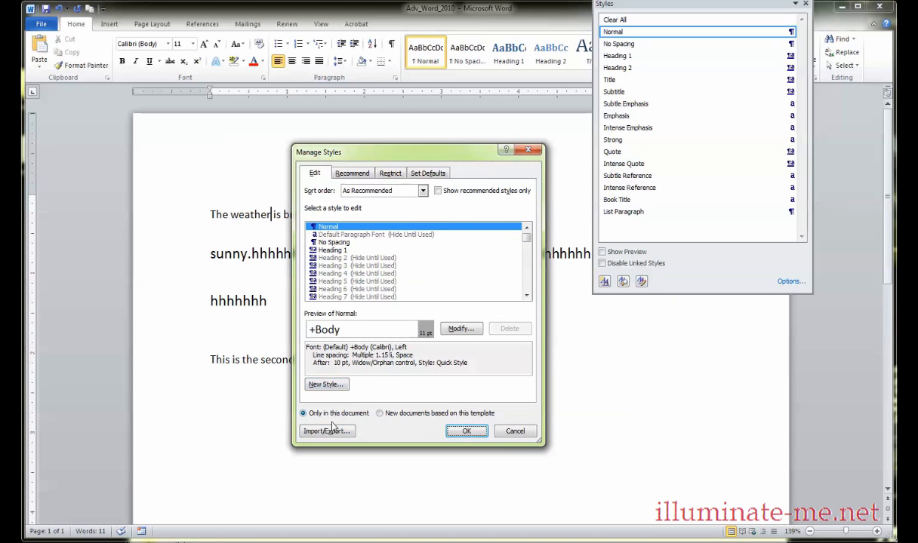
click(329, 431)
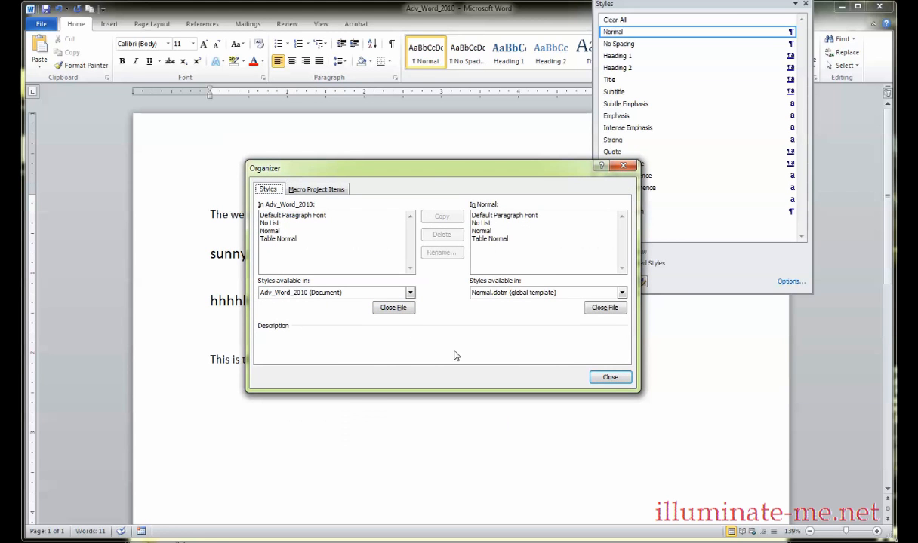
click(395, 312)
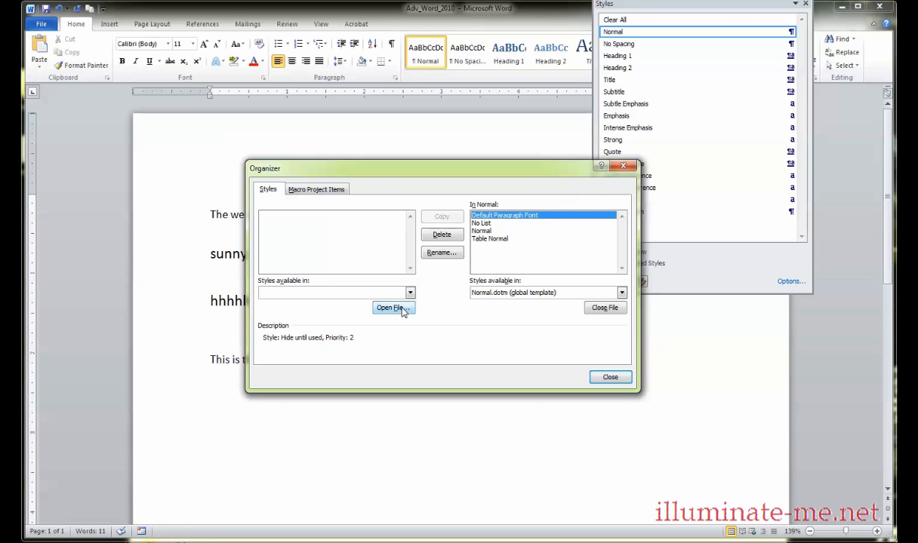
click(390, 308)
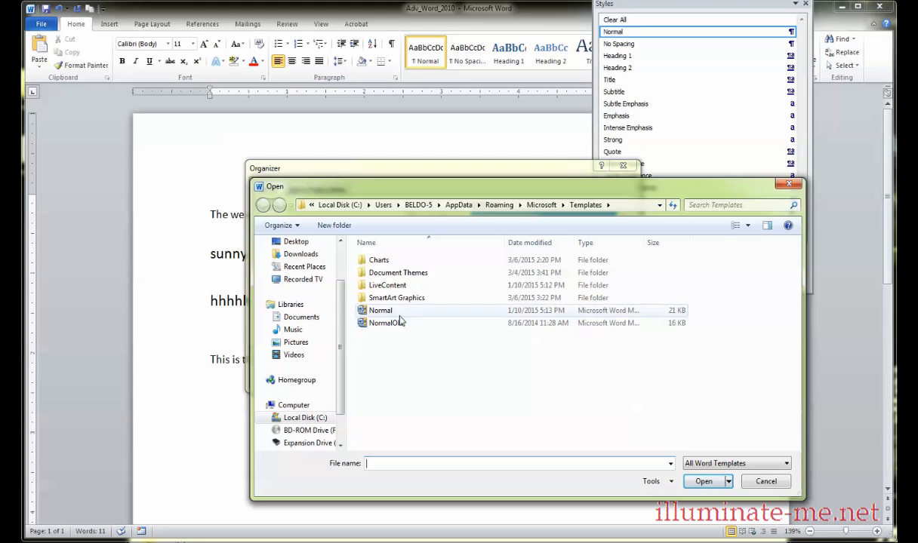
click(755, 484)
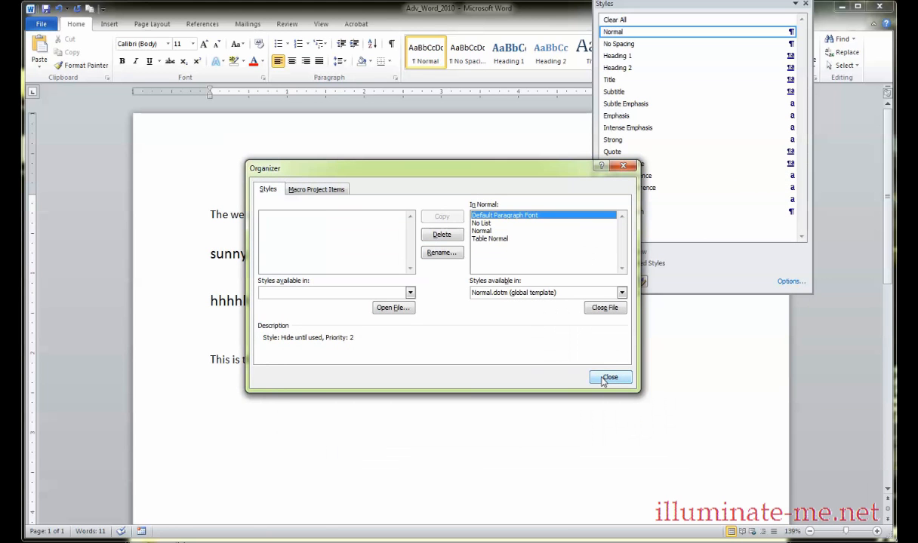
click(410, 292)
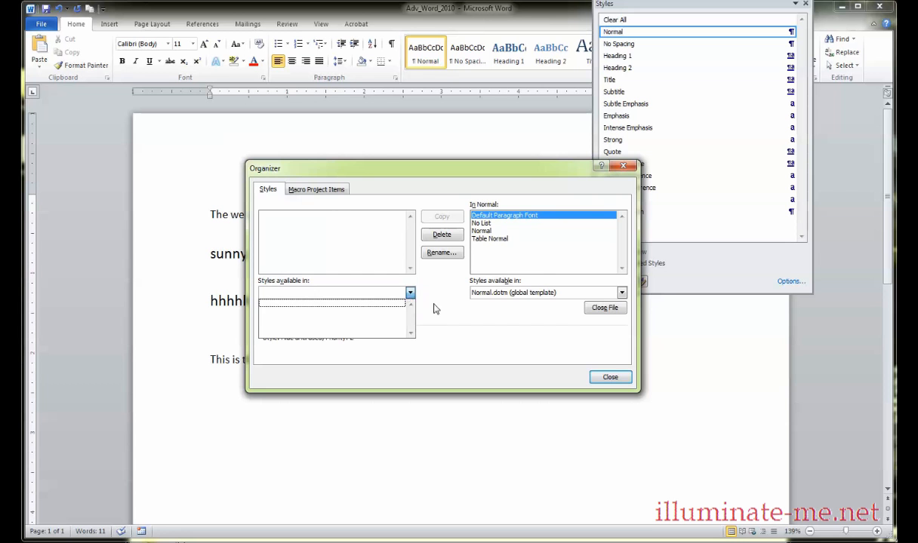
click(434, 308)
Browse for a new style source file in the desktop's video_lessons > word_videos > advanced folder.
click(398, 309)
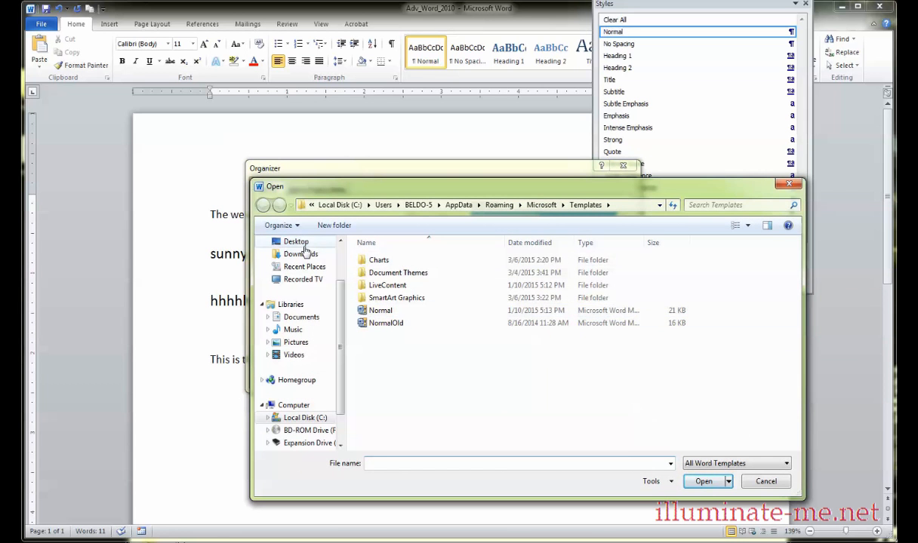
click(302, 243)
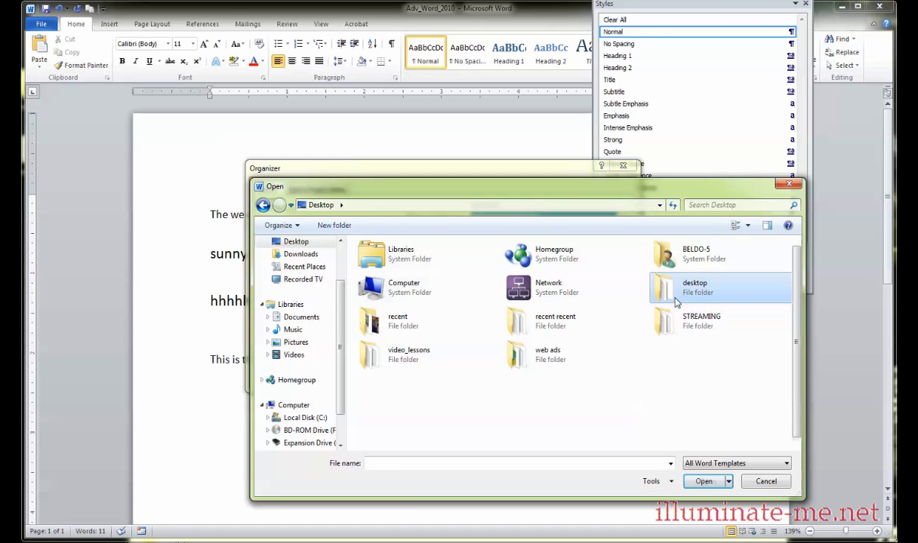
double_click(677, 302)
click(263, 205)
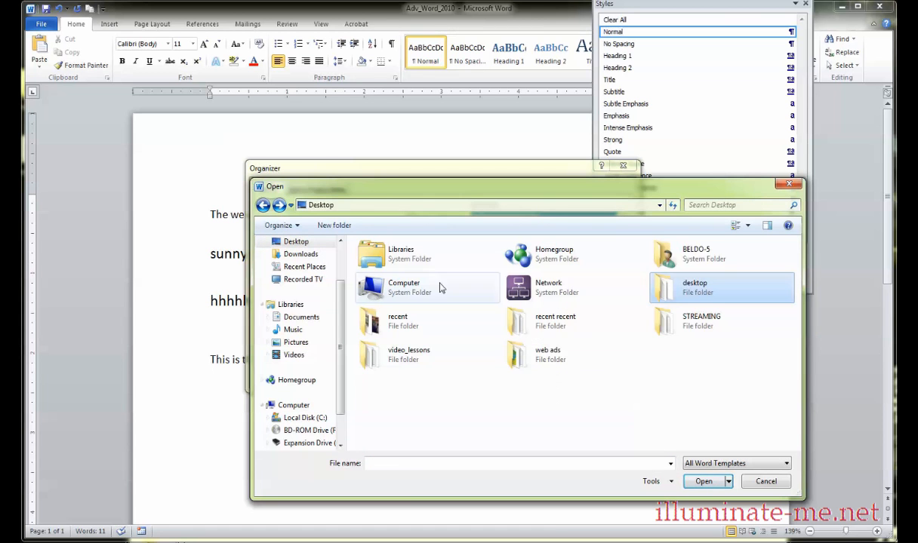
double_click(403, 347)
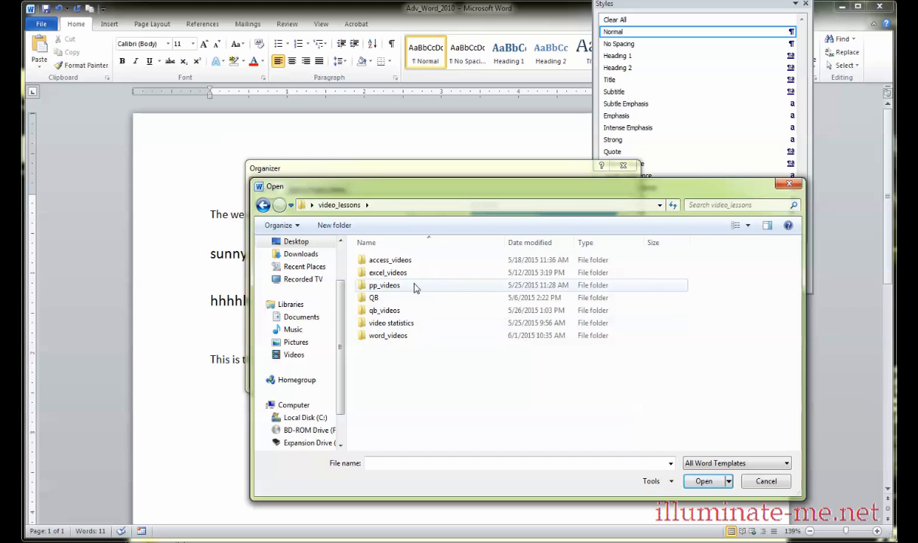
double_click(387, 335)
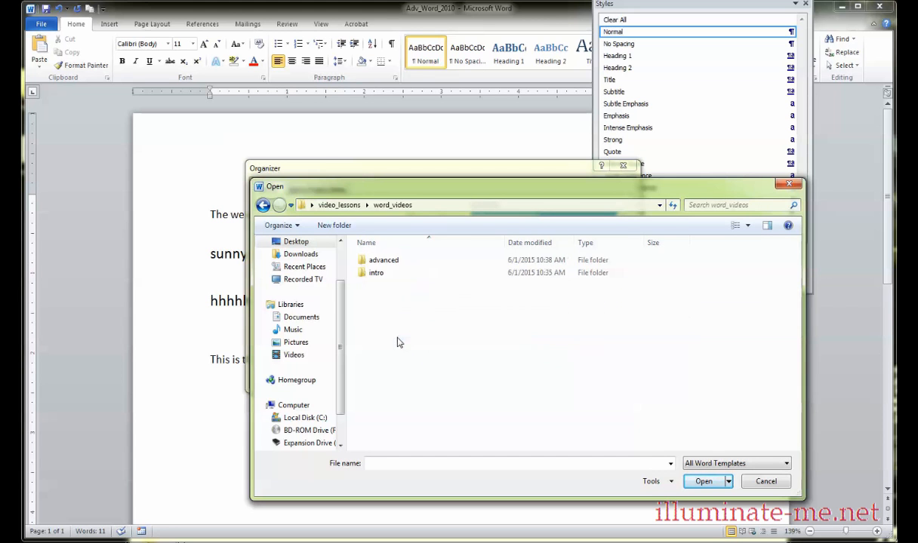
double_click(384, 261)
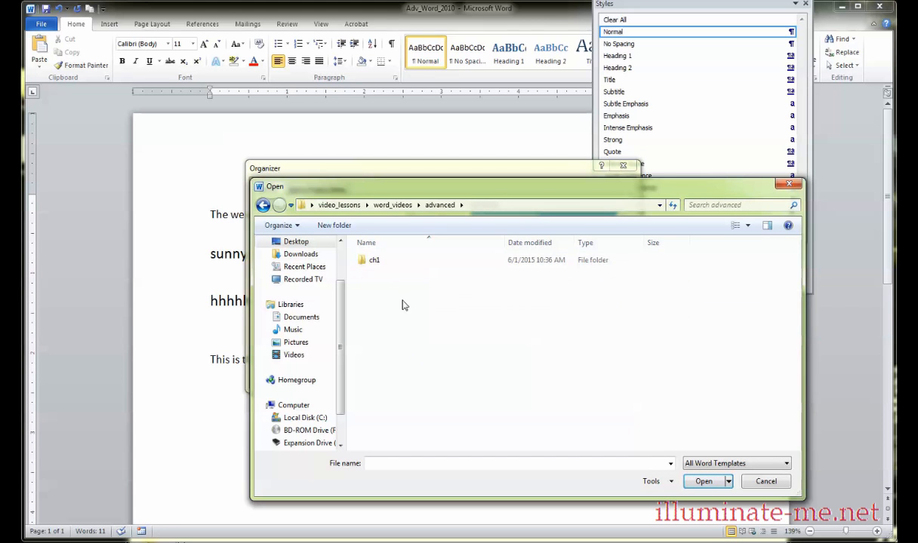
Show all file types, load Adv_Word_2010 as the style source, and close the Organizer.
click(713, 464)
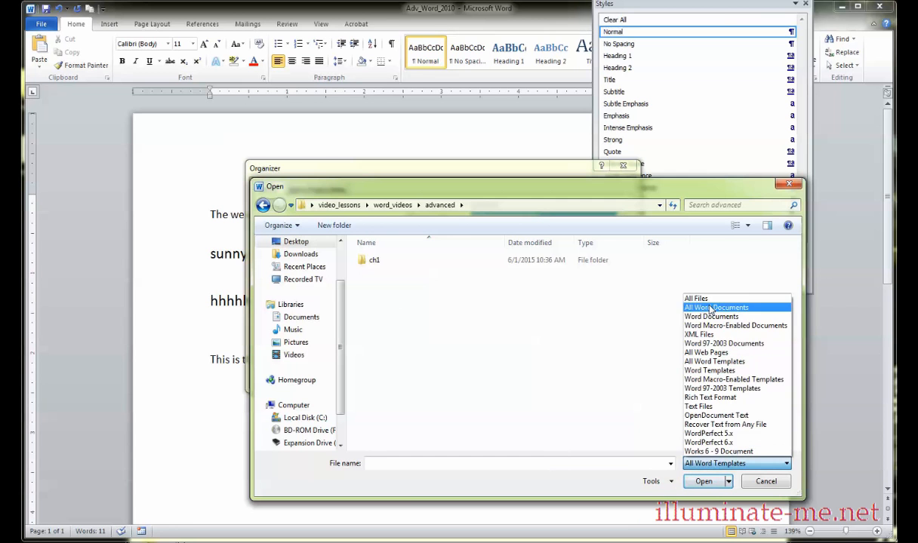
click(698, 299)
click(389, 272)
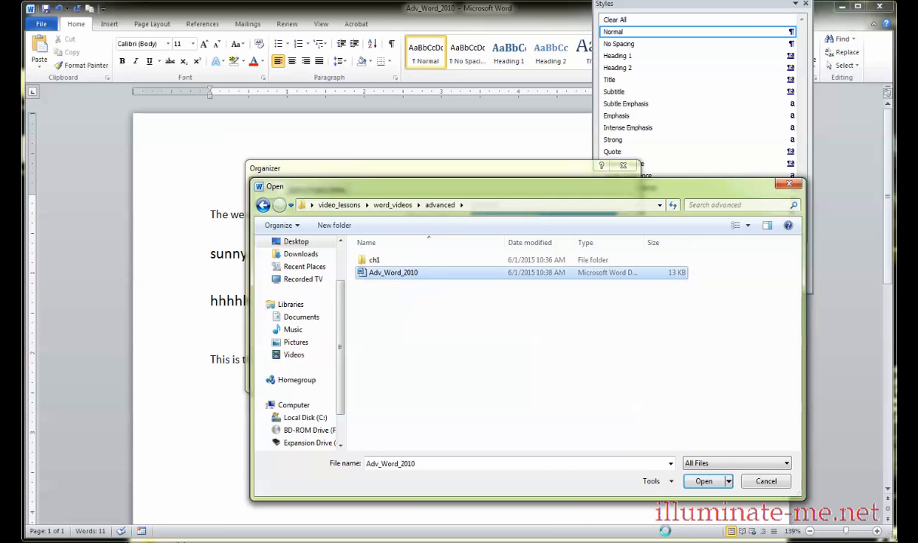
click(701, 482)
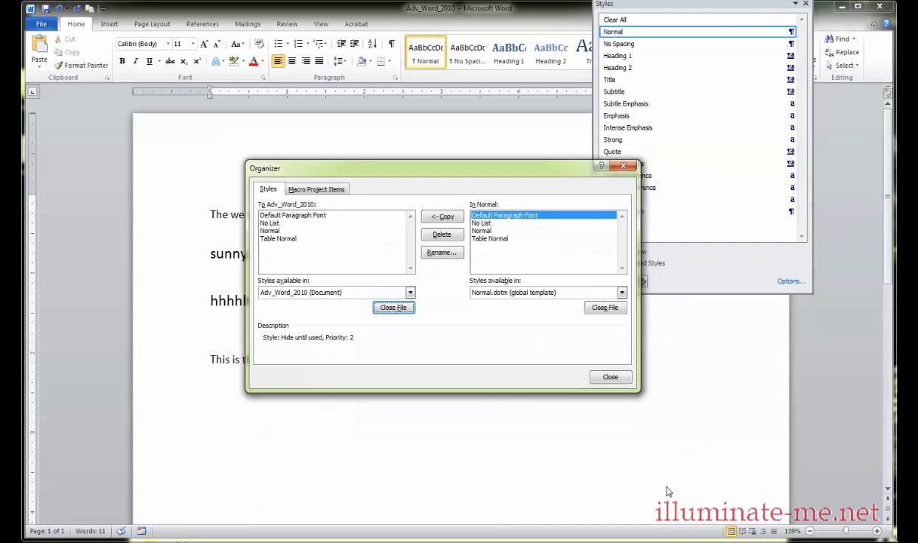
click(607, 377)
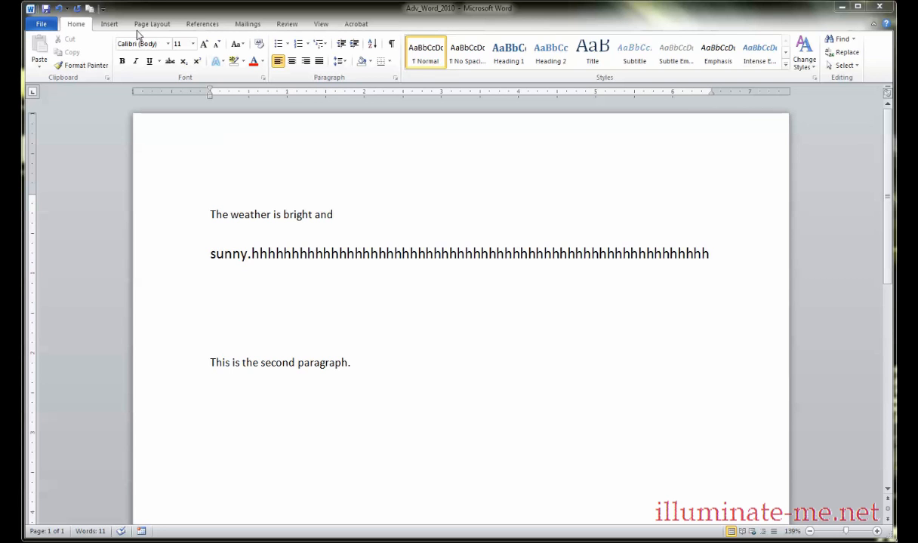
click(110, 24)
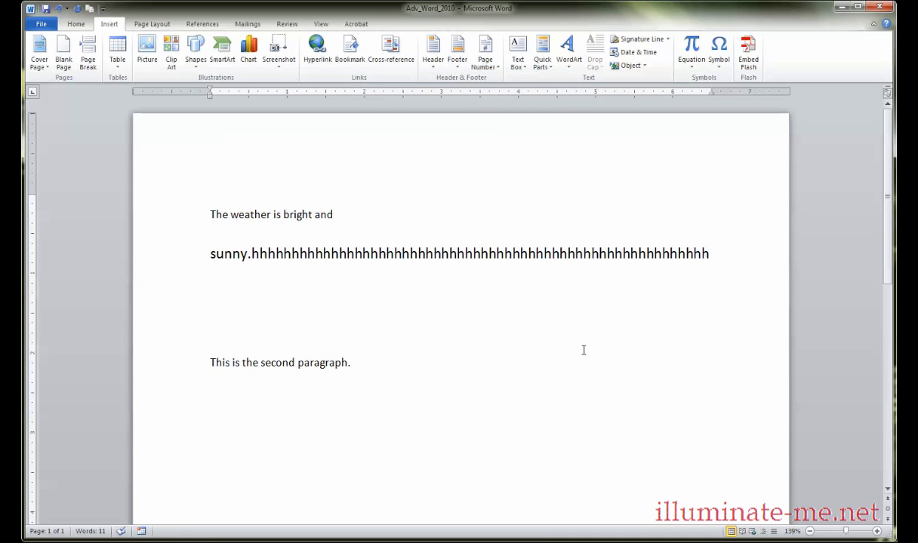
click(322, 65)
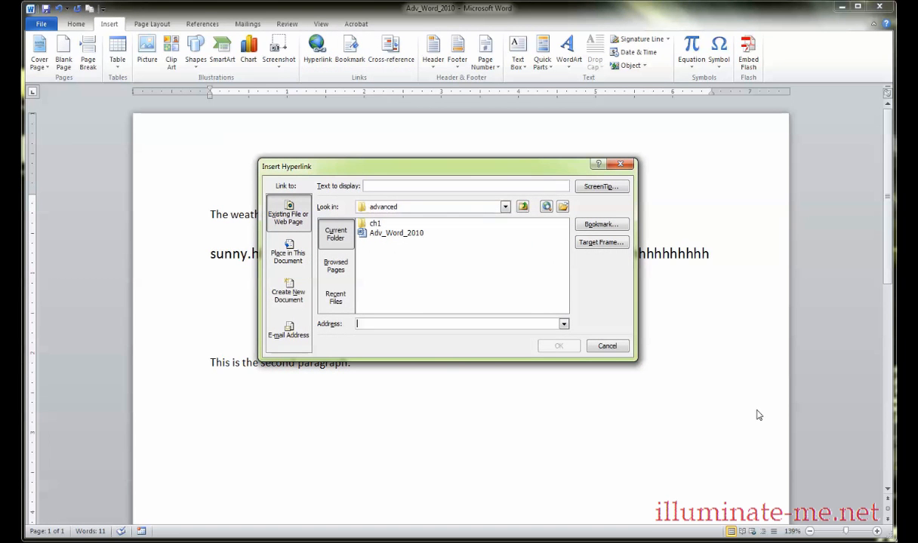
click(478, 187)
text(link)
text(ww)
text(w.)
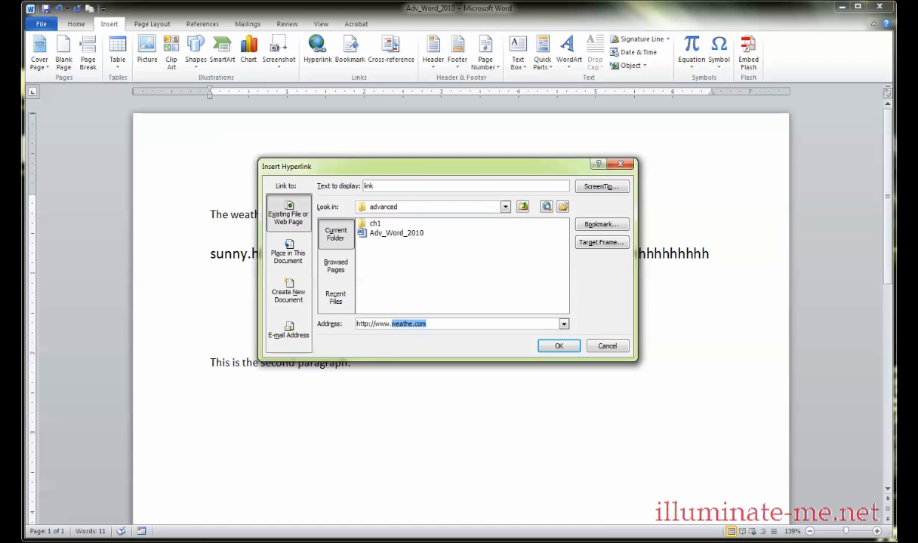
key(BackSpace)
text(weather.com/)
click(550, 346)
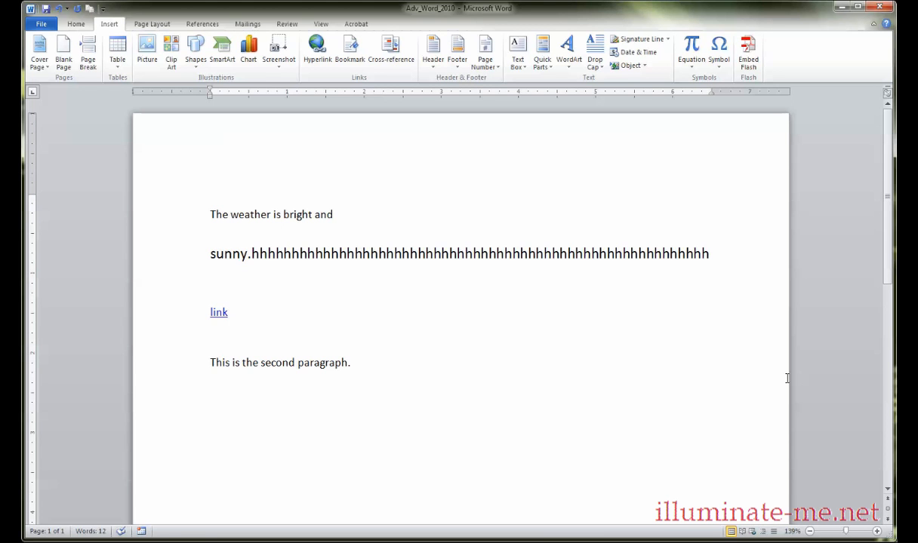
Follow the "link" hyperlink above the second paragraph to open its web page.
click(428, 367)
click(227, 314)
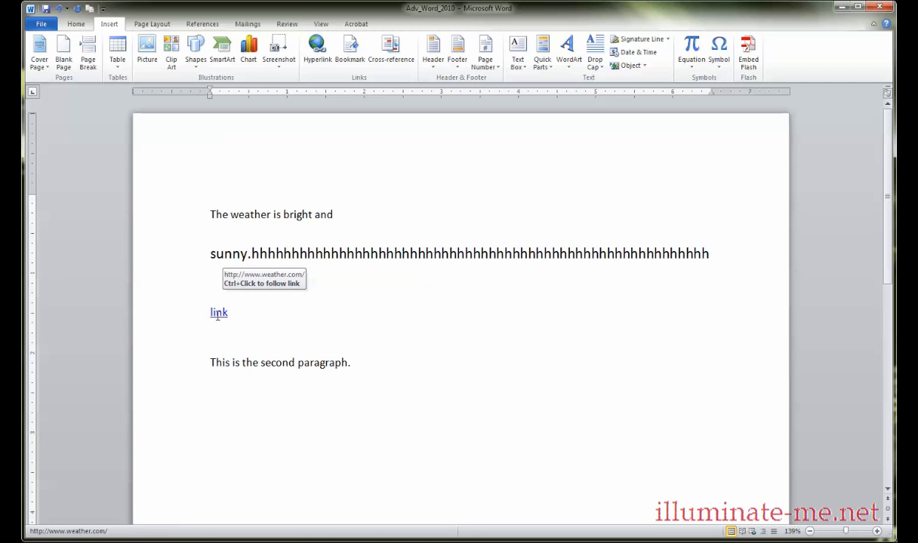
double_click(219, 314)
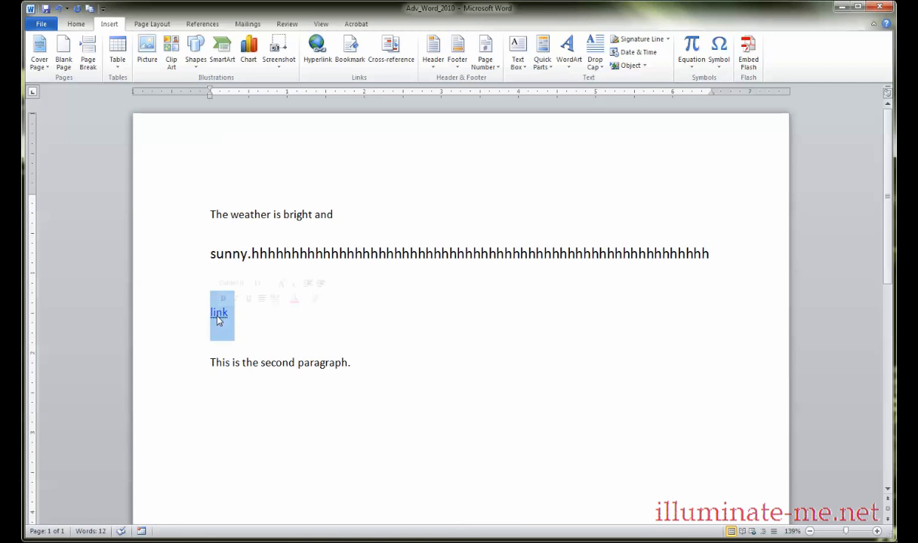
click(249, 311)
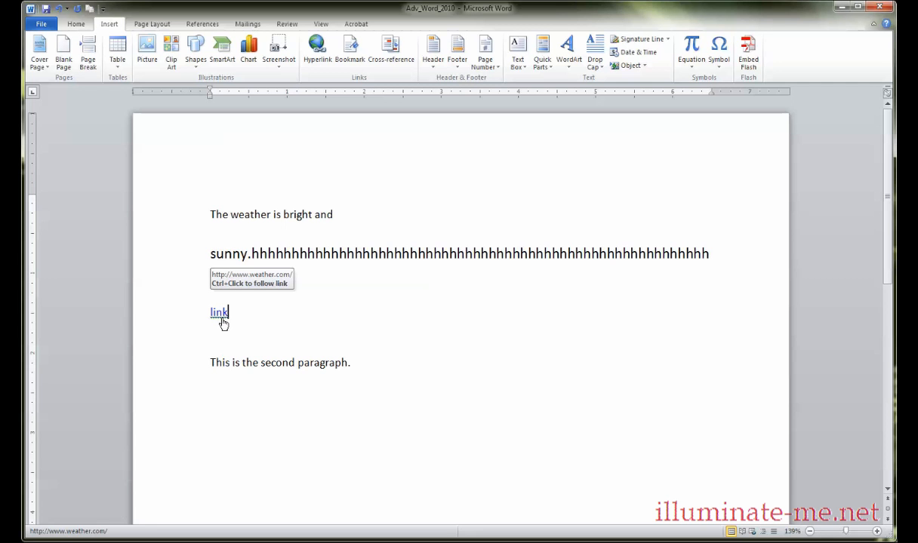
ctrl+click(222, 320)
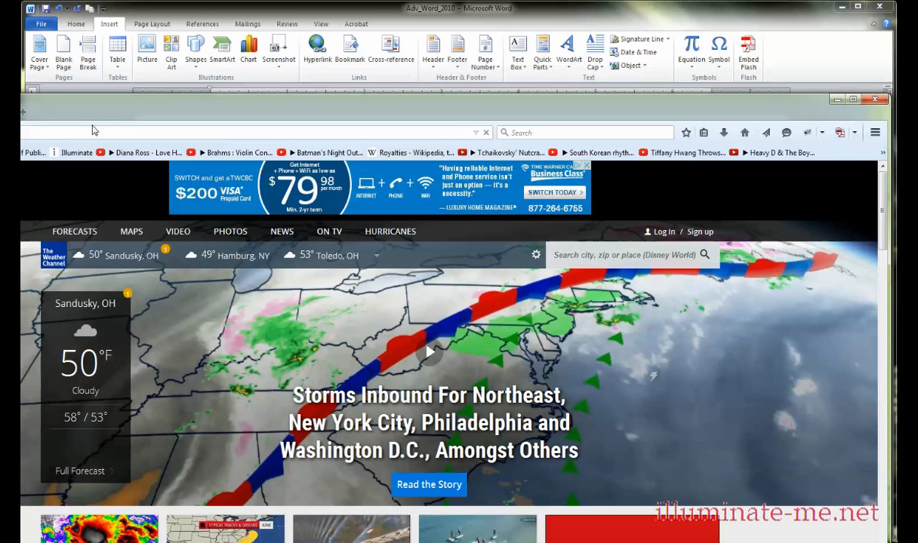
Move and shrink the browser window so it fits over the document, and close it.
drag(0, 102, 95, 113)
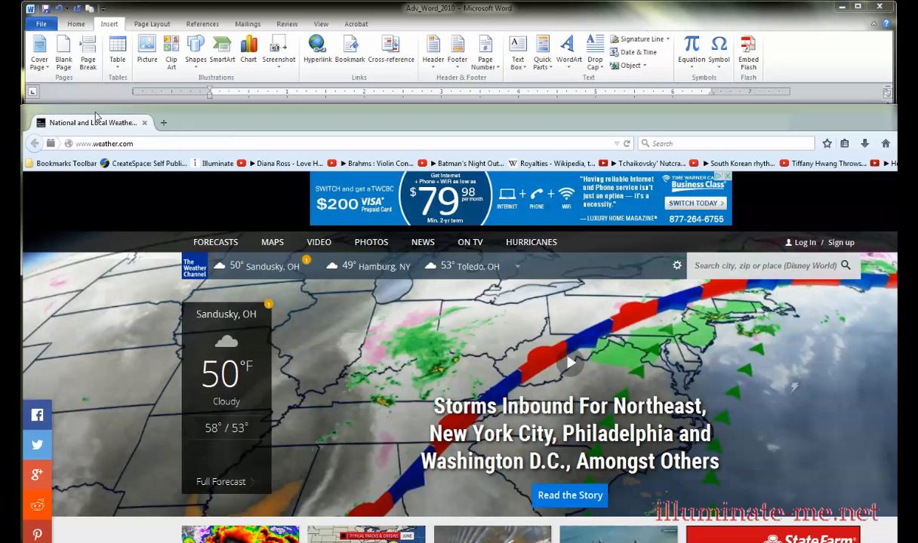
drag(885, 120, 736, 124)
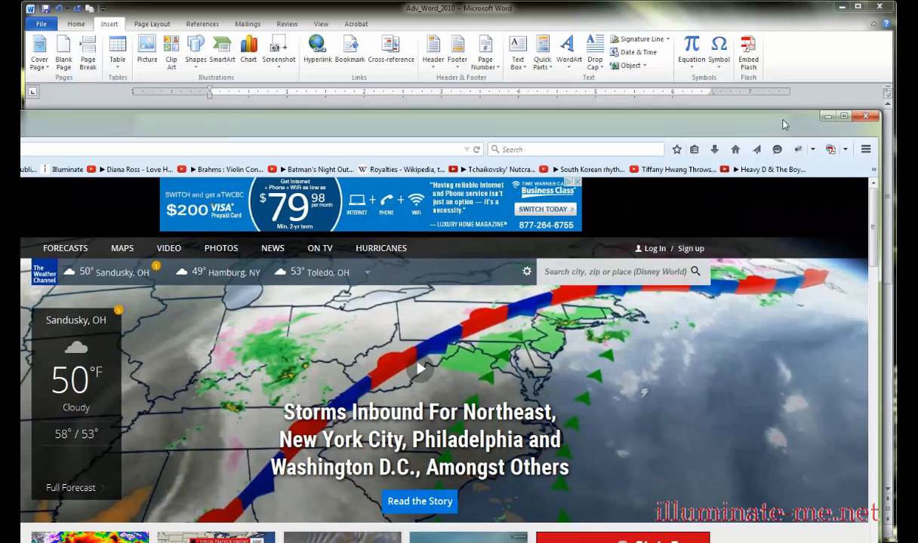
drag(880, 111, 518, 238)
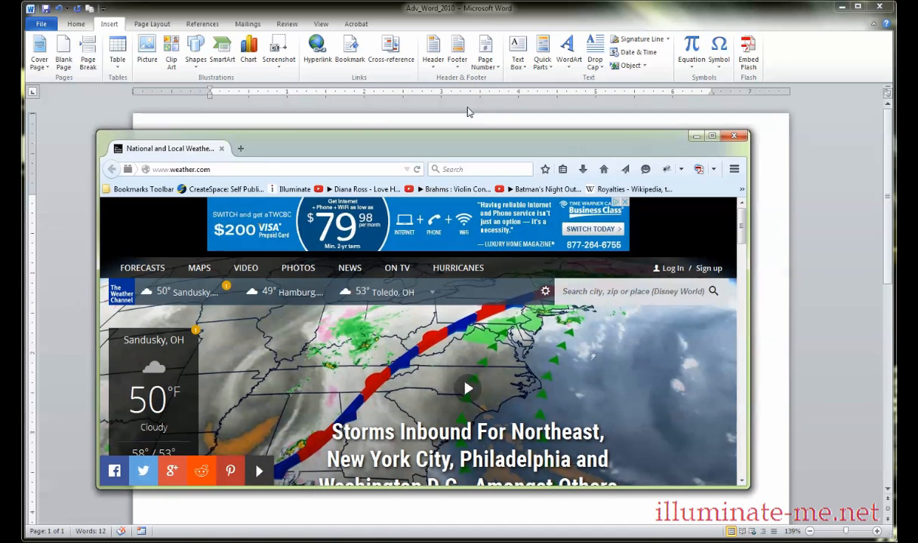
click(732, 137)
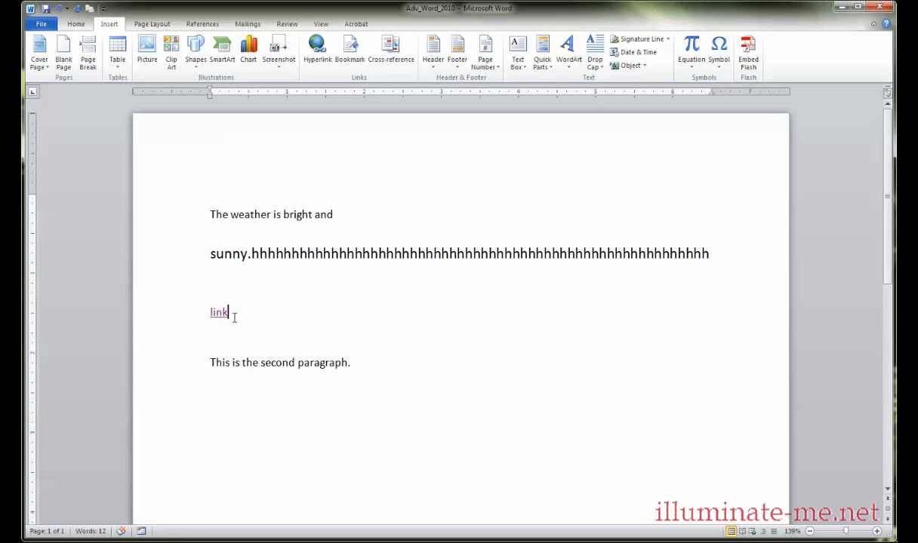
Remove the hyperlink from the word "link" and undo the removal.
right_click(222, 317)
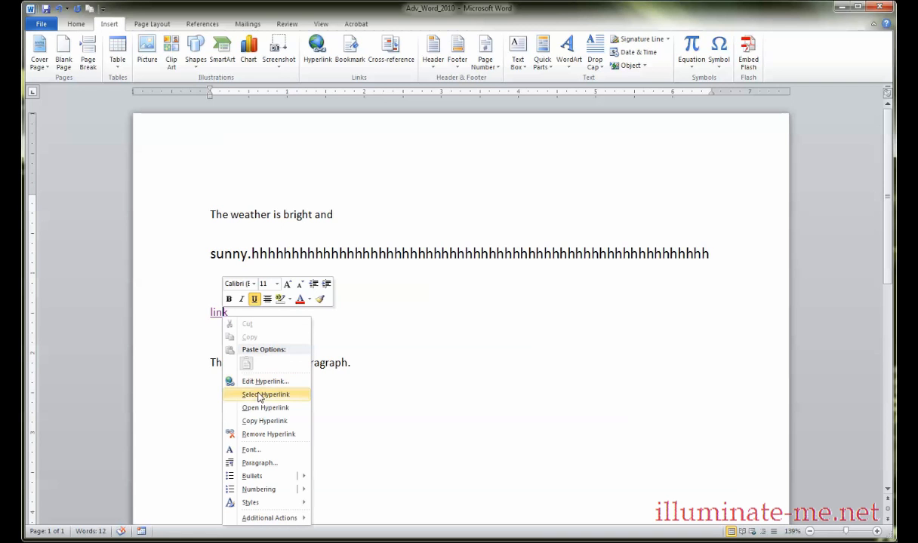
click(261, 435)
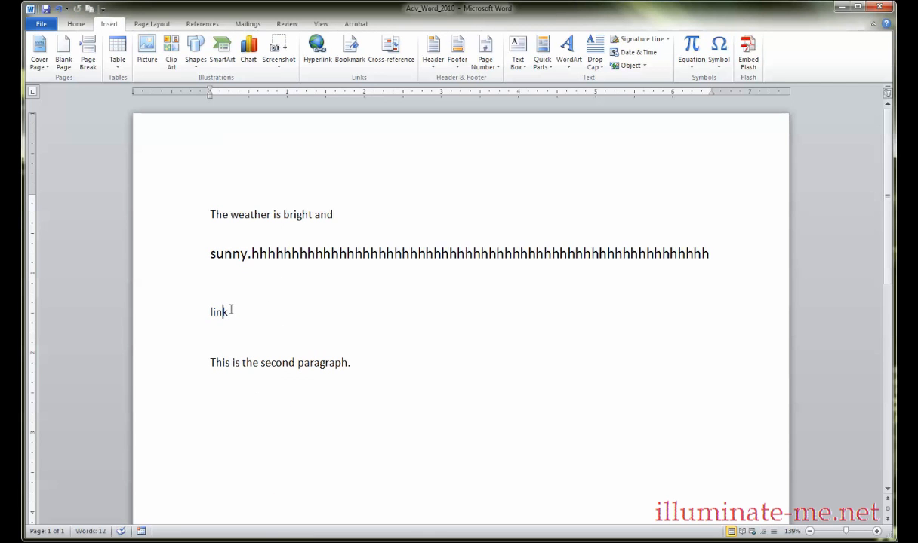
drag(229, 311, 212, 312)
click(243, 317)
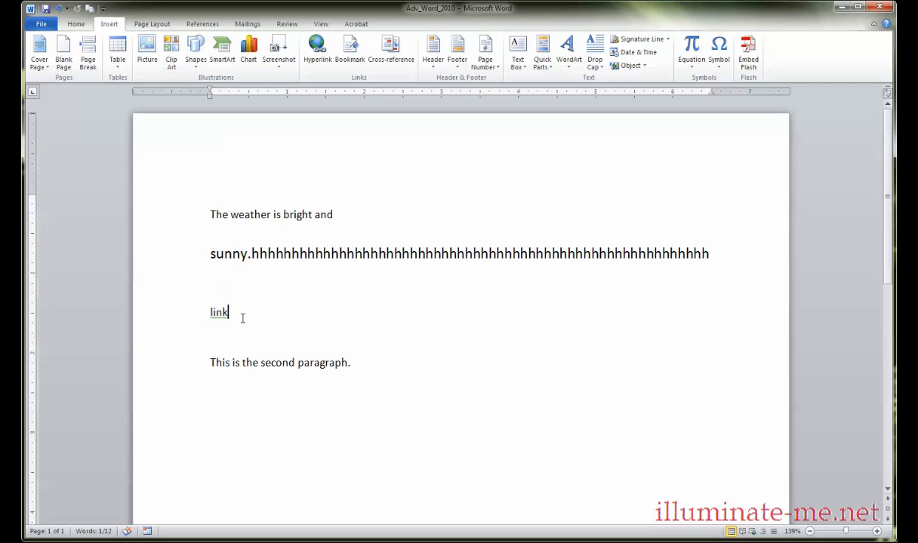
key(ctrl+z)
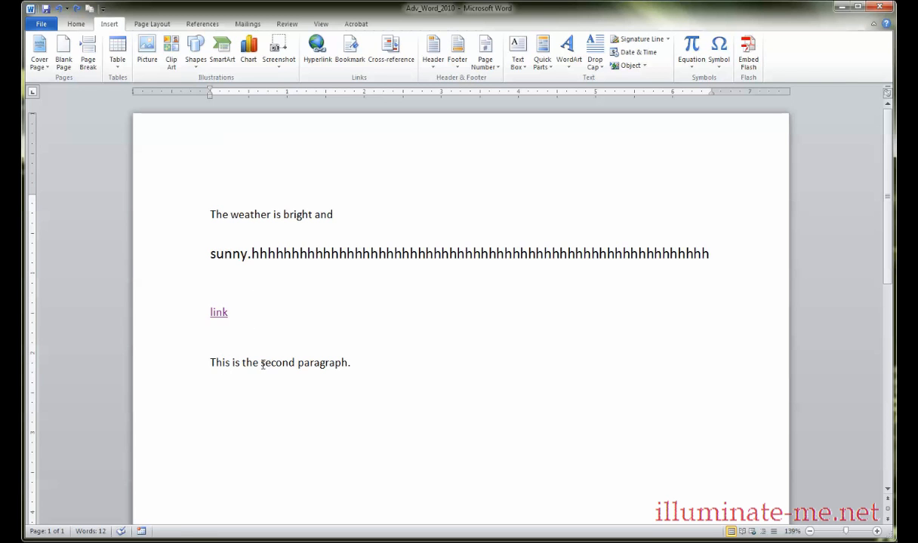
Open the Insert Hyperlink dialog for the word "second" in the second paragraph, and cancel it.
drag(260, 364, 295, 364)
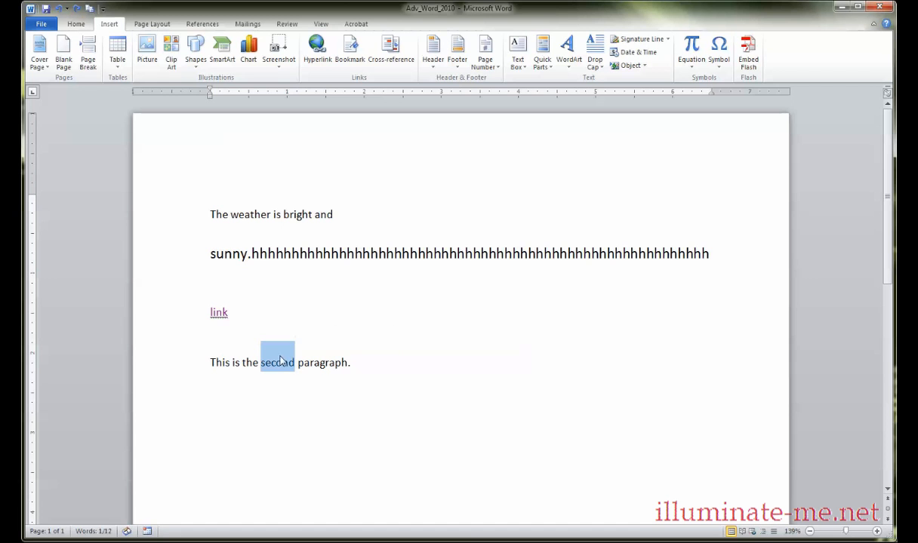
click(326, 47)
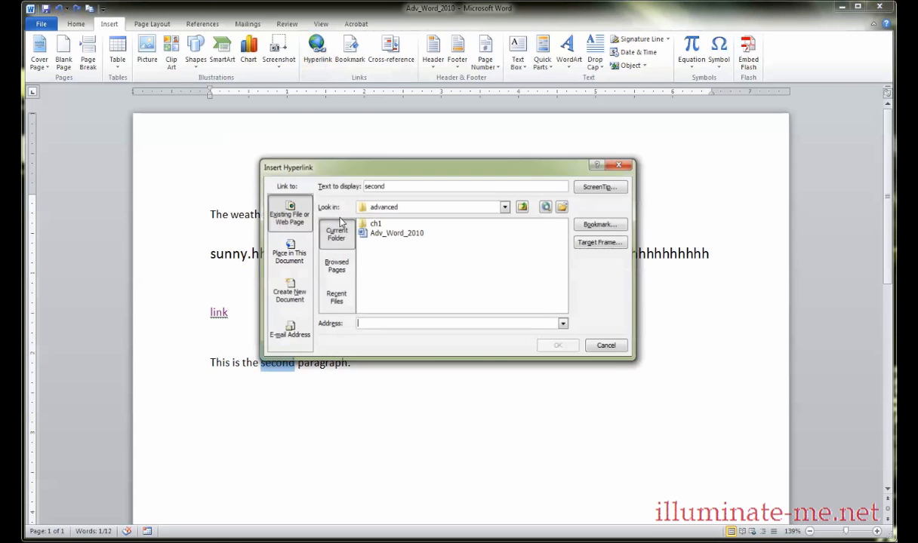
drag(370, 165, 458, 207)
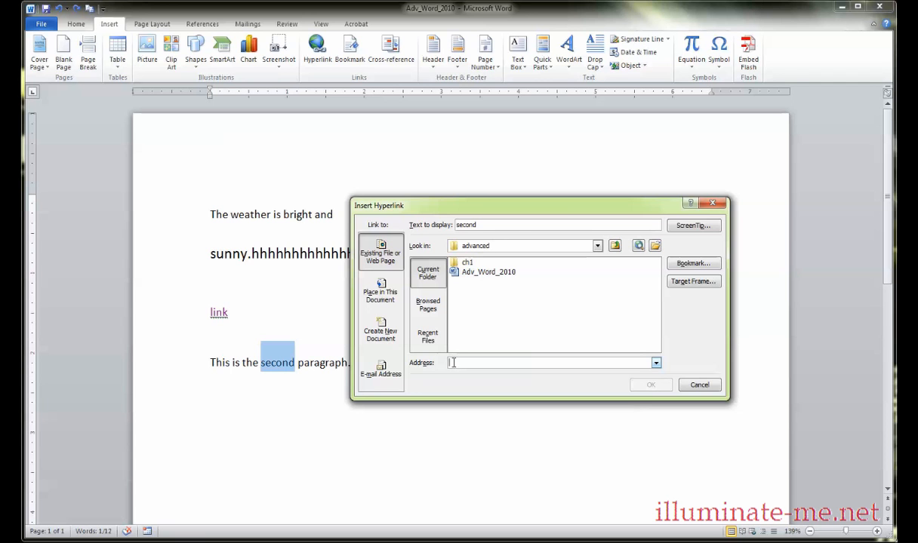
click(699, 385)
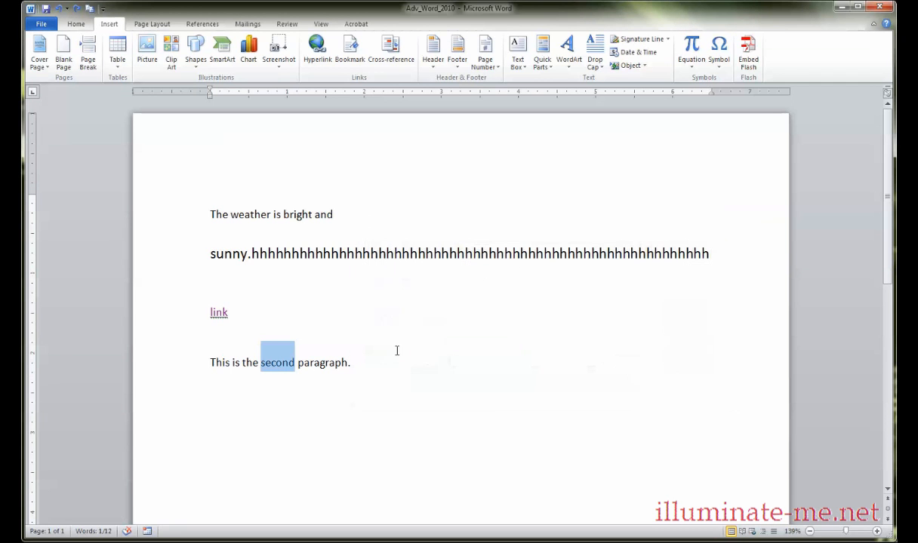
Insert the death-star picture from the desktop's video_lessons folder after the second paragraph and shrink it to about 1.05" by 1.05".
click(319, 295)
click(269, 285)
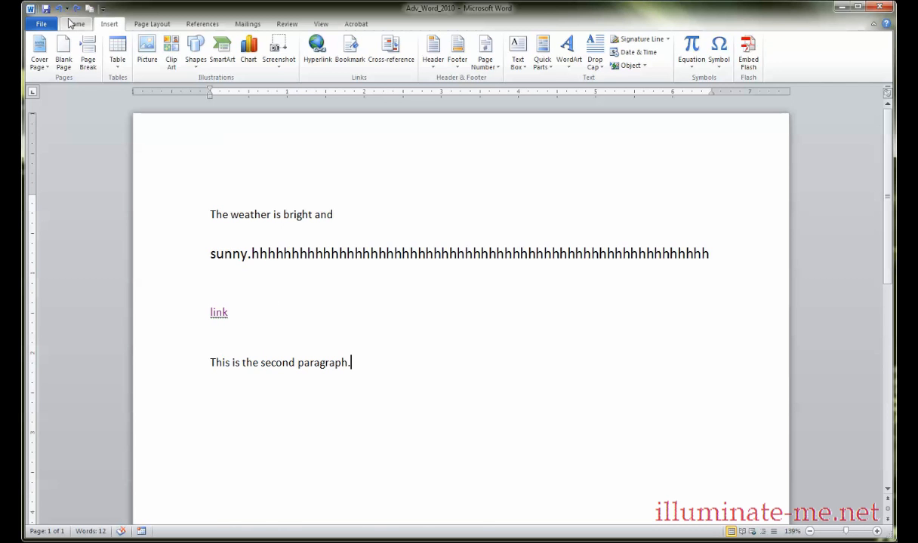
click(147, 52)
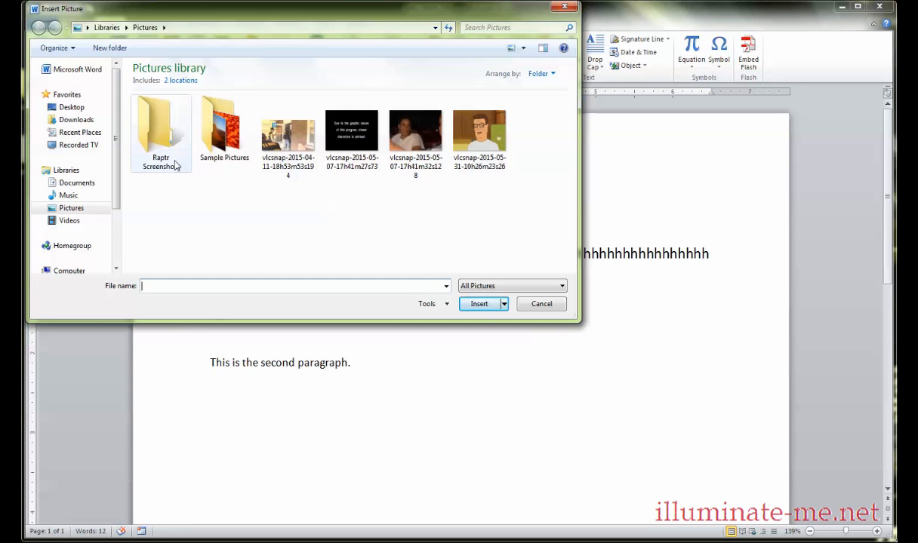
click(72, 107)
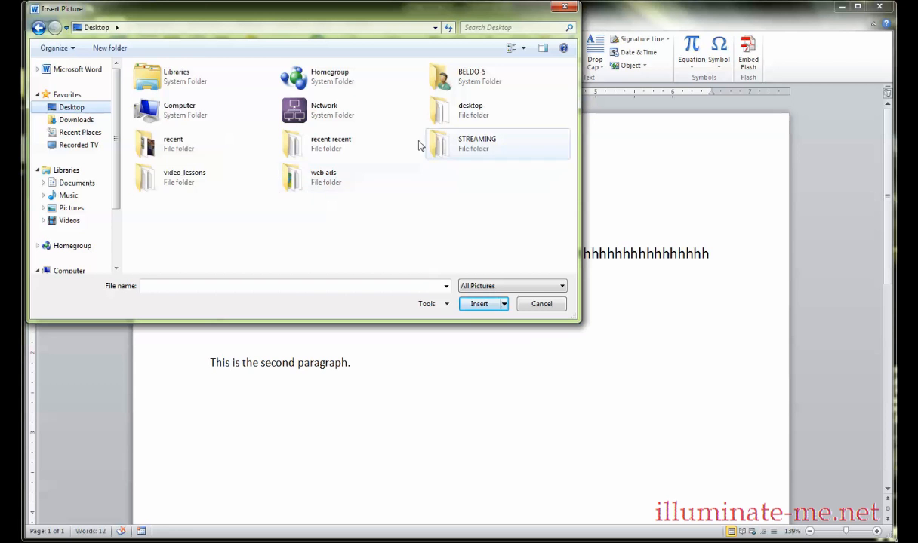
double_click(192, 175)
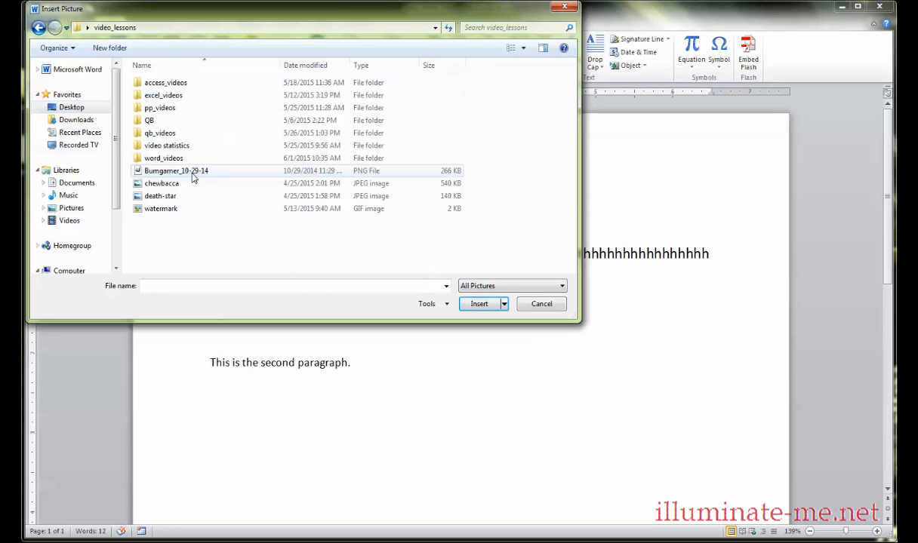
click(179, 197)
click(475, 305)
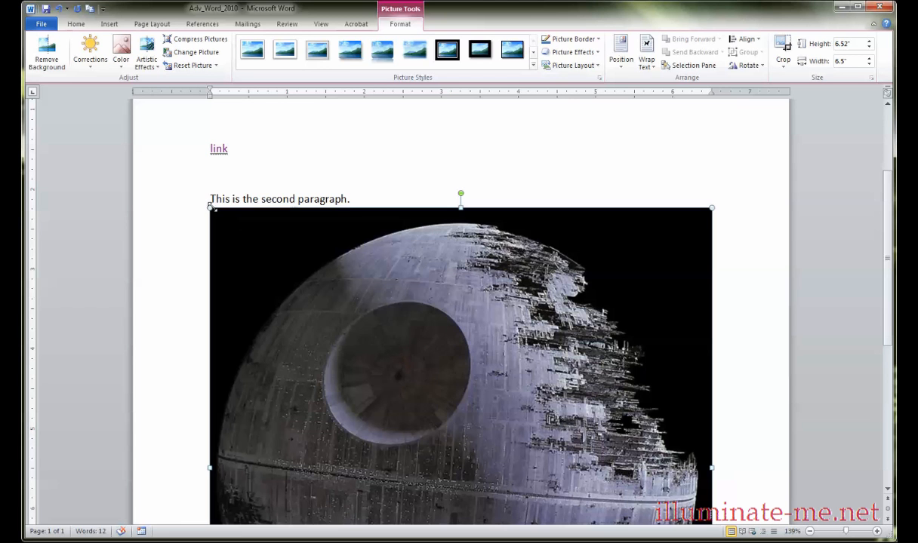
drag(211, 207, 438, 438)
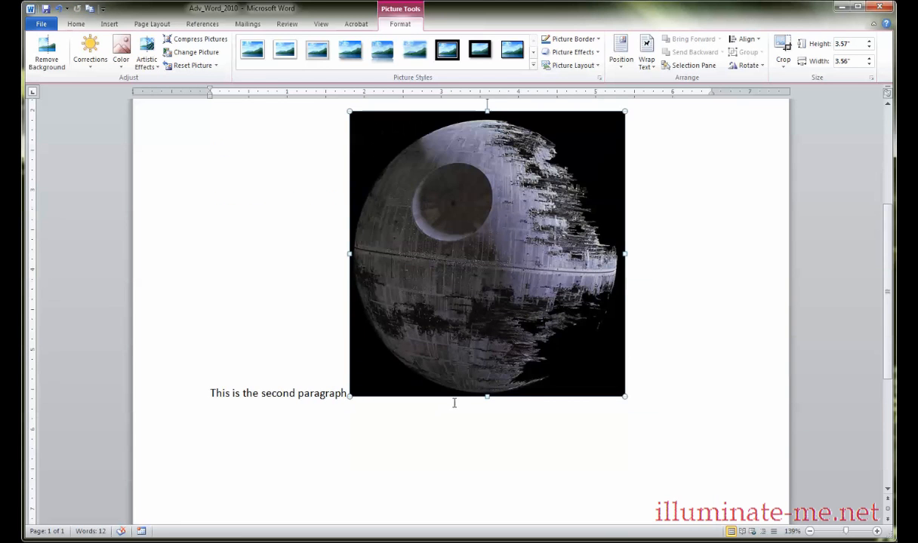
drag(623, 394, 400, 197)
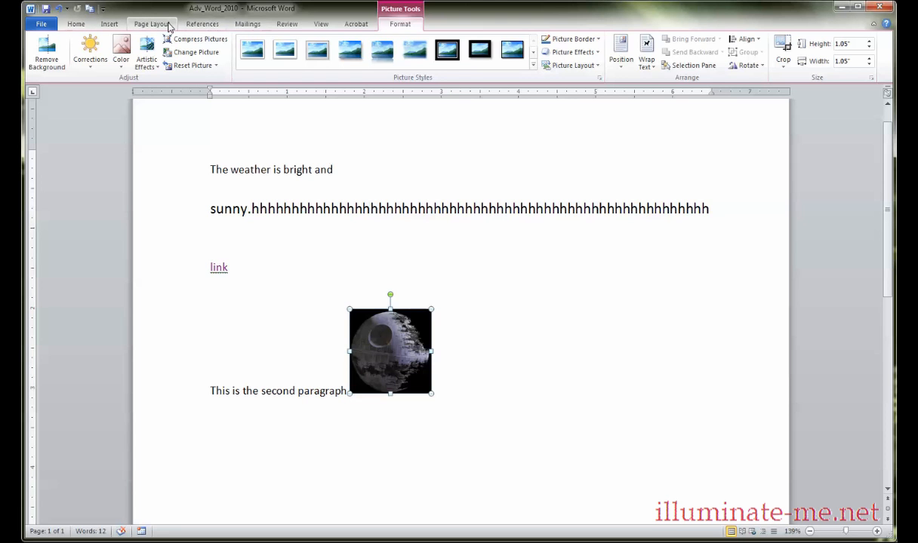
click(110, 23)
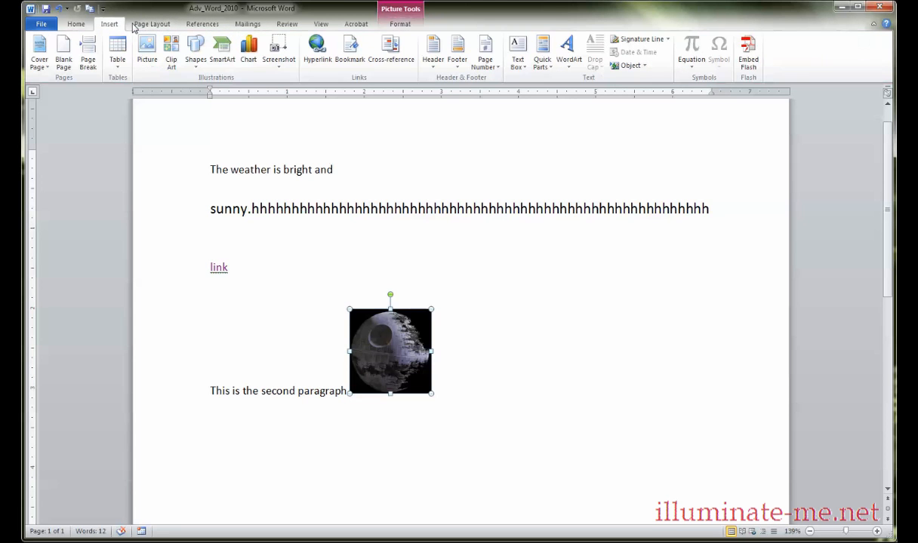
click(317, 53)
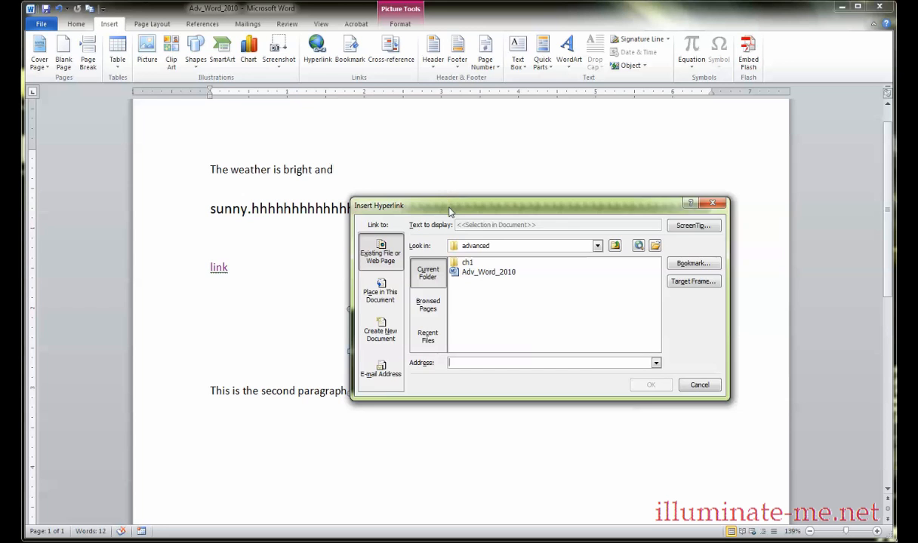
drag(449, 205, 531, 223)
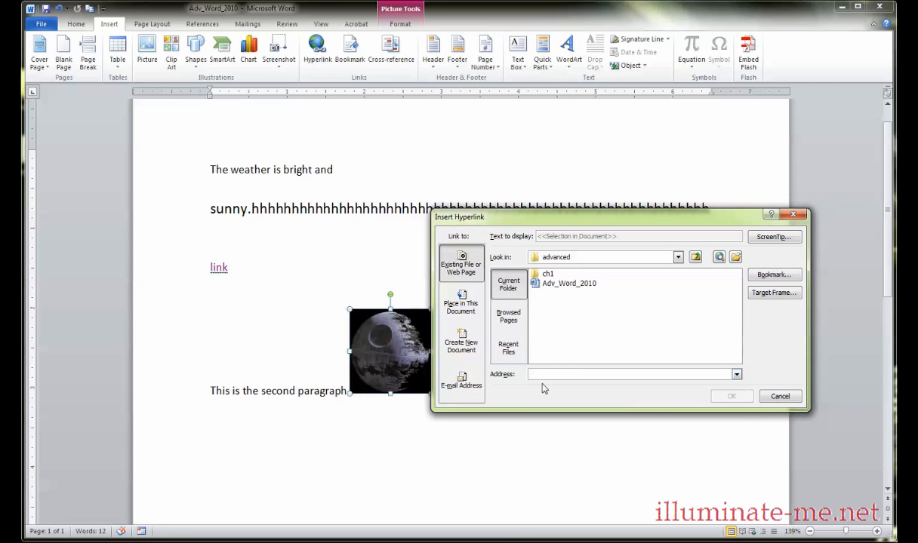
text(www.)
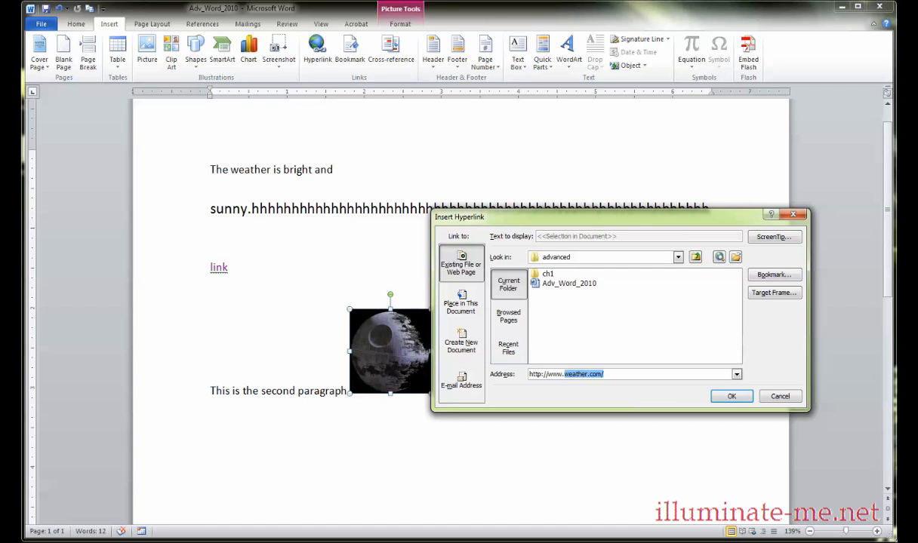
key(BackSpace)
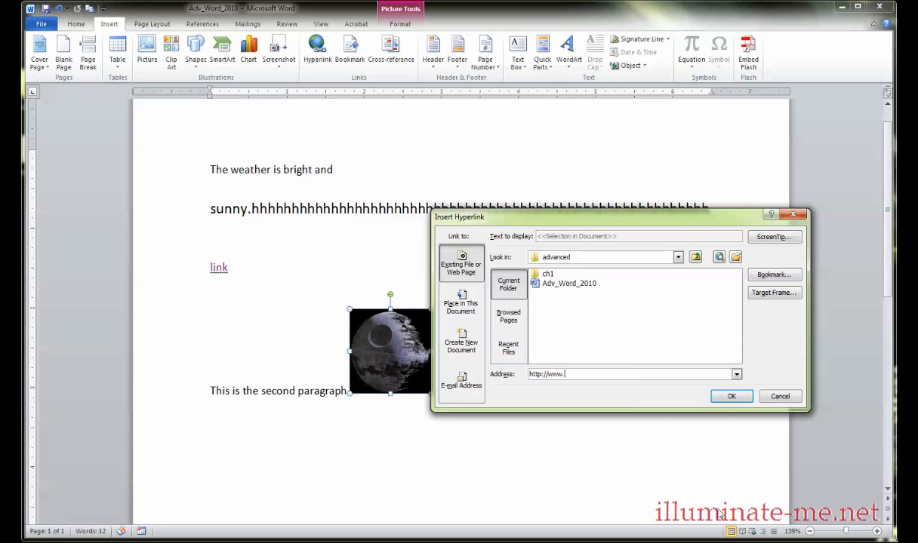
text(google.com)
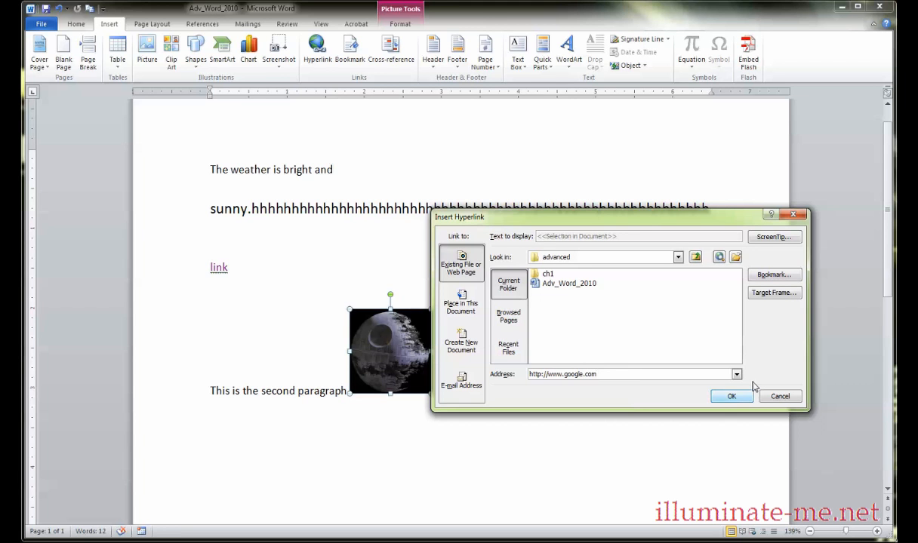
click(729, 396)
click(644, 406)
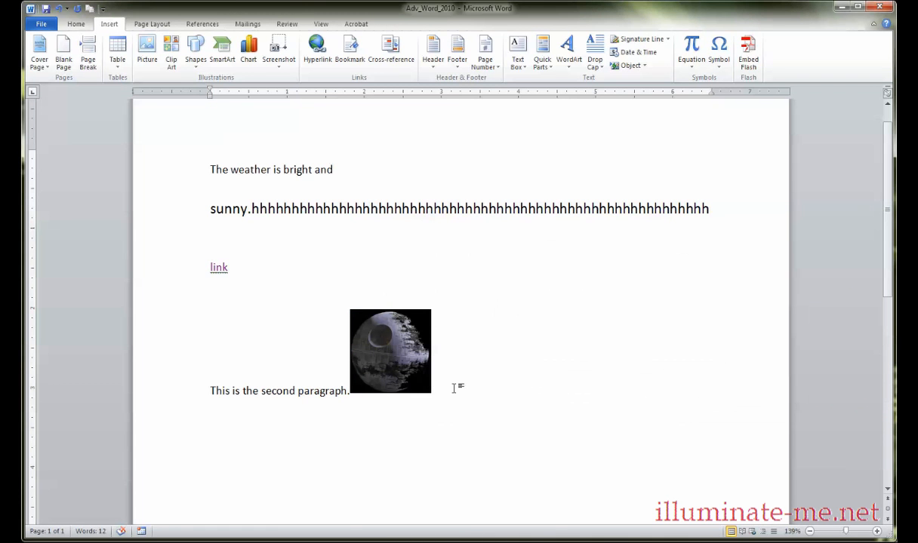
Follow the death-star picture's hyperlink to open its web page, and dismiss the browser window.
mouse_move(401, 383)
key(alt+Tab)
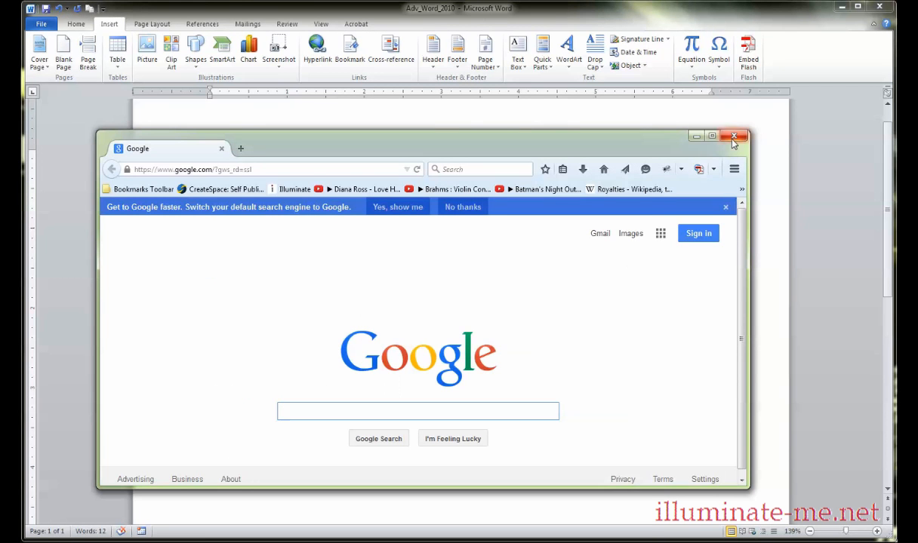
click(696, 136)
Review the death-star picture's settings in the Edit Hyperlink dialog and cancel without changes.
click(423, 377)
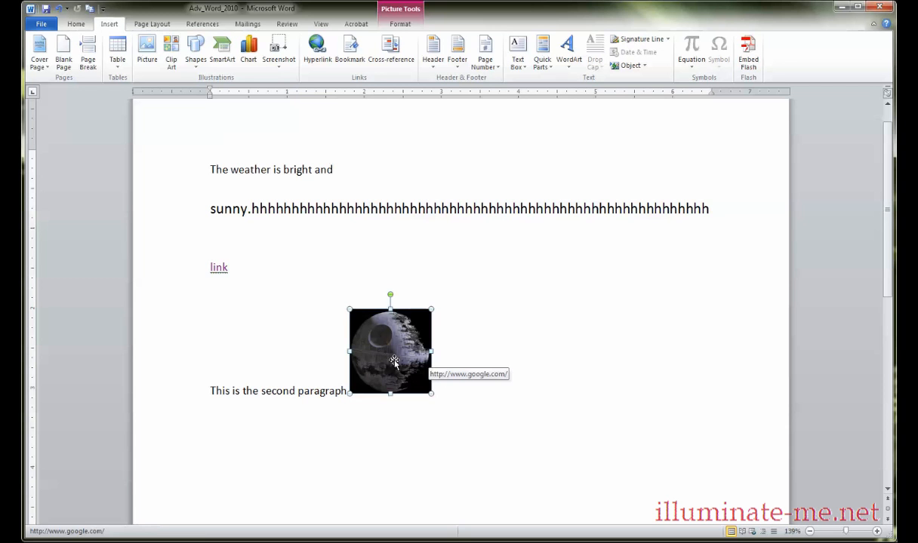
drag(261, 391, 295, 391)
click(391, 332)
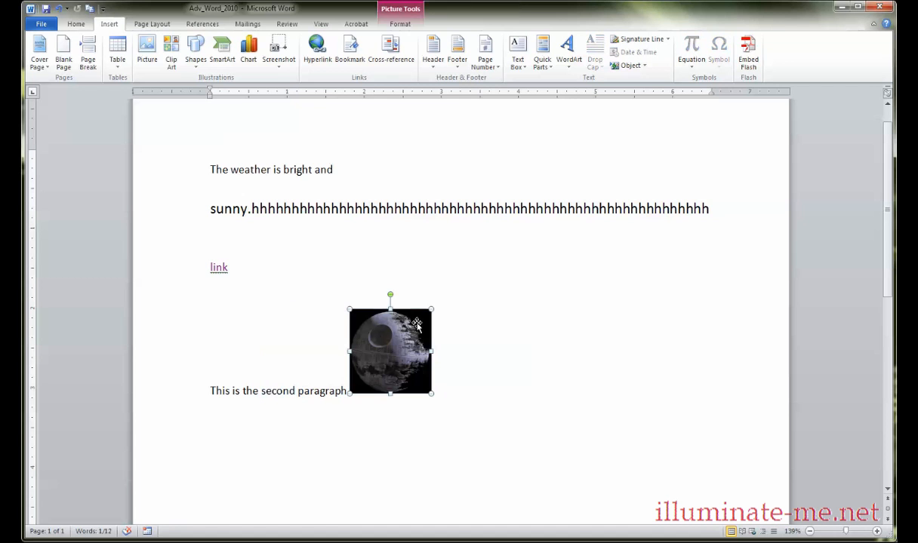
click(317, 50)
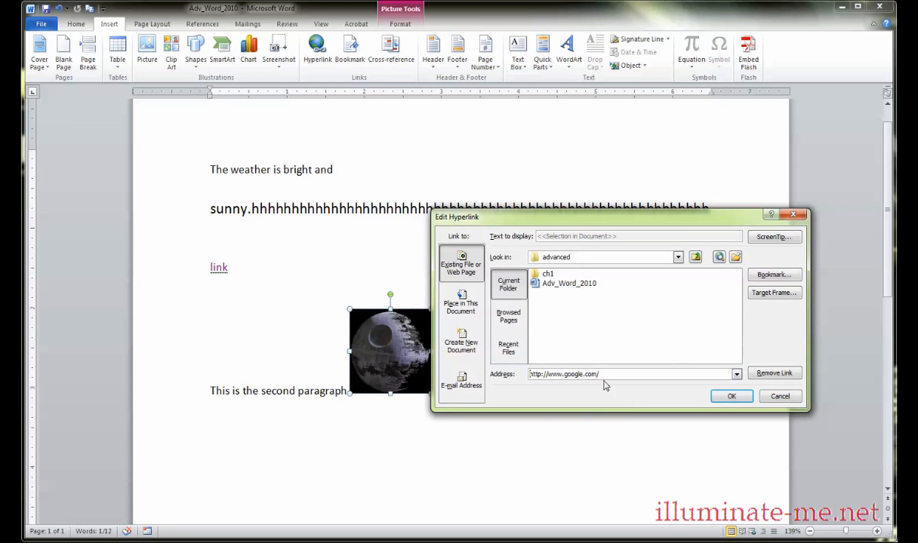
click(783, 395)
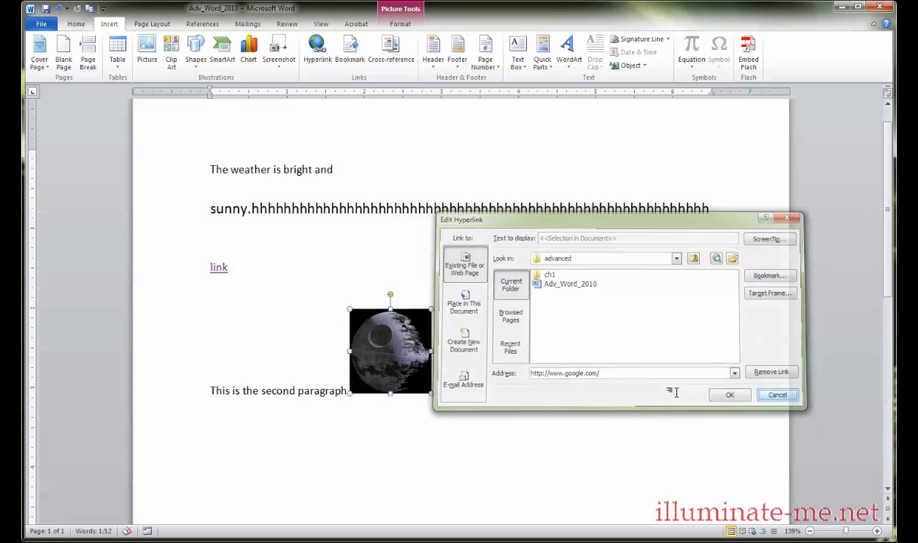
Delete the death-star picture and start a new hyperlink on the word "second" in the second paragraph.
key(Delete)
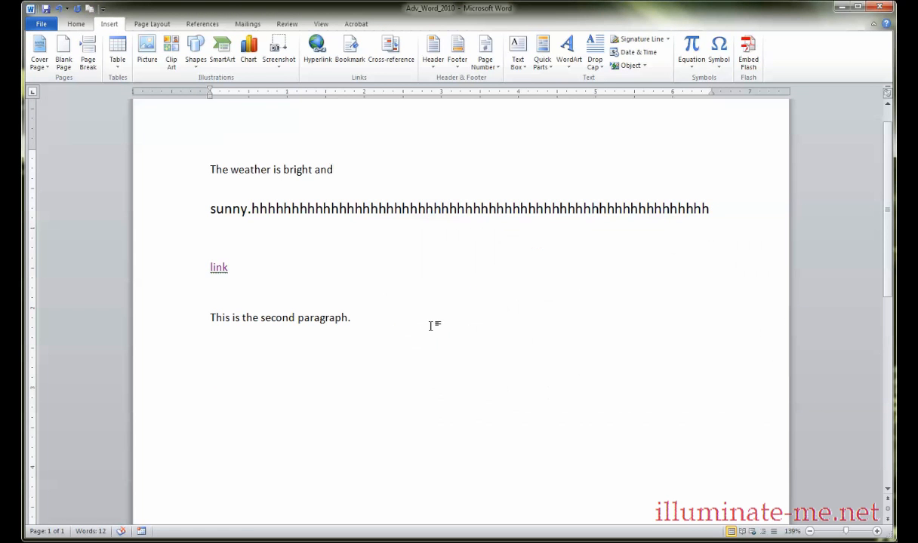
drag(259, 318, 296, 315)
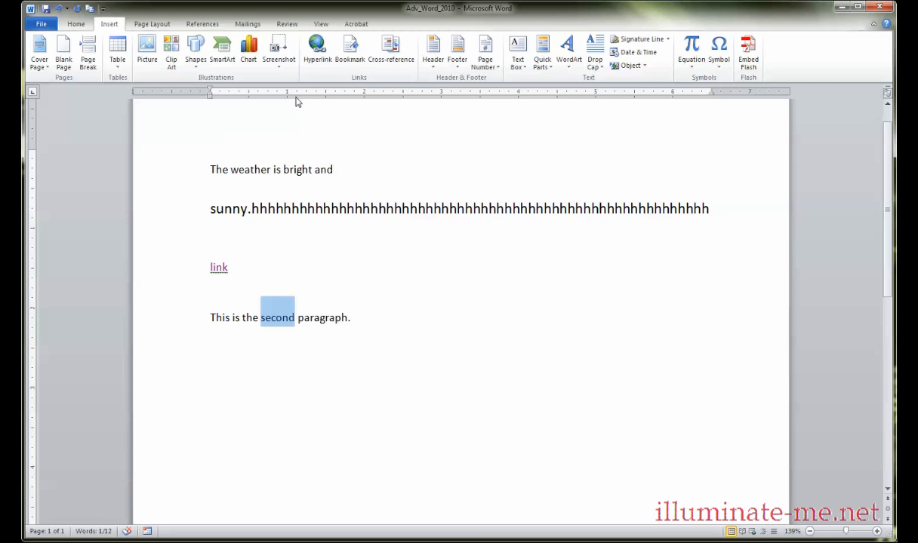
click(317, 48)
drag(508, 217, 441, 259)
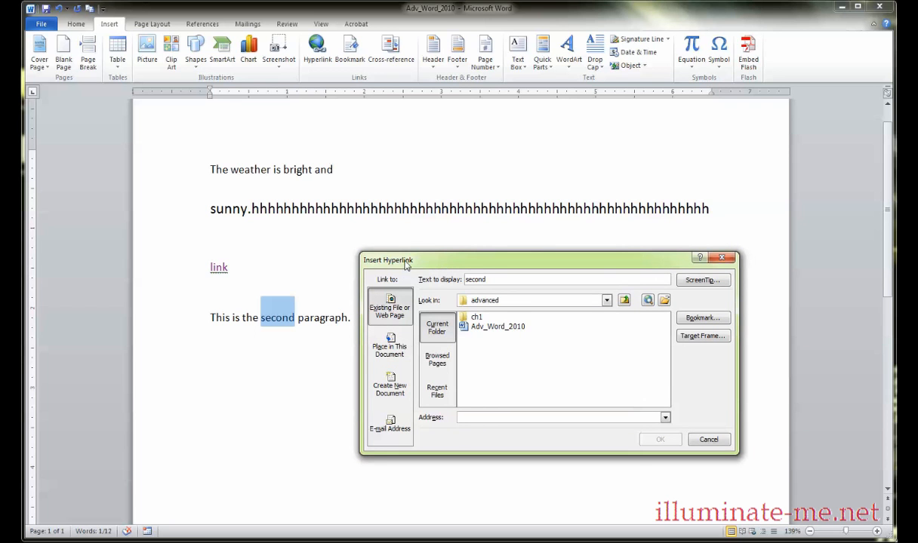
drag(402, 260, 417, 260)
drag(489, 256, 477, 242)
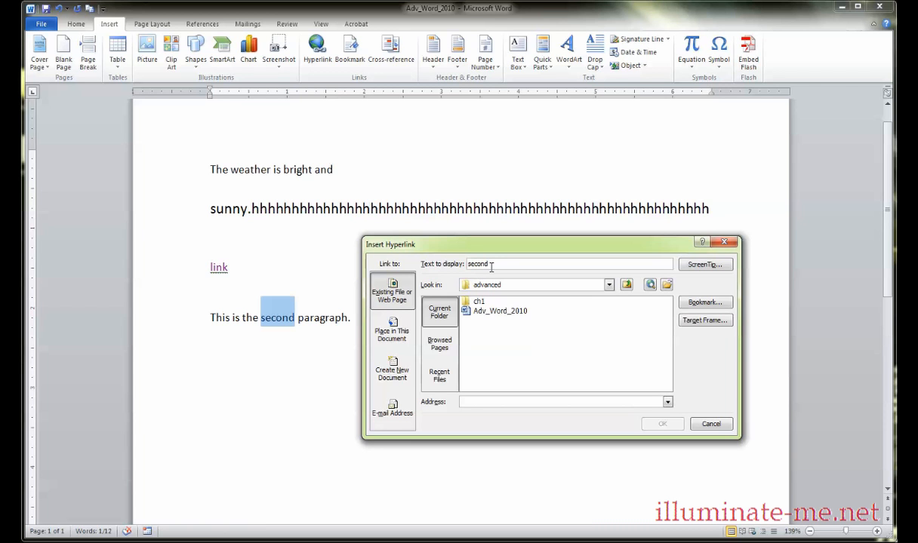
Set the new hyperlink's ScreenTip text to "go to this link to view forecast".
click(692, 266)
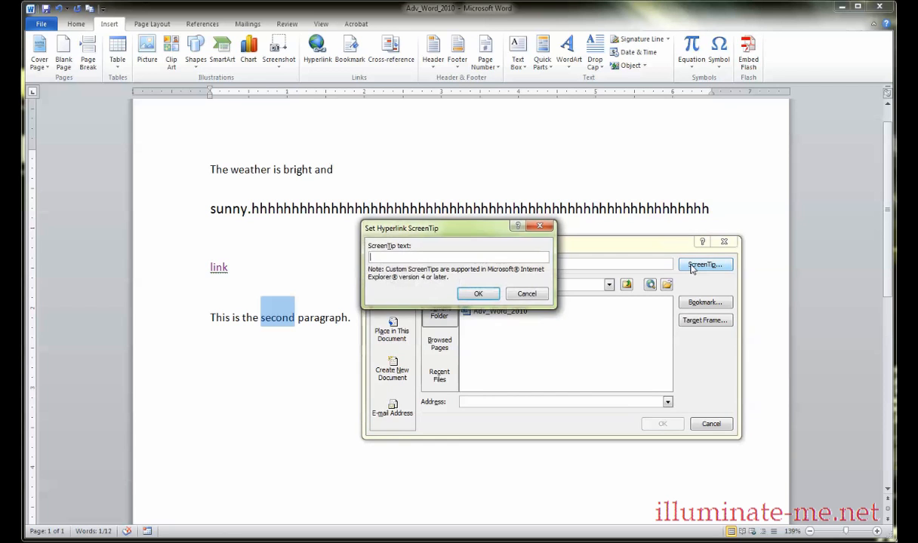
drag(483, 236, 560, 304)
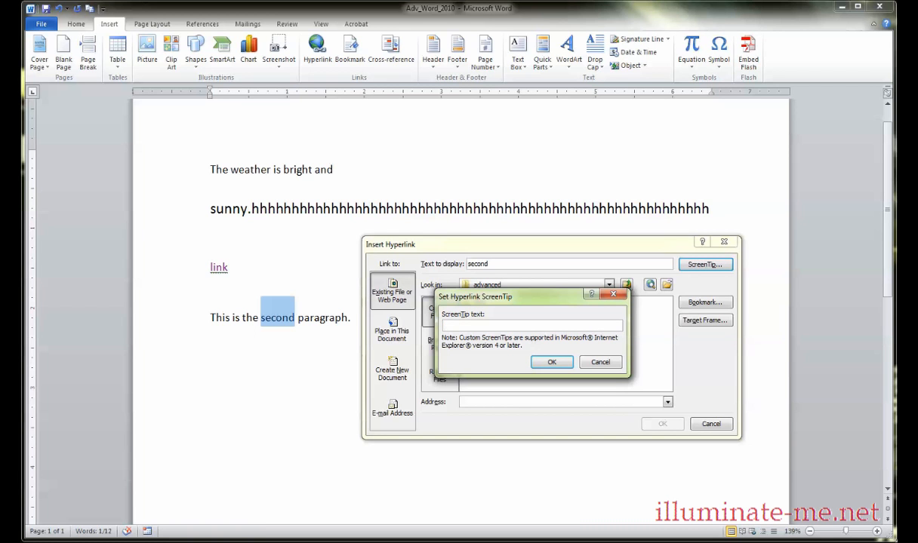
text(go )
text(to this)
text( link to fi)
text(n)
key(BackSpace)
key(BackSpace)
key(BackSpace)
text(see)
key(BackSpace)
key(BackSpace)
text(view foreca)
drag(528, 325, 440, 333)
click(458, 327)
click(550, 362)
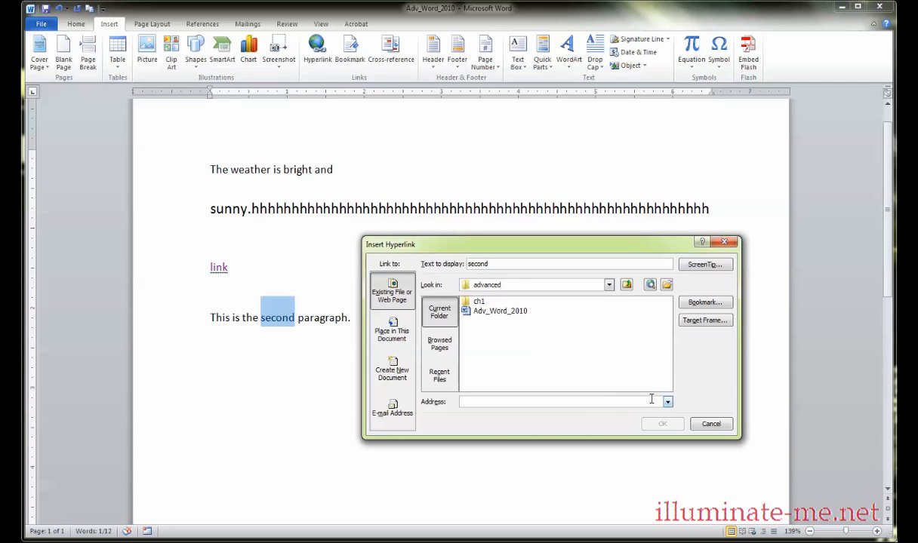
text(www.weather.com/)
key(Return)
click(394, 312)
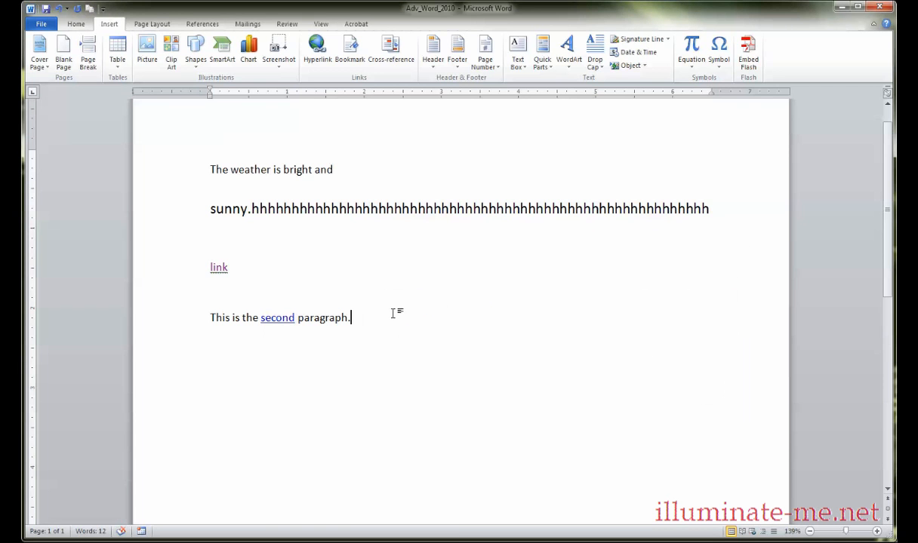
Check the ScreenTip of the "second" hyperlink in the document and in its edit settings, leaving the text as it is.
mouse_move(283, 321)
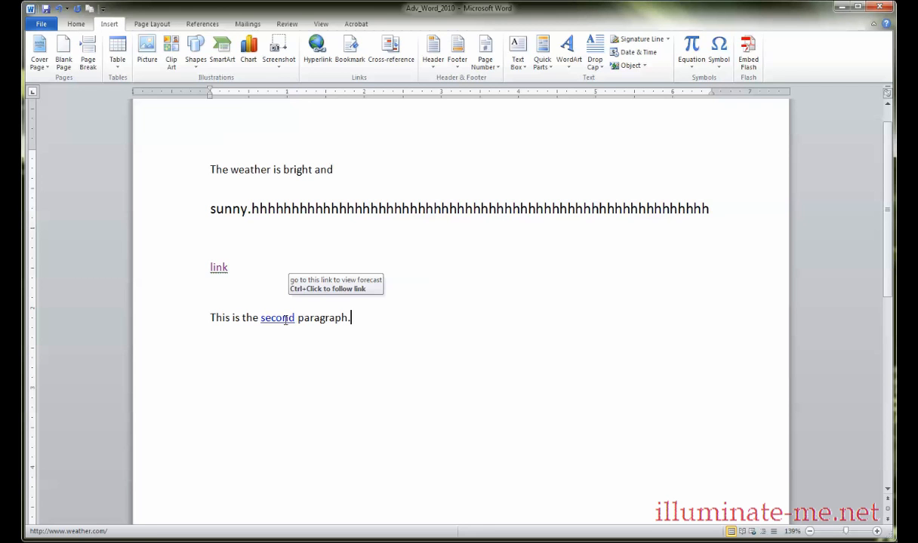
drag(299, 318, 259, 318)
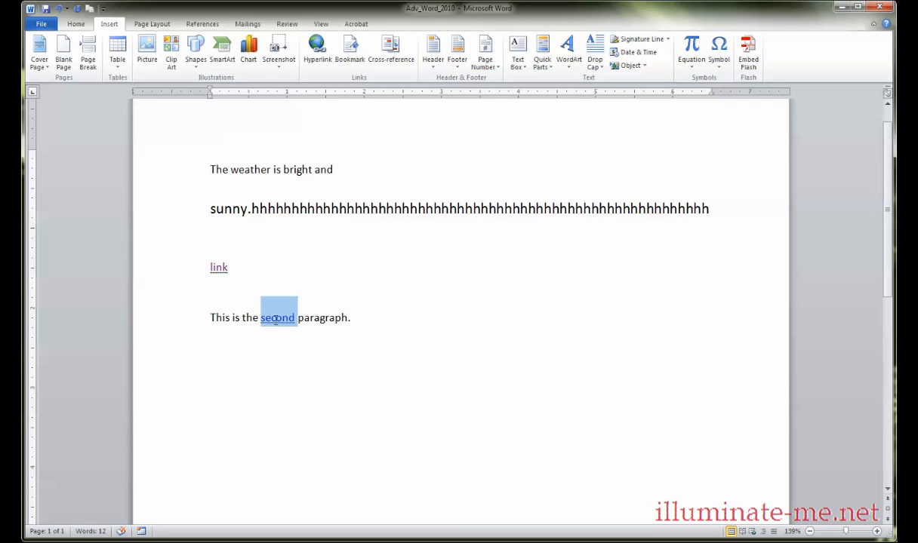
click(318, 47)
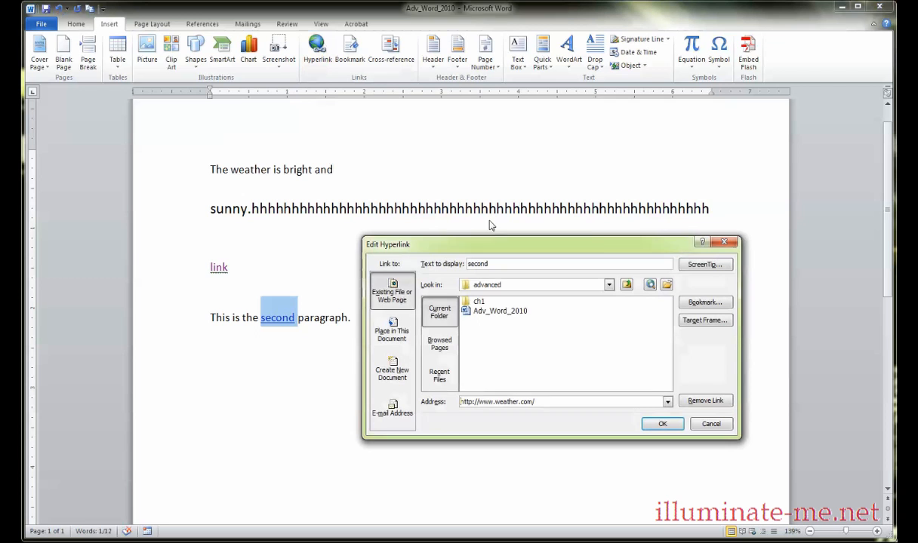
click(704, 264)
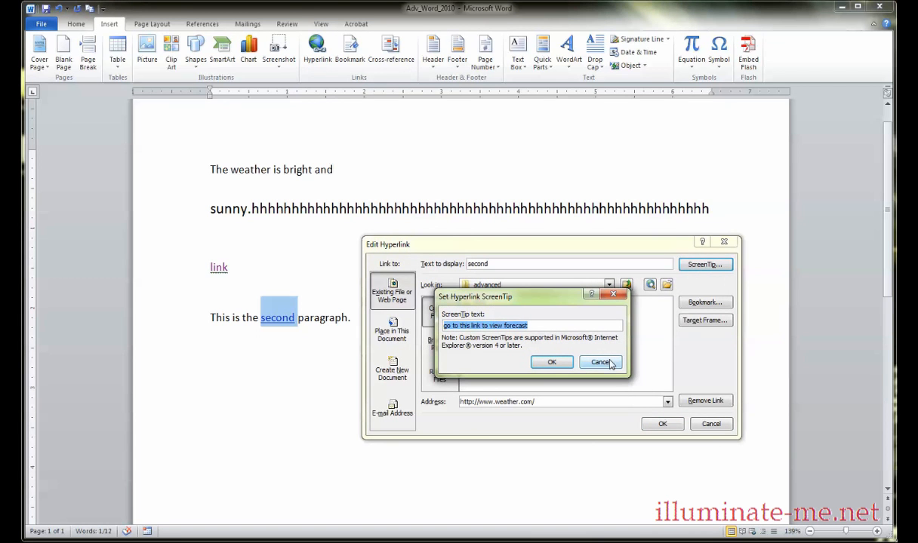
click(600, 363)
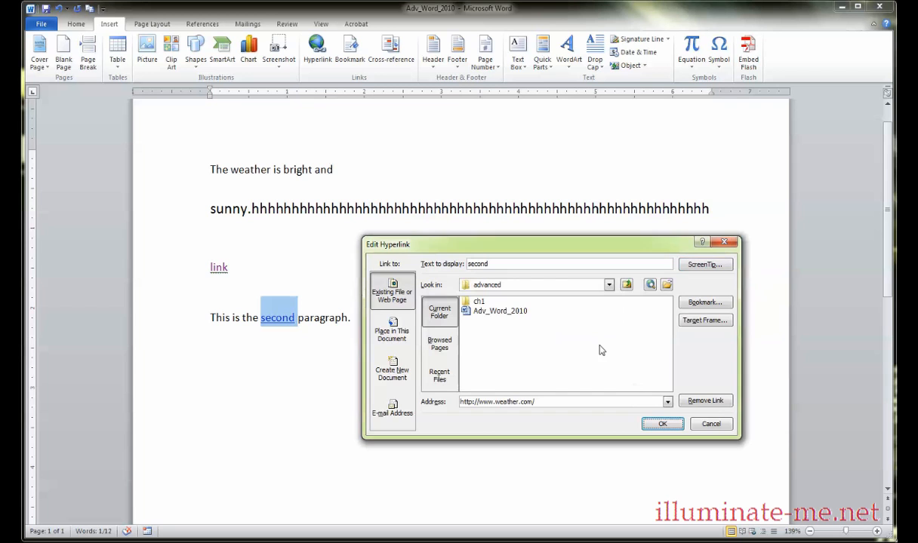
Review the Place in This Document, Create New Document and E-mail Address link types, and keep the existing web page link.
click(404, 321)
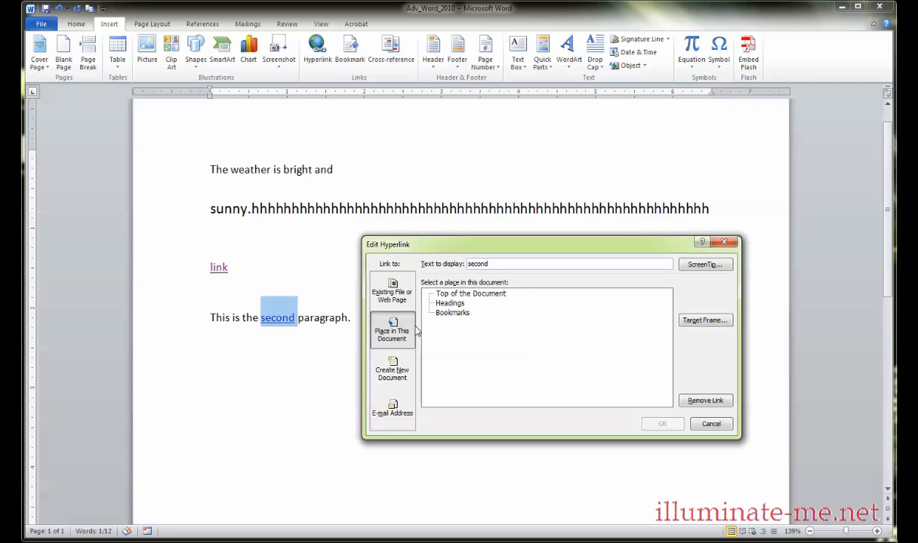
click(391, 372)
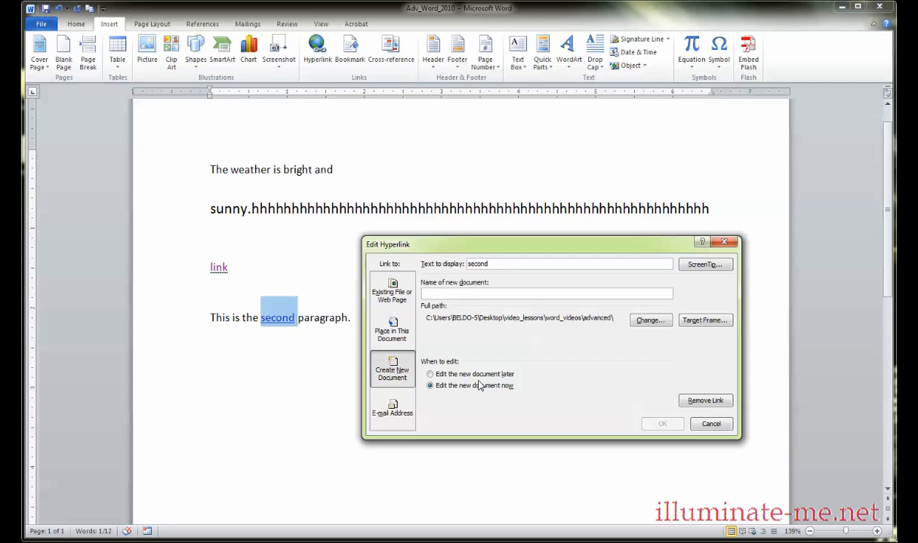
click(394, 408)
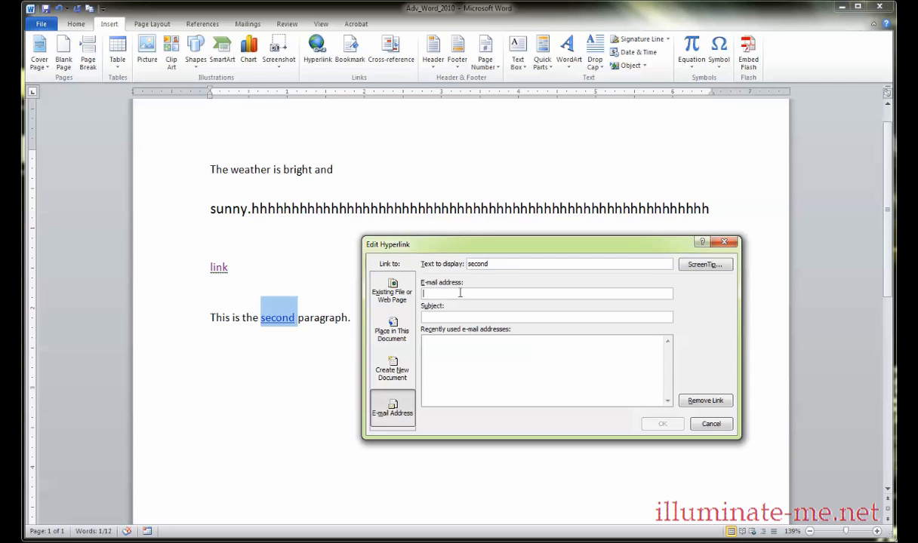
click(405, 281)
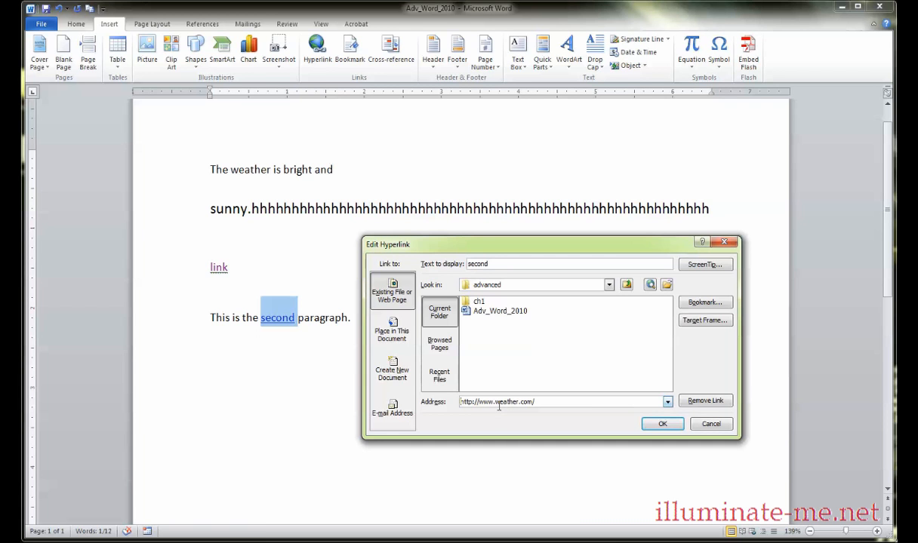
click(658, 425)
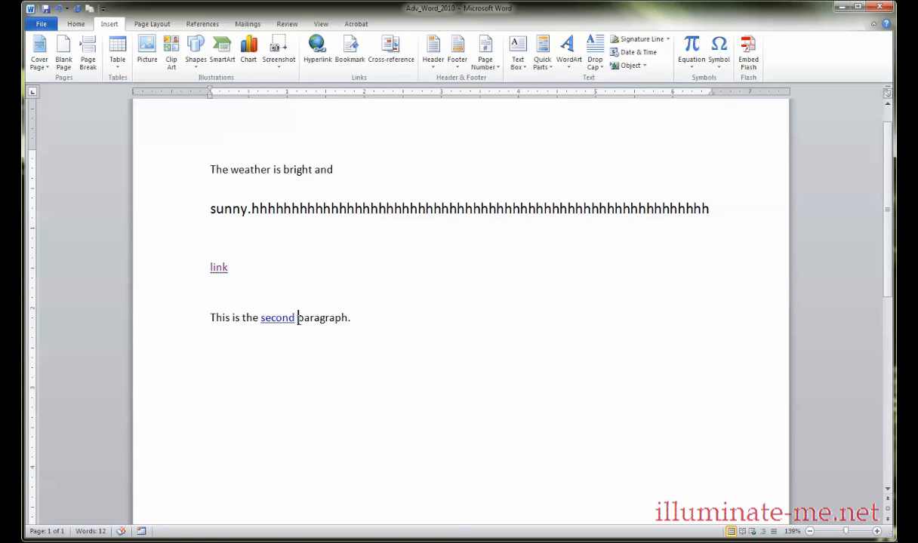
Review the Edit Hyperlink settings of the word "second" twice, and close them without changes.
double_click(279, 317)
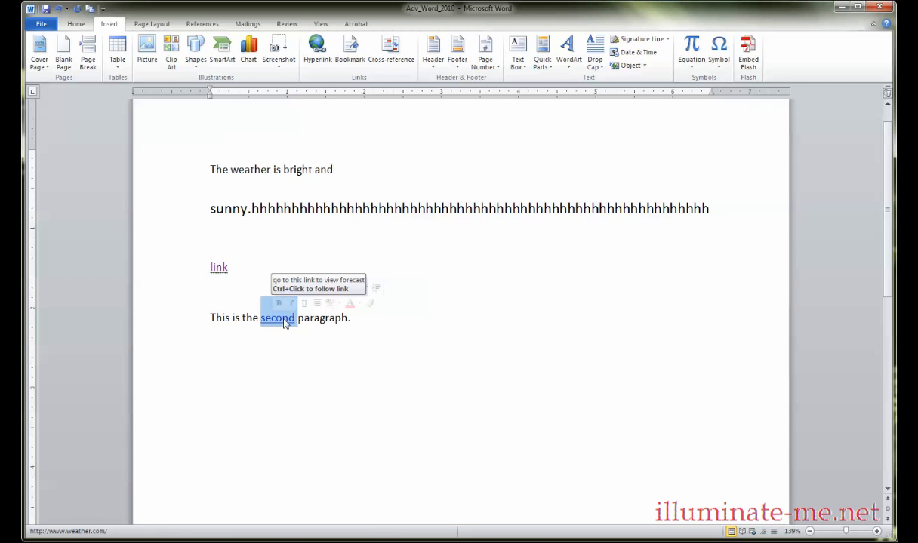
right_click(286, 323)
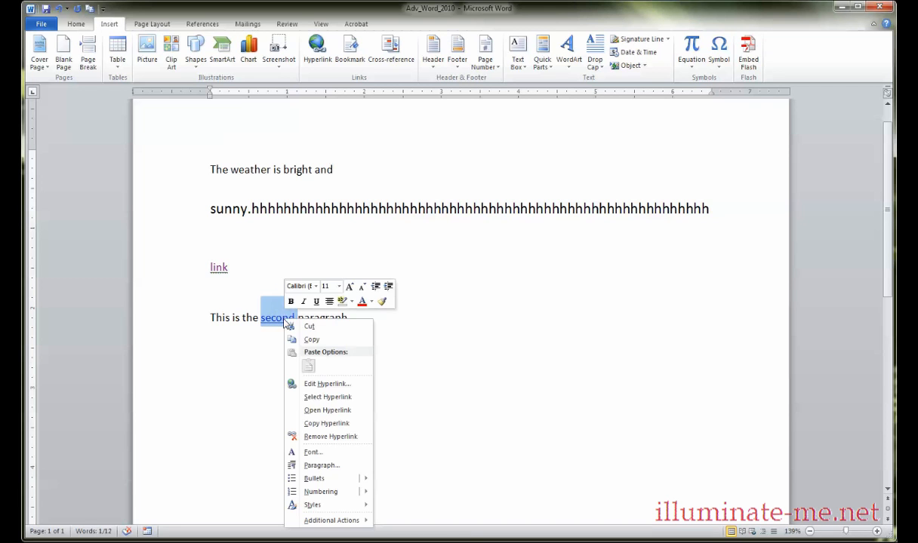
click(322, 385)
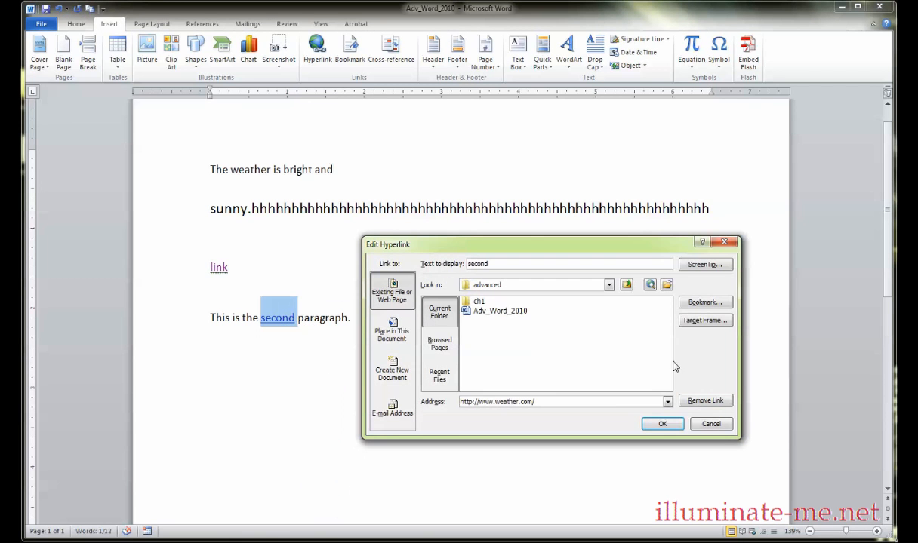
click(707, 424)
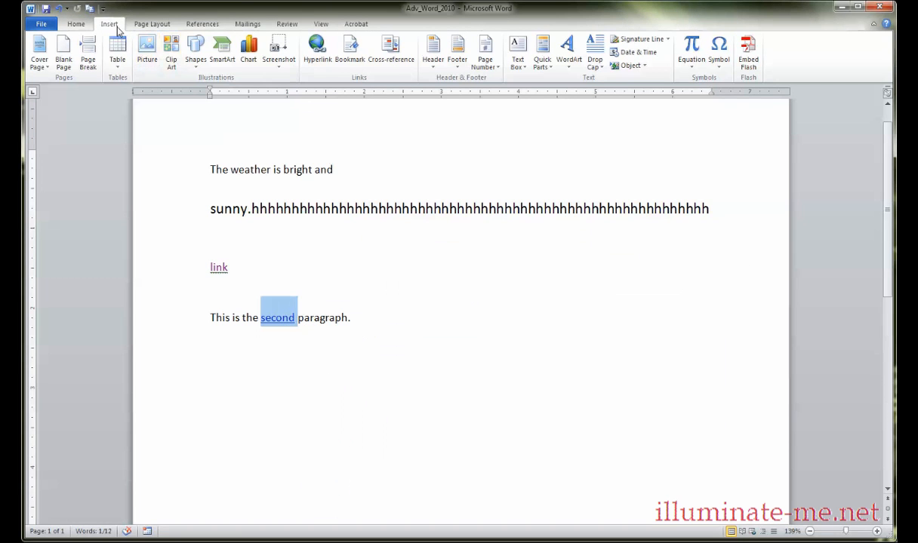
click(317, 49)
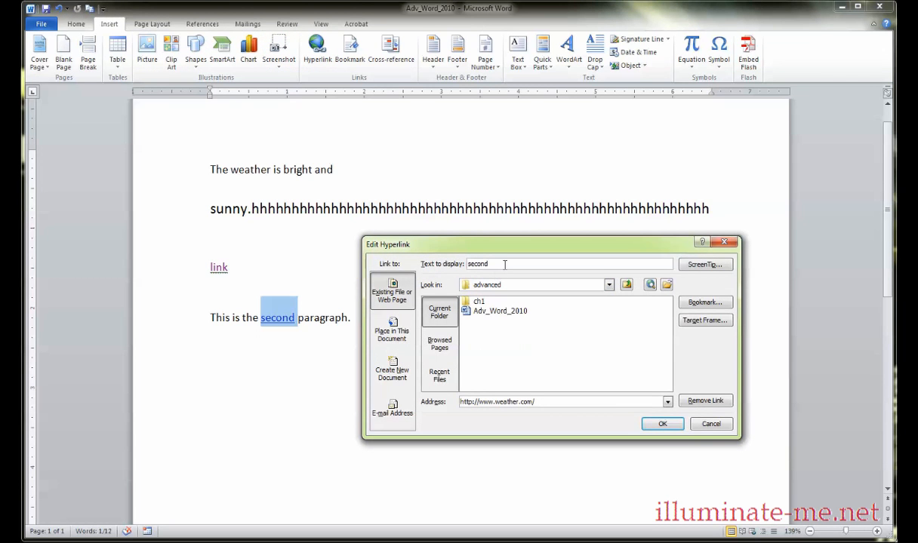
click(662, 423)
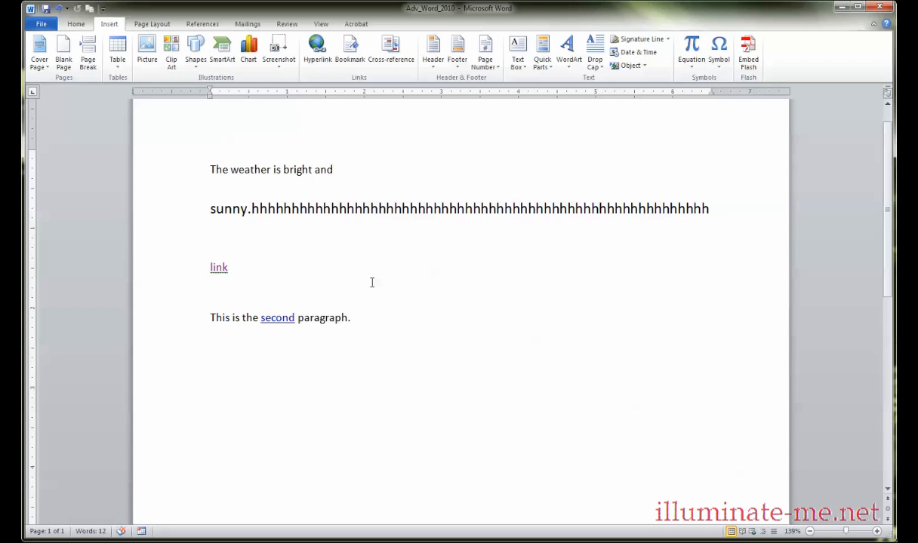
Add a bookmark named "bottom_of_pagee" in the blank area below the second paragraph.
click(256, 439)
double_click(255, 439)
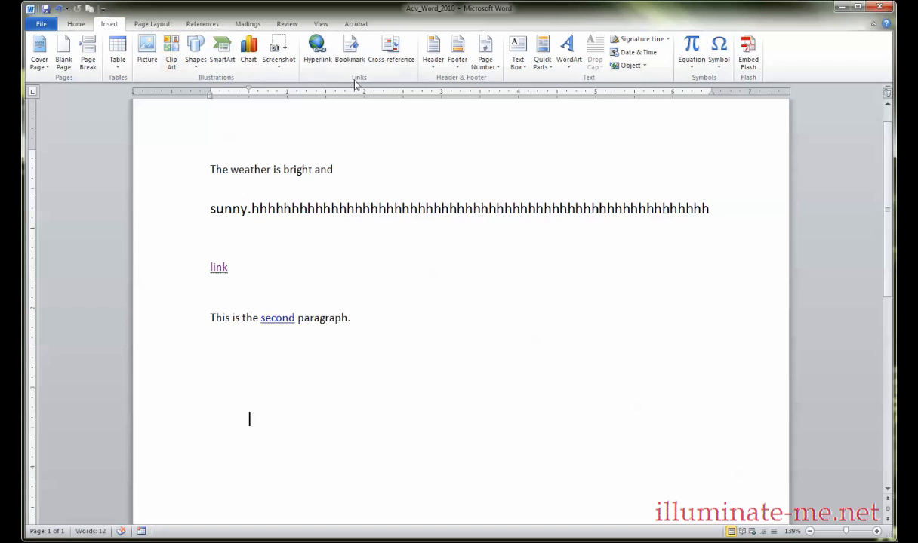
click(354, 56)
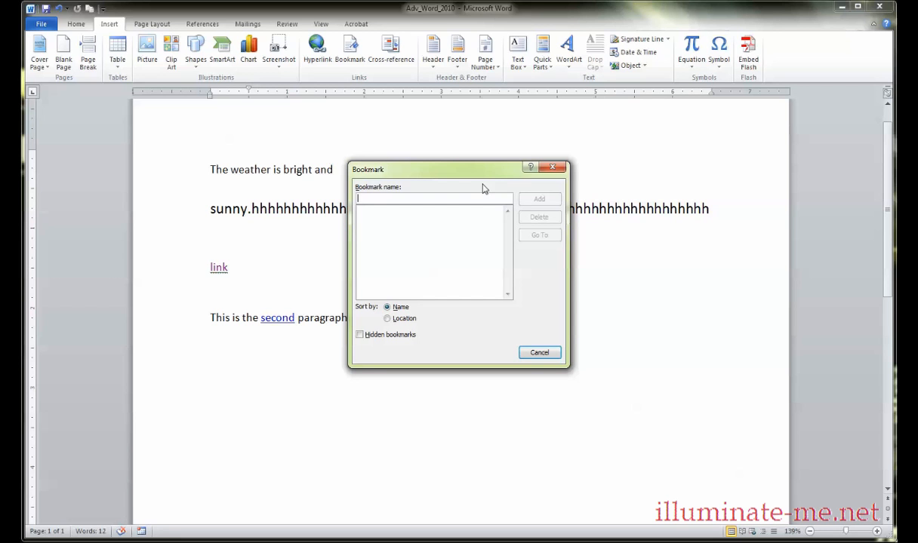
text(botto)
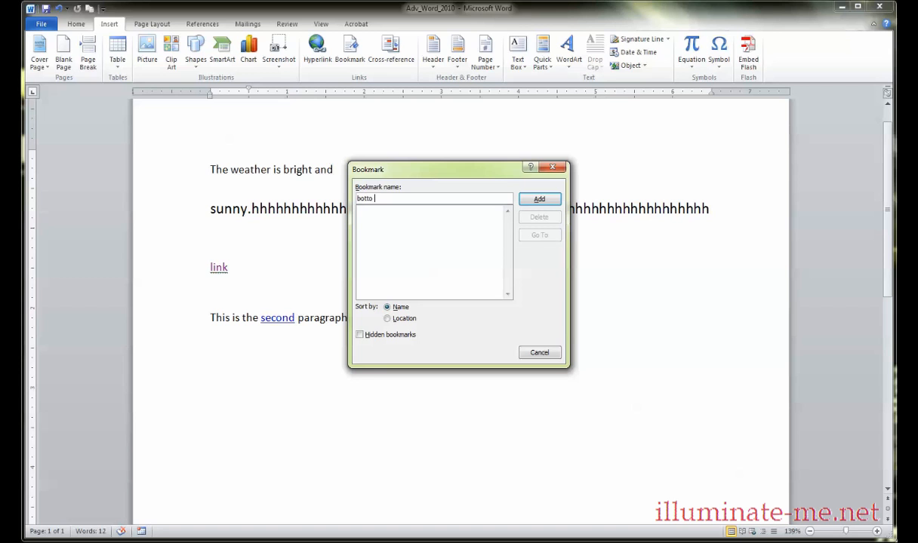
text(mofp)
key(BackSpace)
key(BackSpace)
key(BackSpace)
key(BackSpace)
key(BackSpace)
key(BackSpace)
text(_)
text(page_o)
key(BackSpace)
key(BackSpace)
key(BackSpace)
key(BackSpace)
key(BackSpace)
text(of_pagew)
click(537, 200)
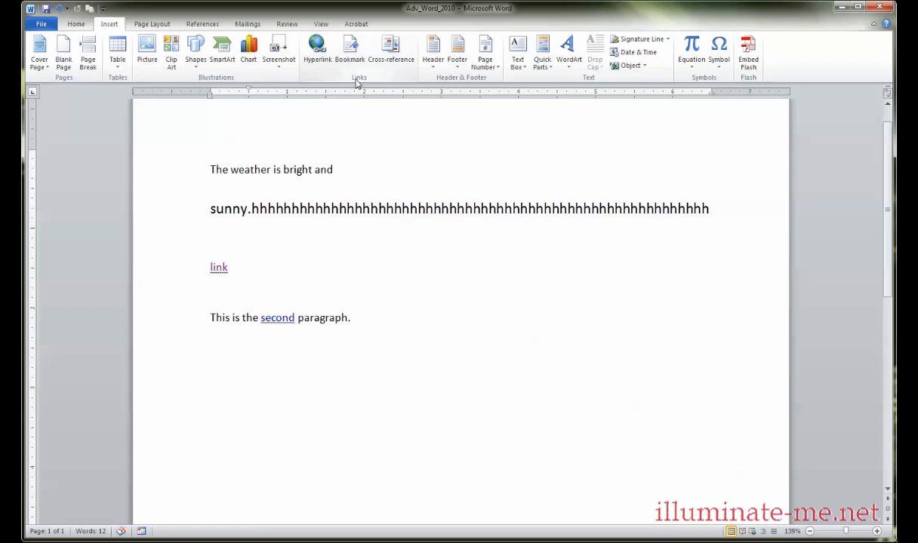
Review the new bookmark in the Bookmark dialog and cancel without changes.
click(350, 53)
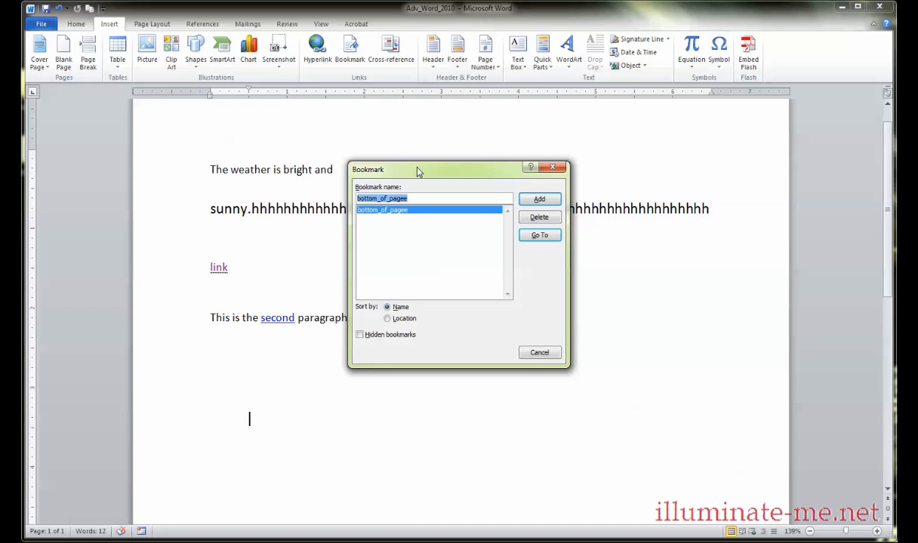
drag(418, 173, 443, 204)
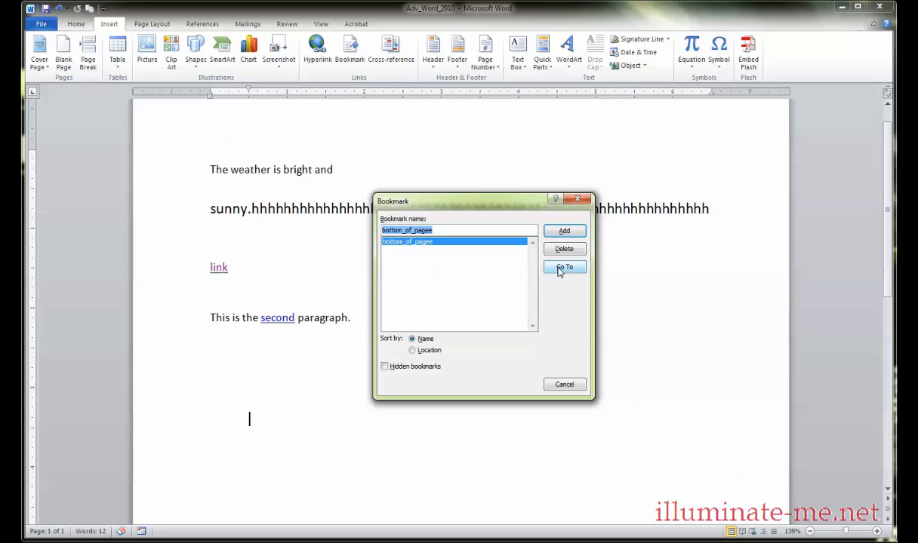
click(559, 385)
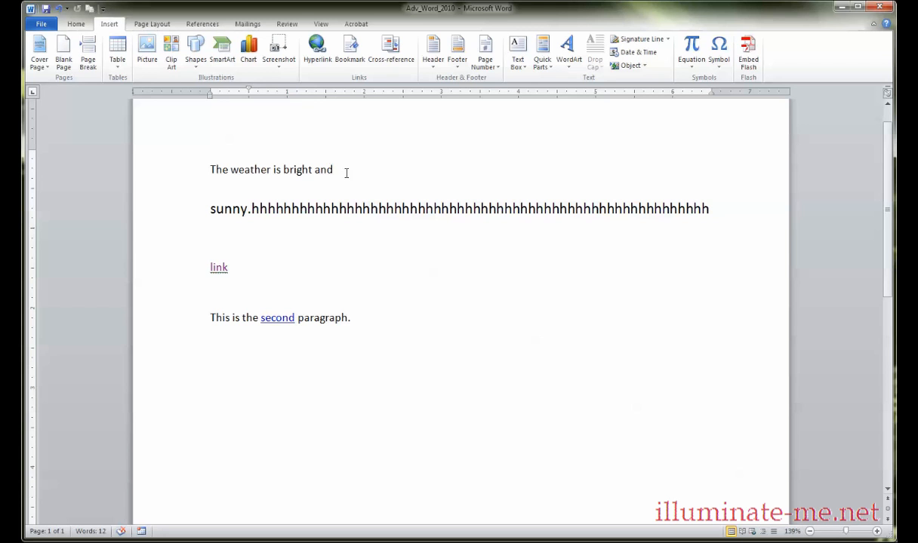
Place the cursor after "The weather is bright and", go to the "bottom_of_pagee" bookmark, and check where the cursor lands.
click(347, 172)
click(339, 59)
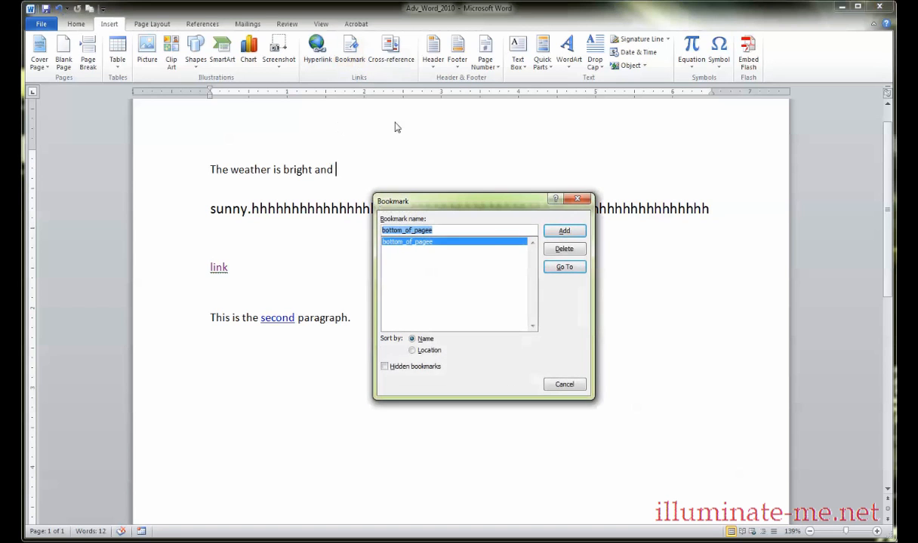
click(564, 268)
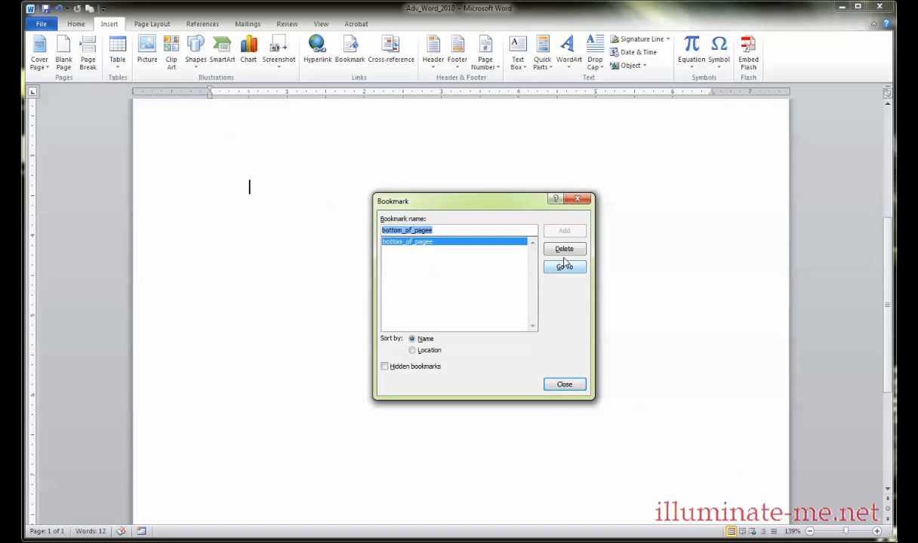
click(586, 200)
scroll(516, 248, up, 5)
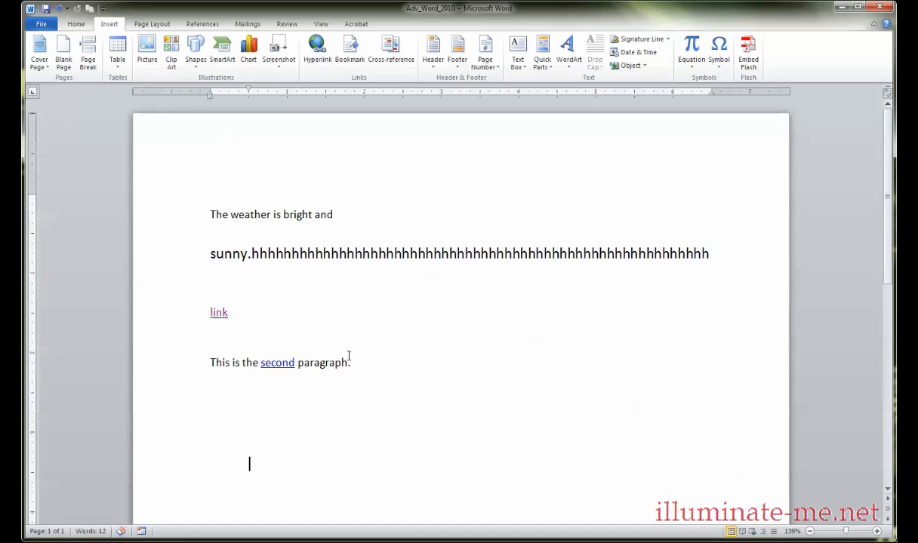
scroll(344, 399, down, 3)
scroll(304, 399, up, 2)
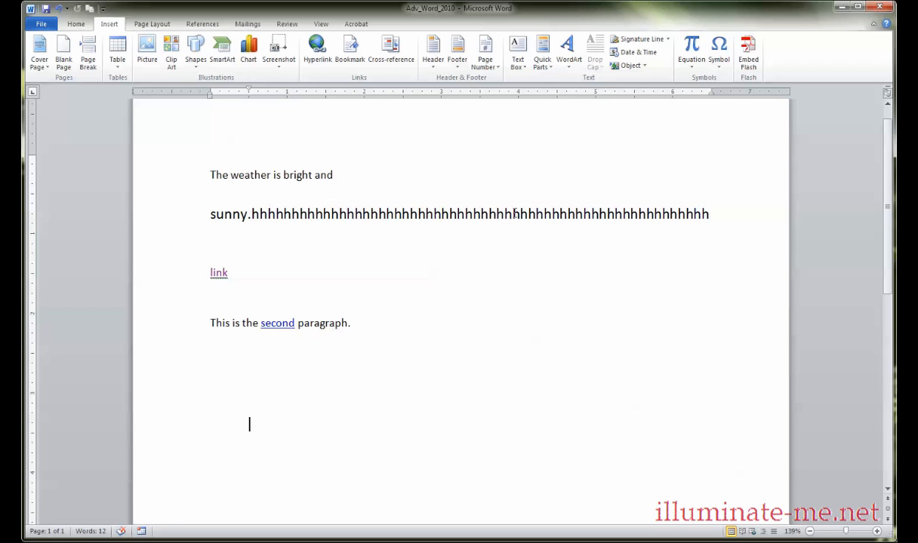
Place the cursor in the "sunny" line, go to the "bottom_of_pagee" bookmark, and close the Bookmark dialog.
click(488, 204)
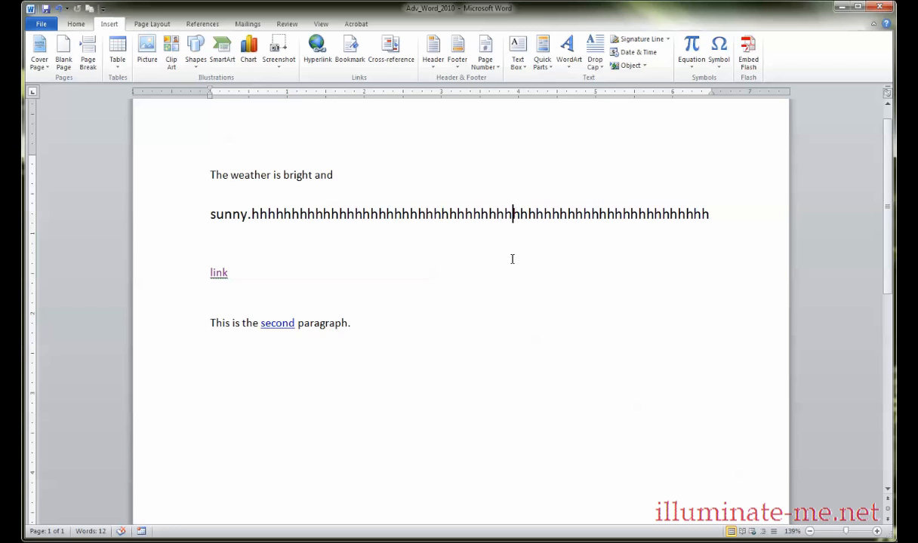
click(351, 54)
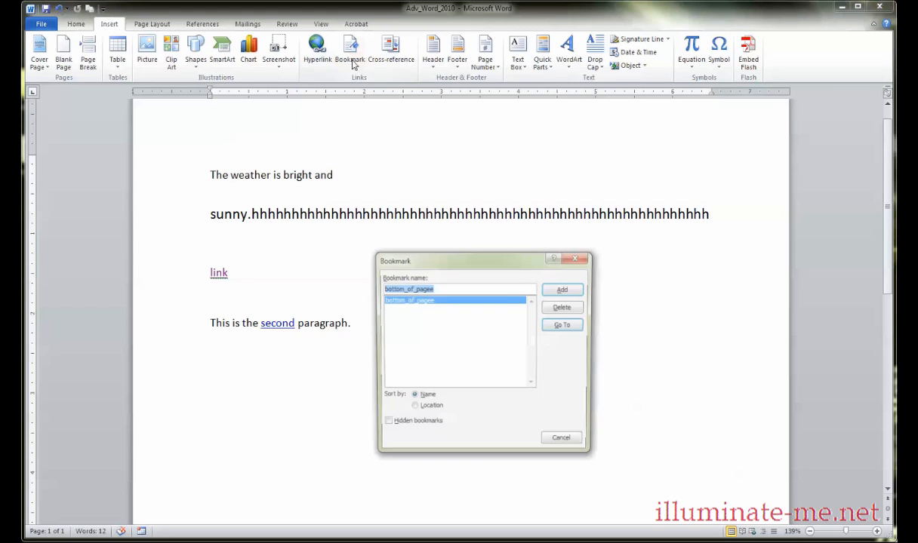
double_click(408, 301)
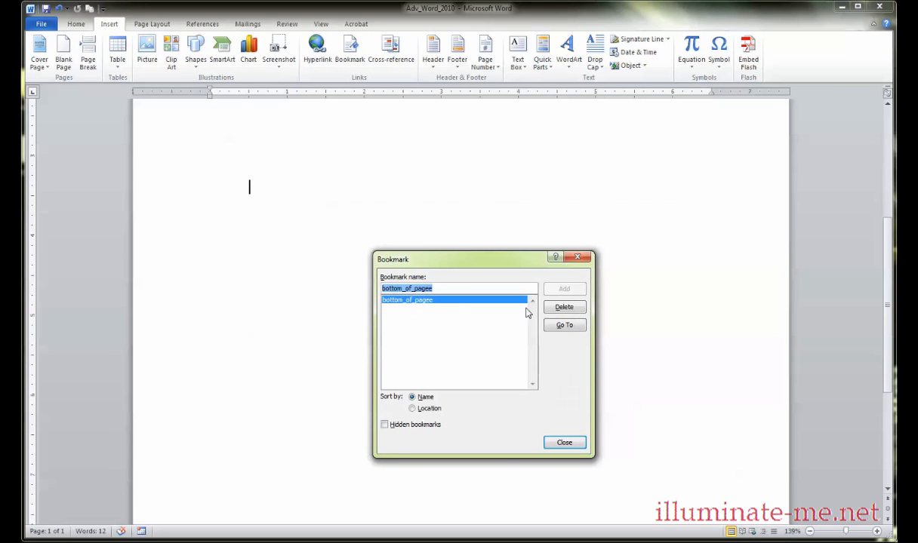
click(577, 257)
Return to the middle of the "sunny" line, repeat the jump to the "bottom_of_pagee" bookmark, and check the landing spot.
click(403, 309)
click(402, 357)
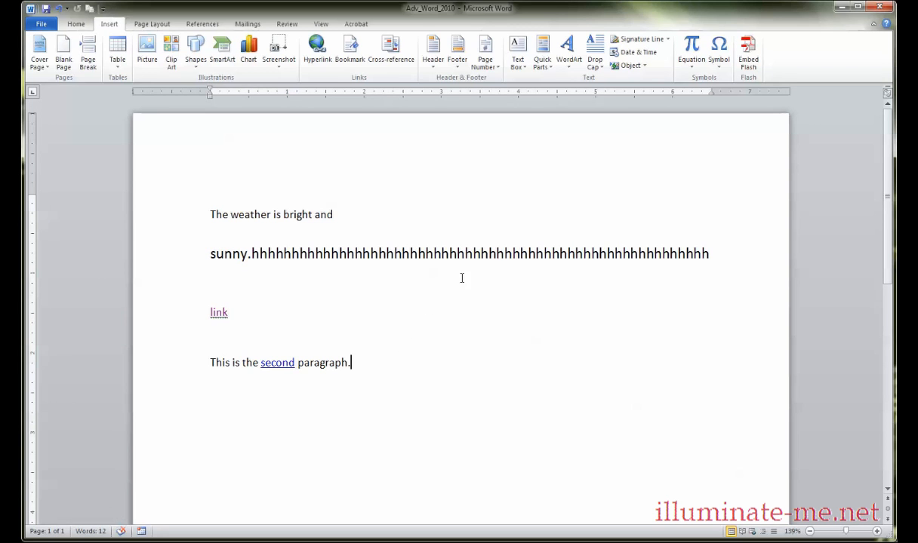
click(504, 254)
click(348, 53)
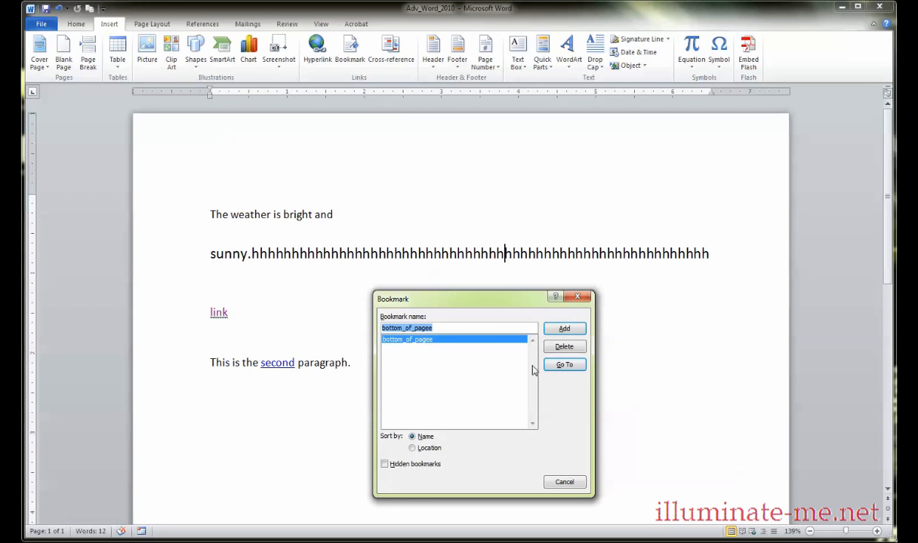
double_click(414, 345)
click(555, 481)
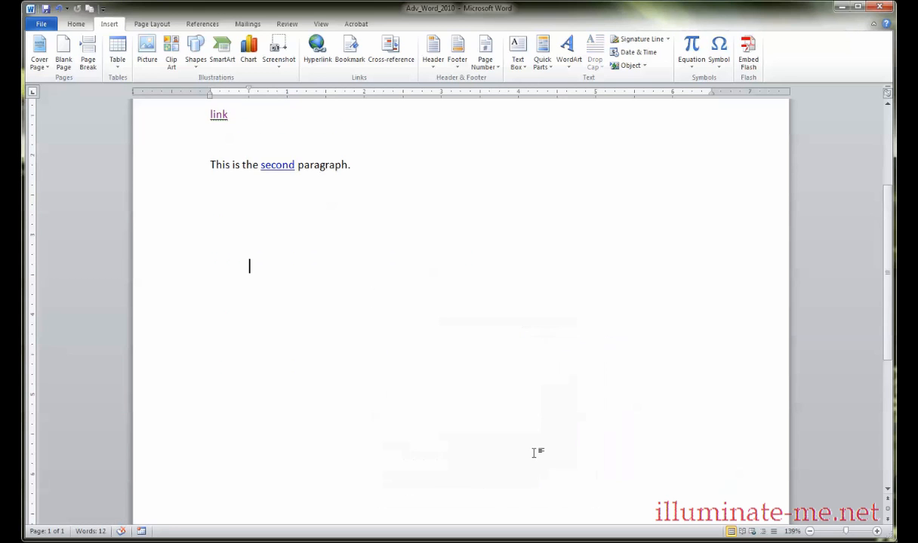
scroll(344, 330, up, 2)
scroll(275, 339, up, 2)
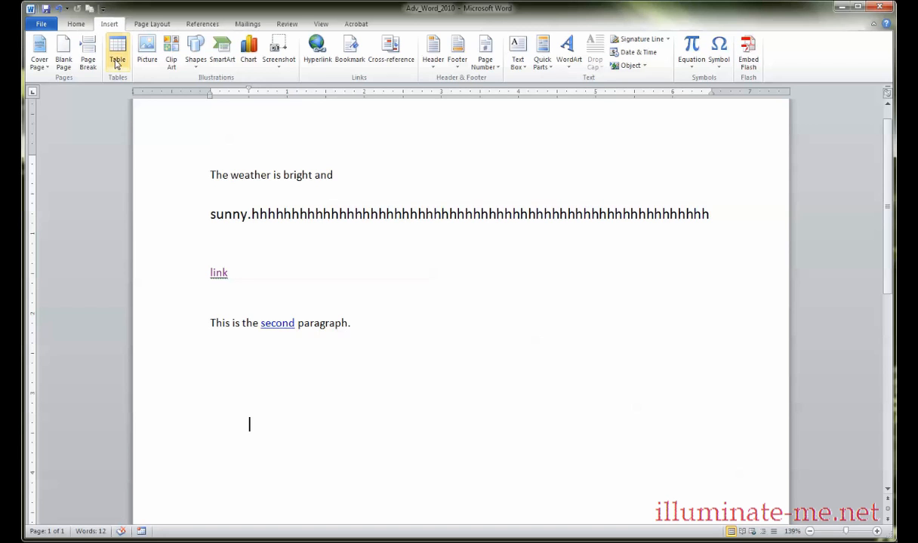
From the top of the document, use Go To in Find and Replace to reach the "bottom_of_pagee" bookmark, and close the dialog.
click(198, 172)
click(349, 178)
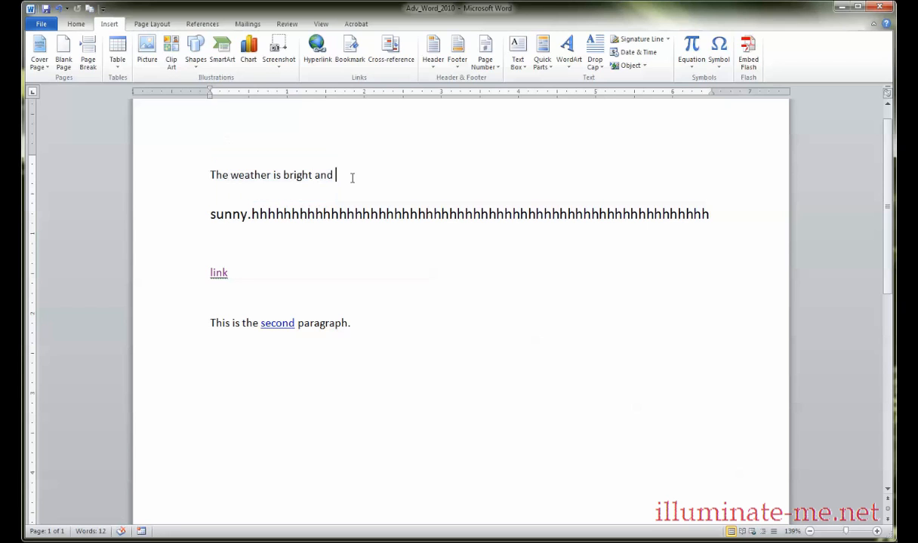
click(76, 23)
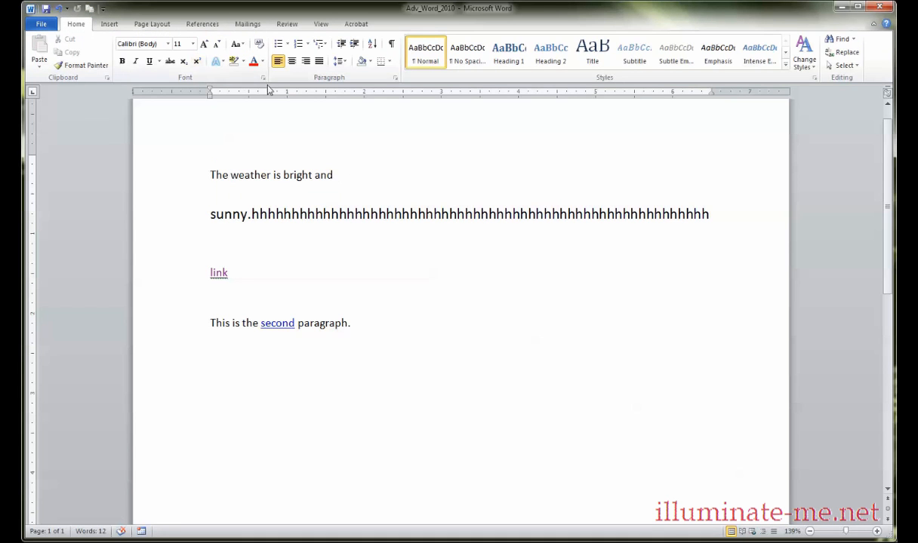
click(844, 53)
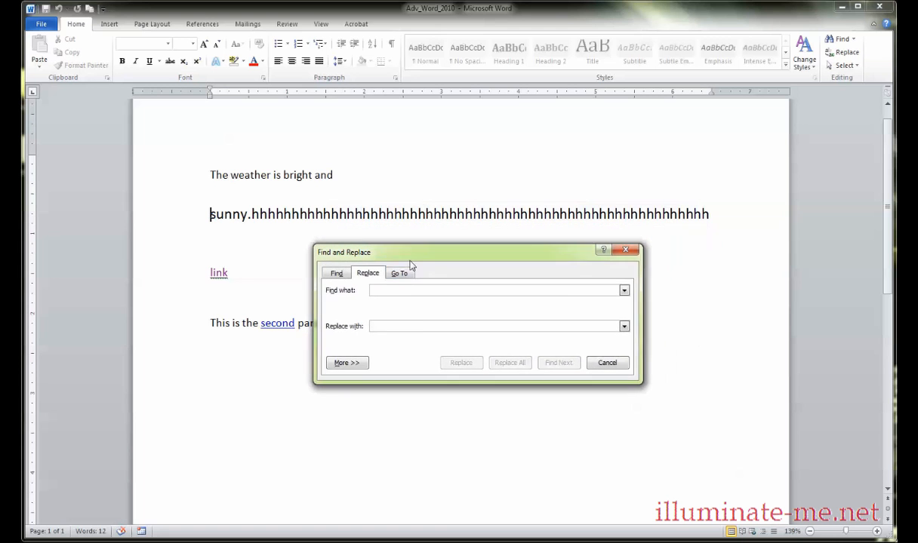
click(400, 273)
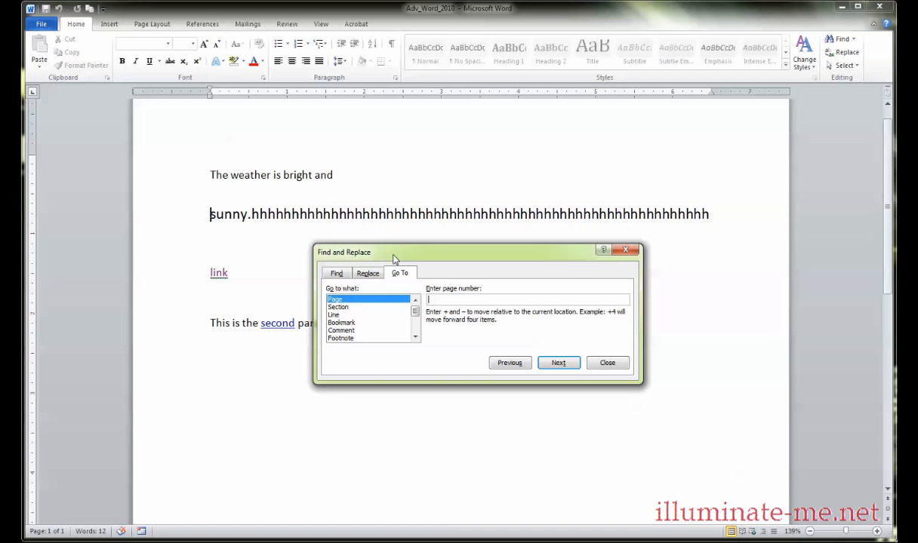
click(350, 323)
key(Up)
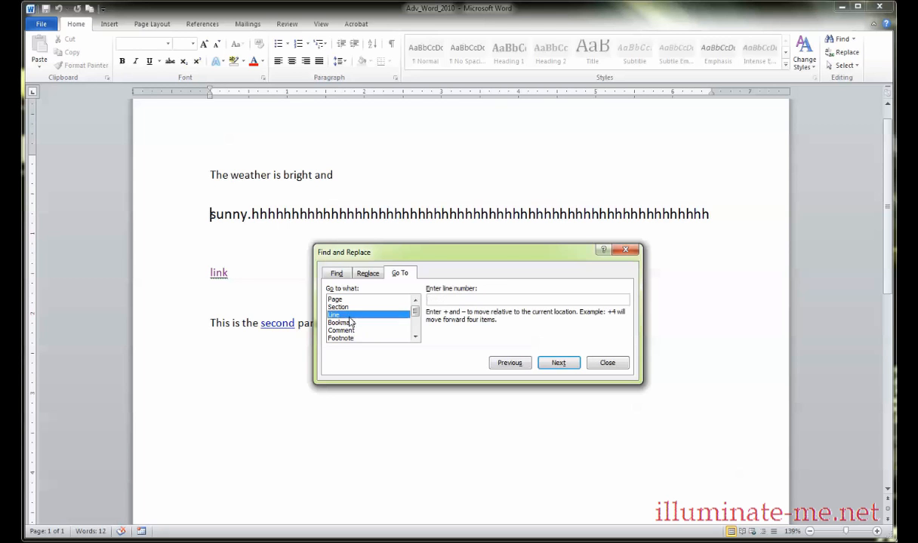
click(350, 324)
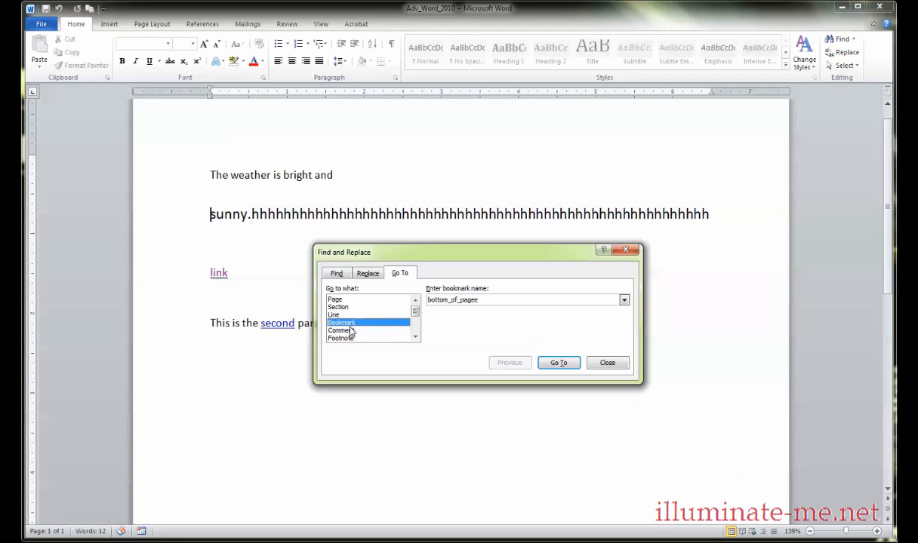
click(624, 300)
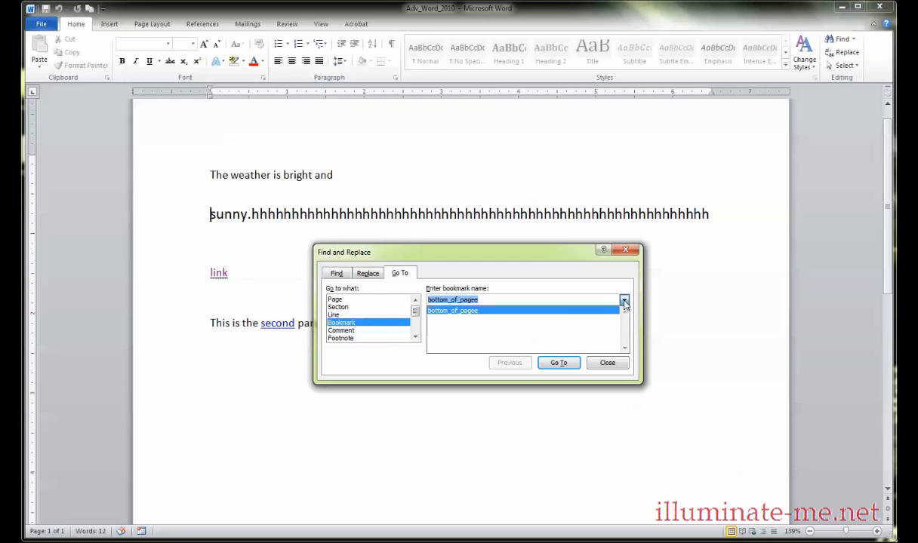
click(454, 312)
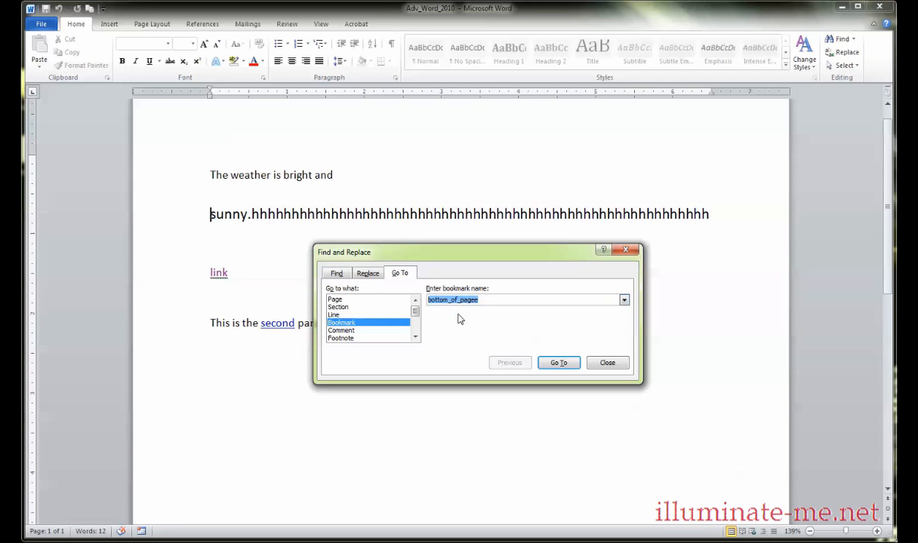
click(560, 365)
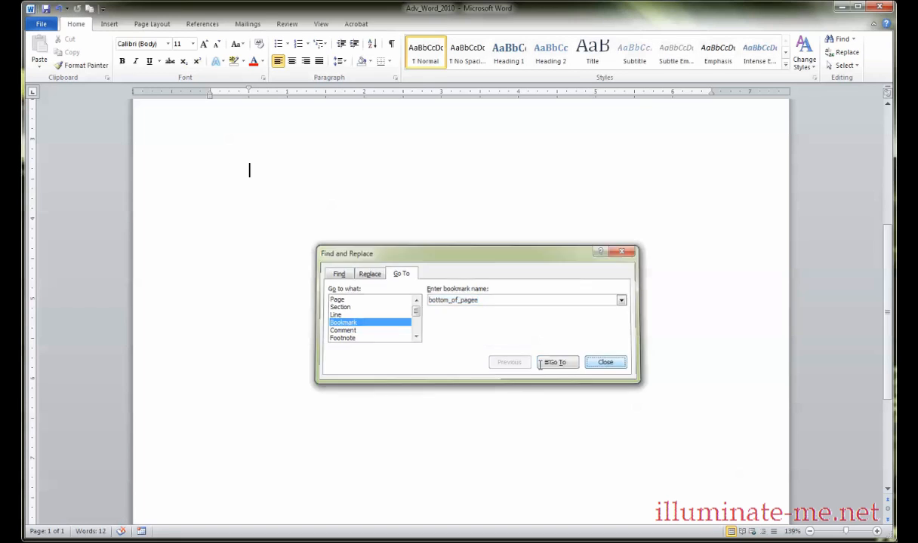
click(607, 362)
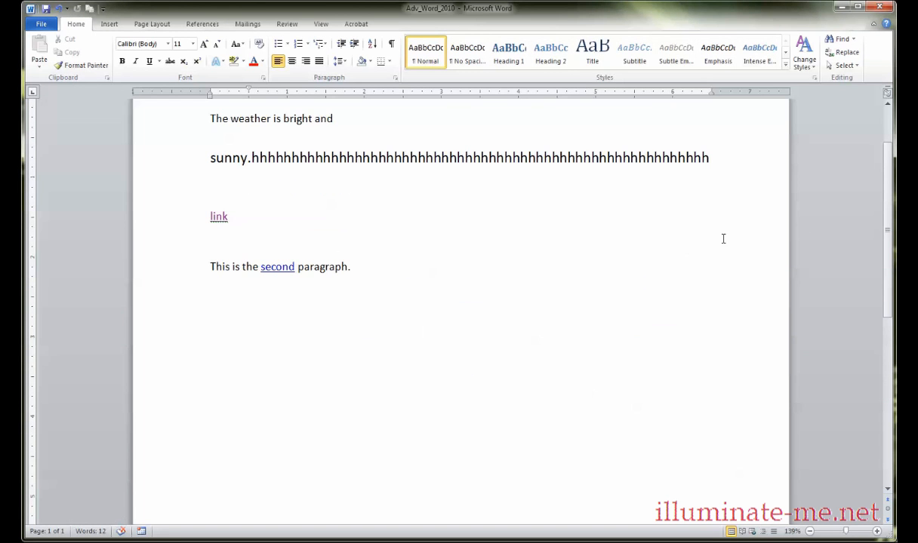
Review the Go To options for Bookmark, Page, Section, Line and Comment in Find and Replace, and close it.
click(851, 55)
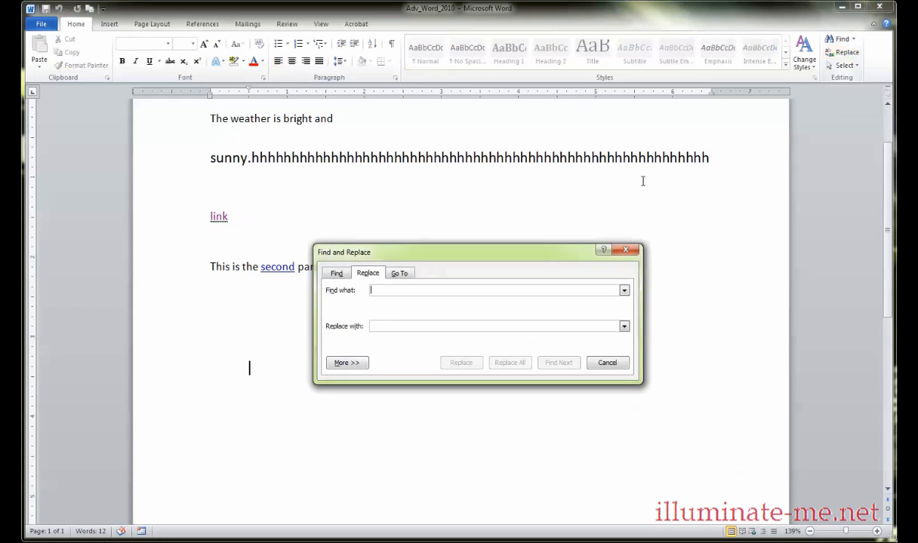
click(400, 272)
drag(432, 252, 450, 235)
click(525, 286)
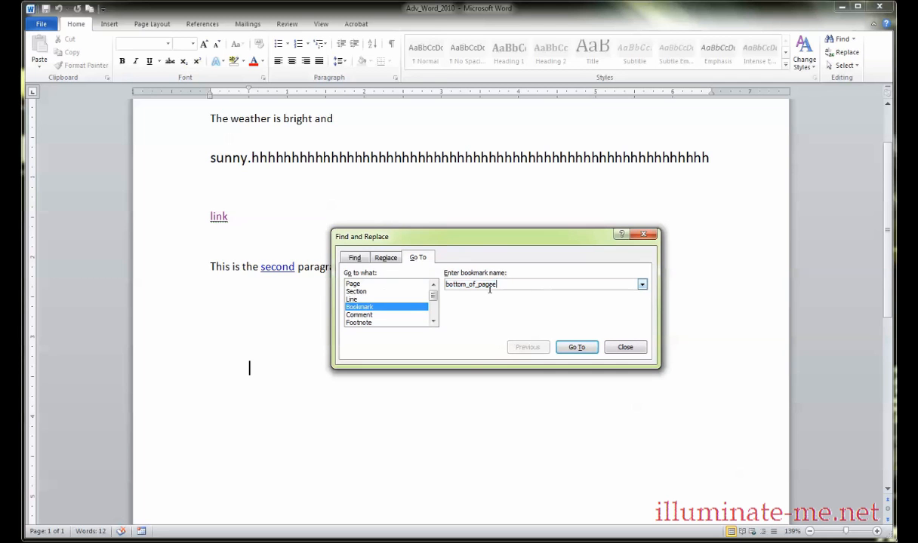
click(358, 284)
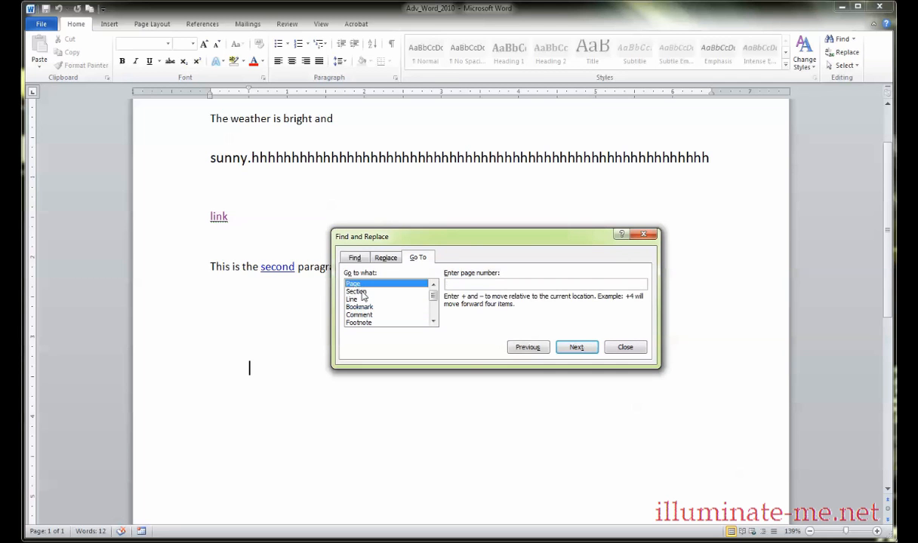
click(360, 293)
click(360, 300)
click(360, 314)
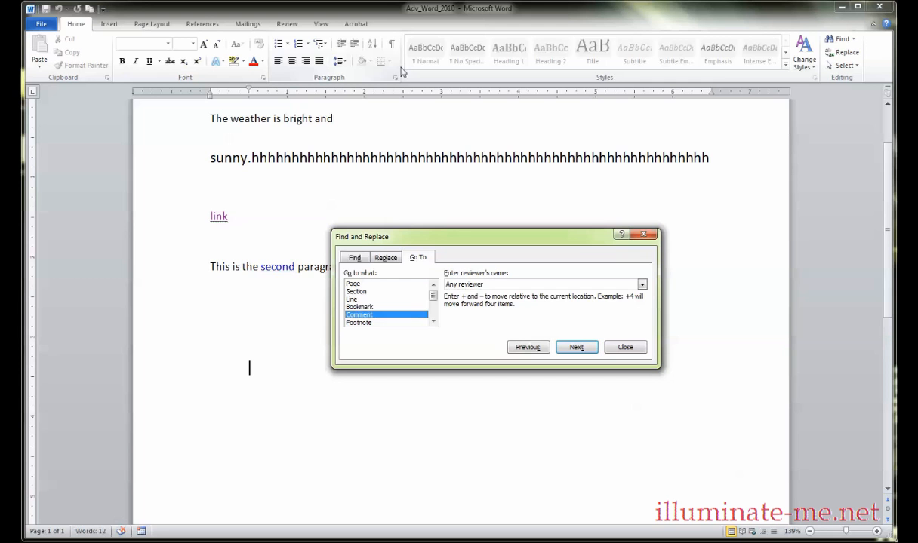
click(625, 347)
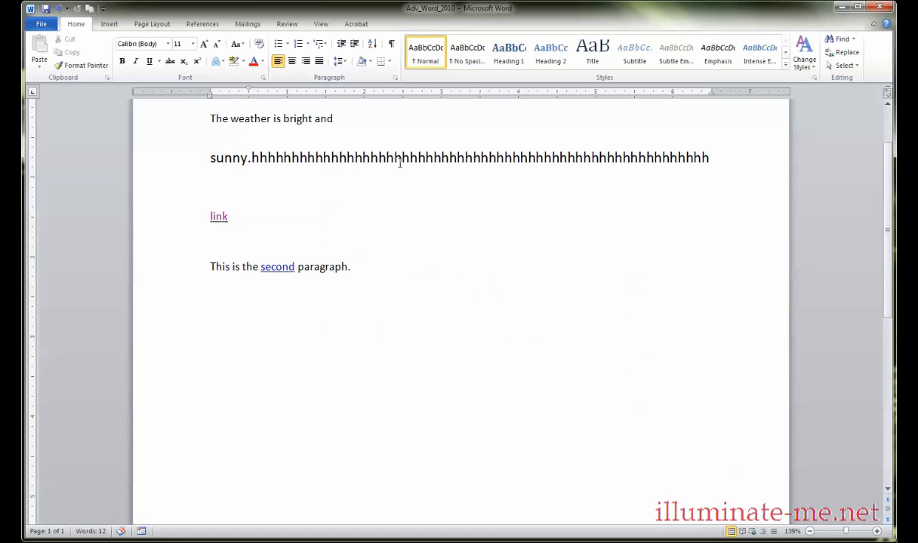
Insert a hyperlink to the "bottom_of_pagee" bookmark in the blank area below the second paragraph, and undo it.
click(109, 23)
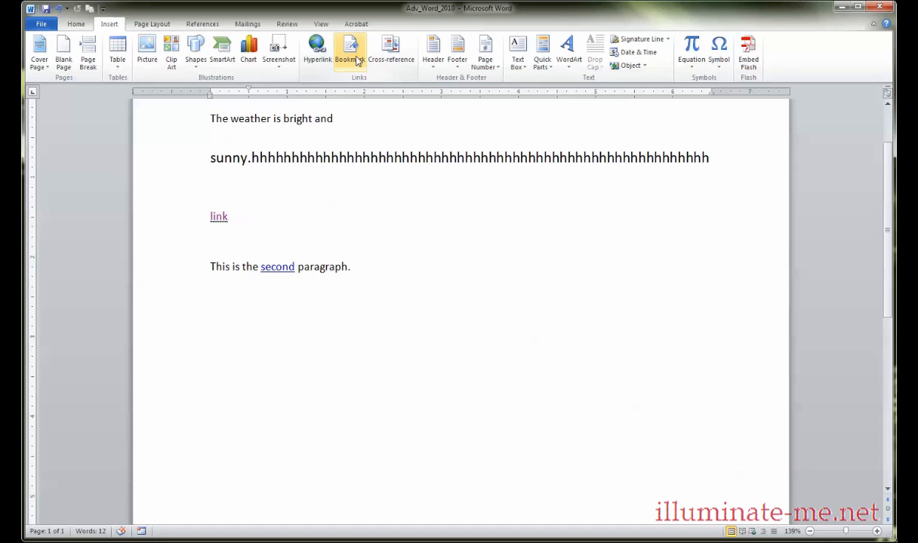
click(357, 60)
click(560, 190)
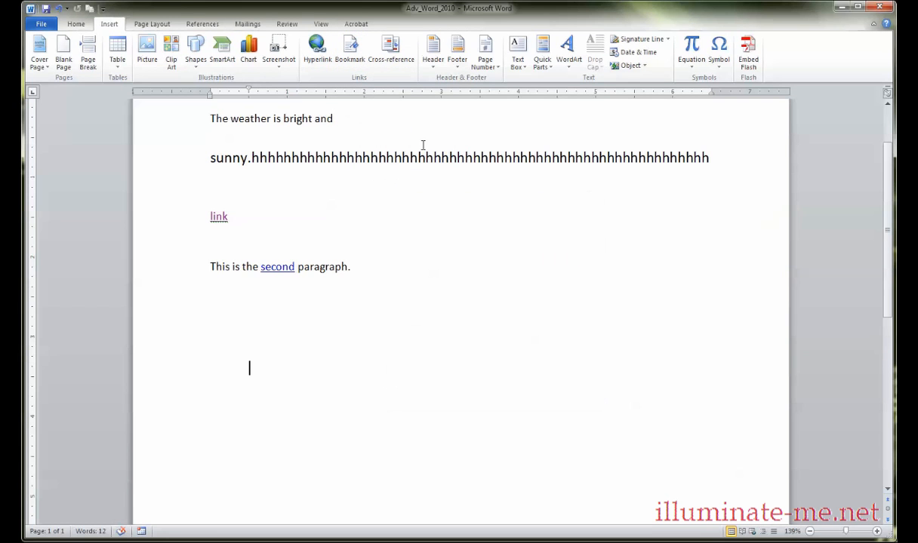
click(317, 49)
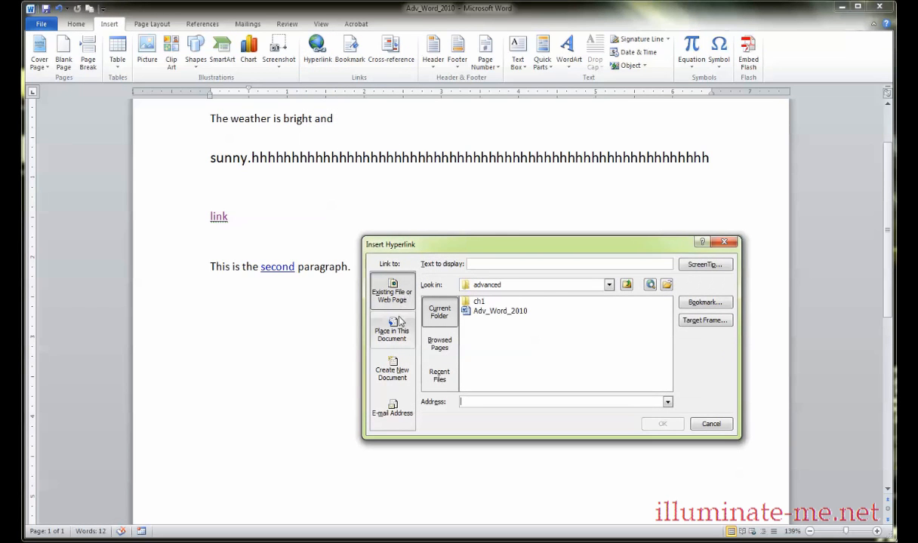
drag(388, 247, 400, 201)
click(413, 285)
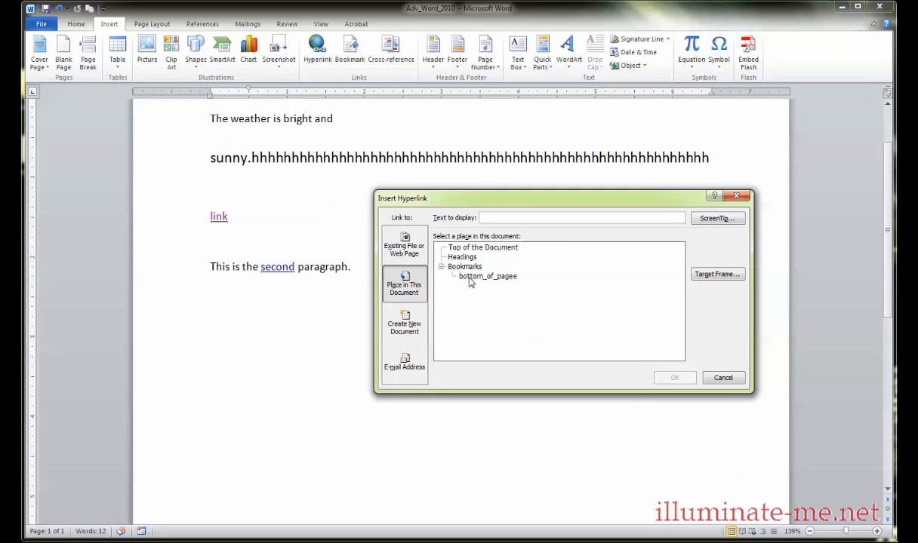
click(469, 278)
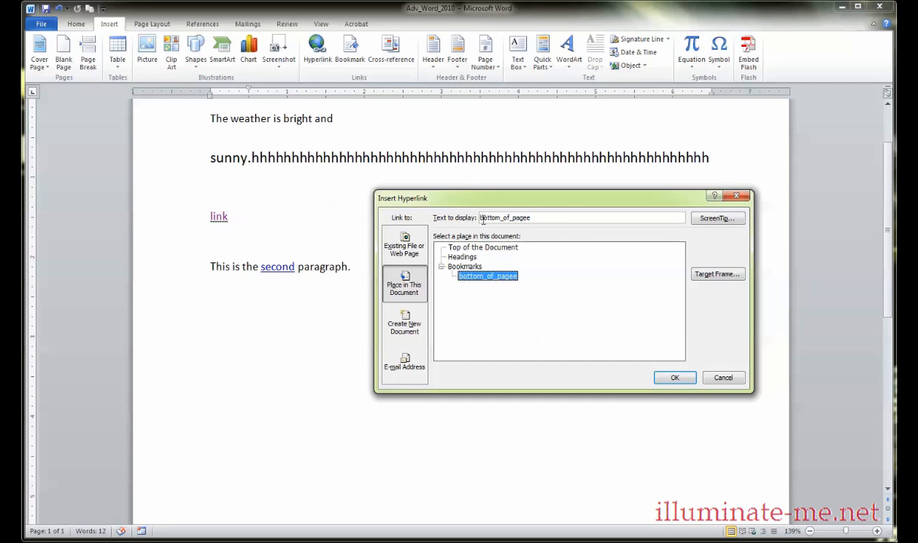
click(673, 377)
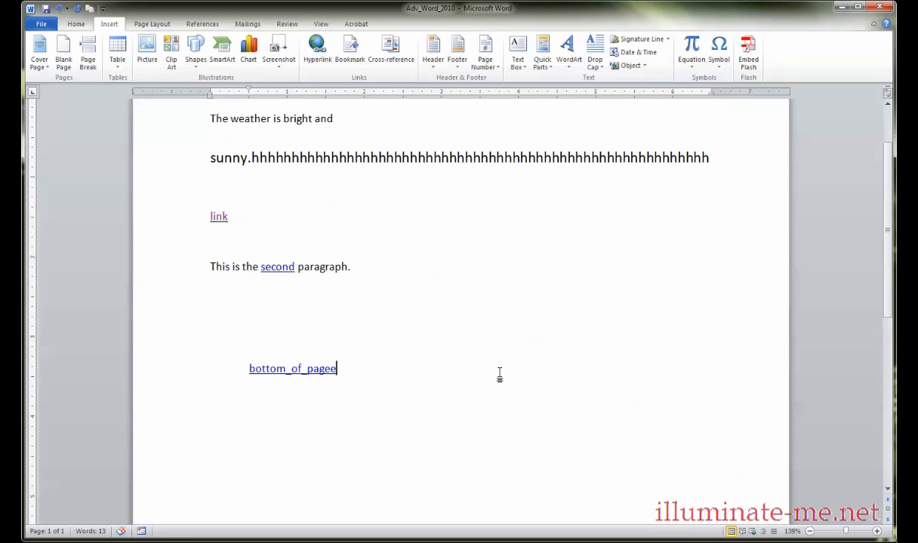
key(ctrl+z)
Insert a hyperlink to the "bottom_of_pagee" bookmark after "The weather is bright and", with "bottom" as the display text.
scroll(453, 338, up, 2)
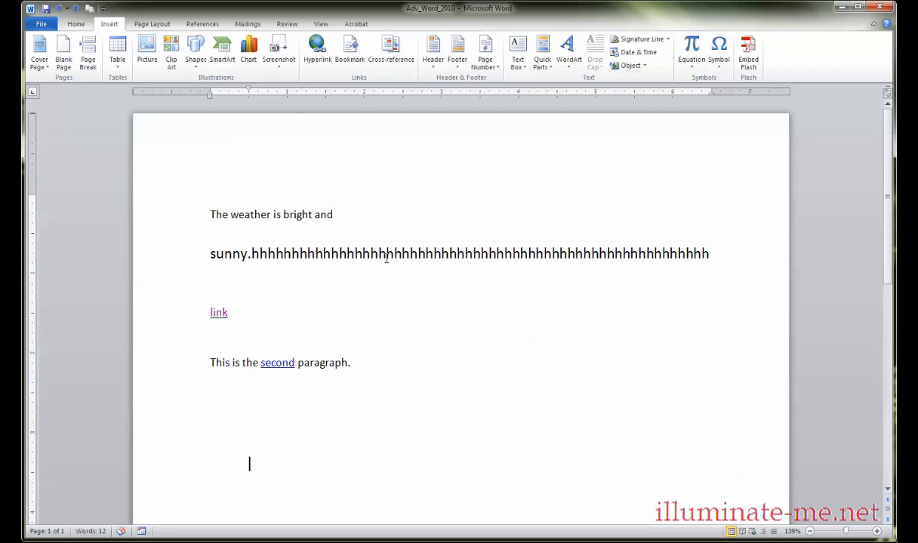
click(294, 200)
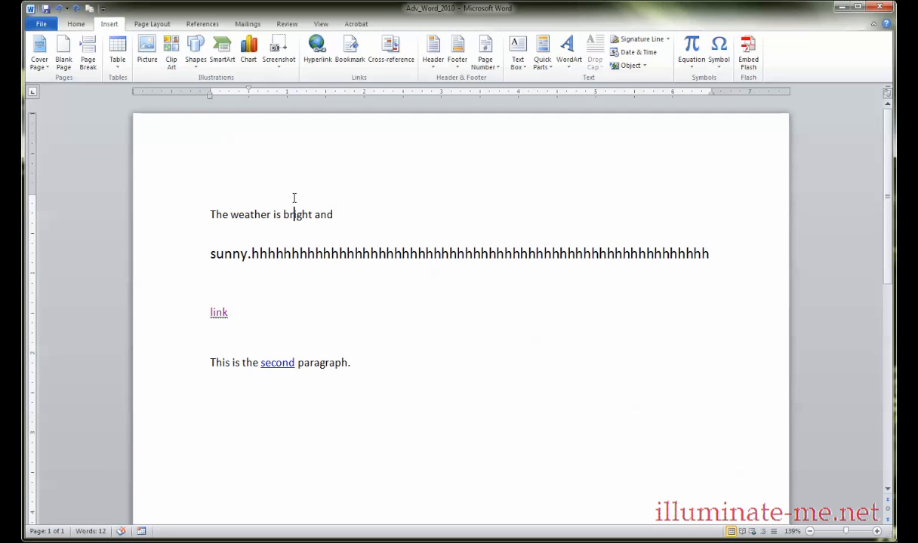
click(354, 205)
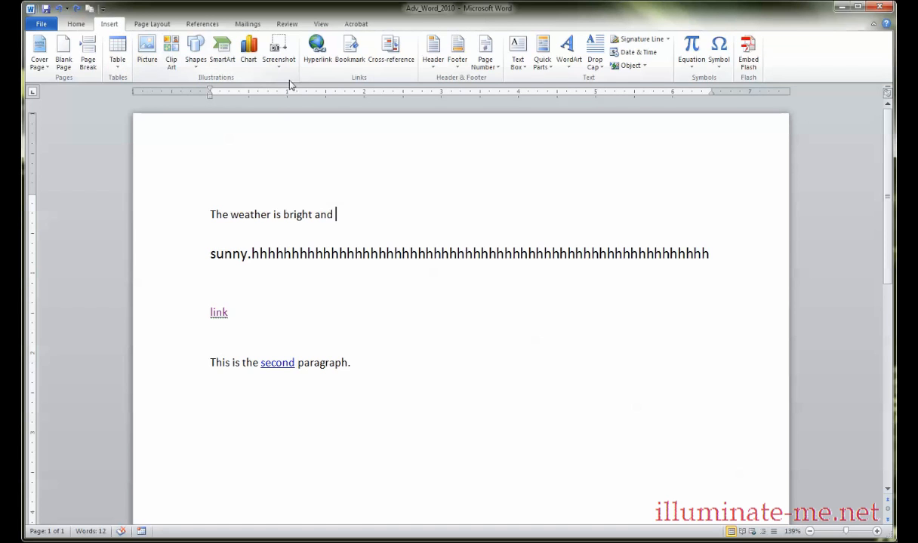
click(317, 53)
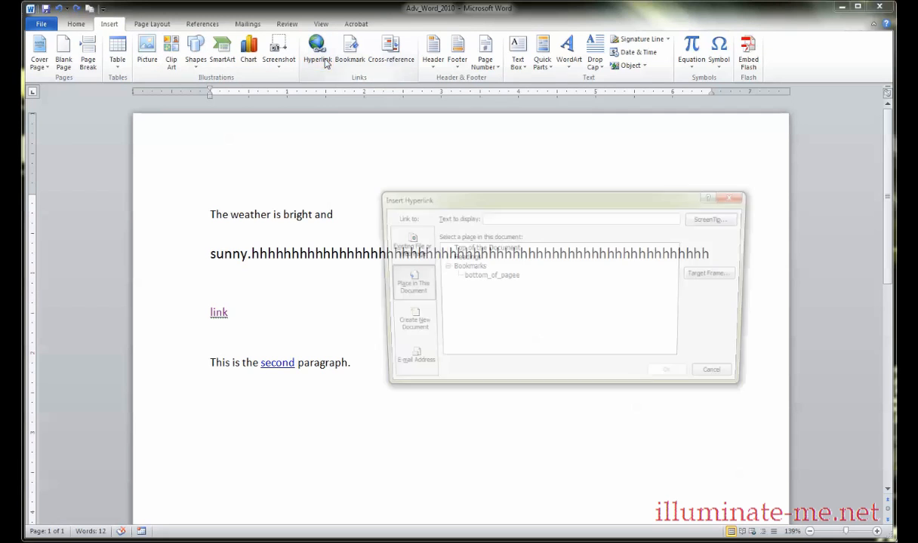
click(486, 278)
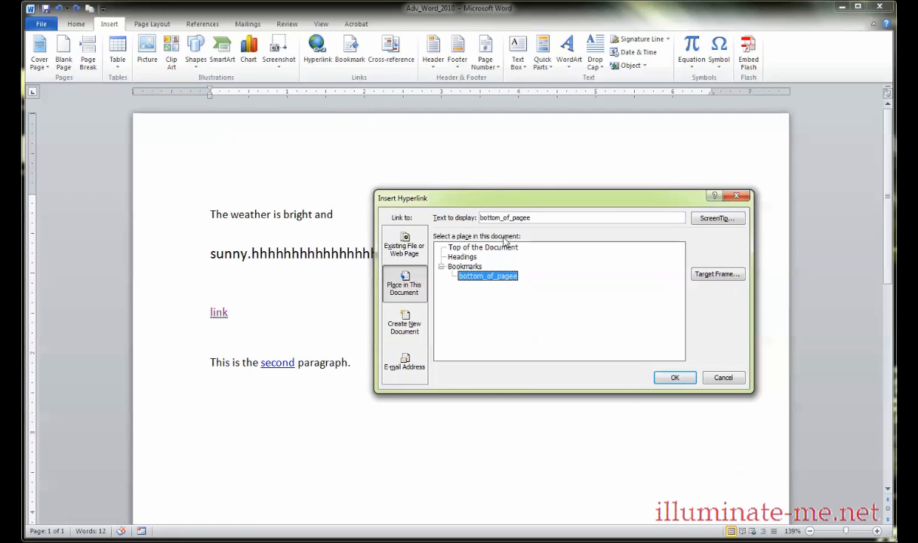
click(541, 219)
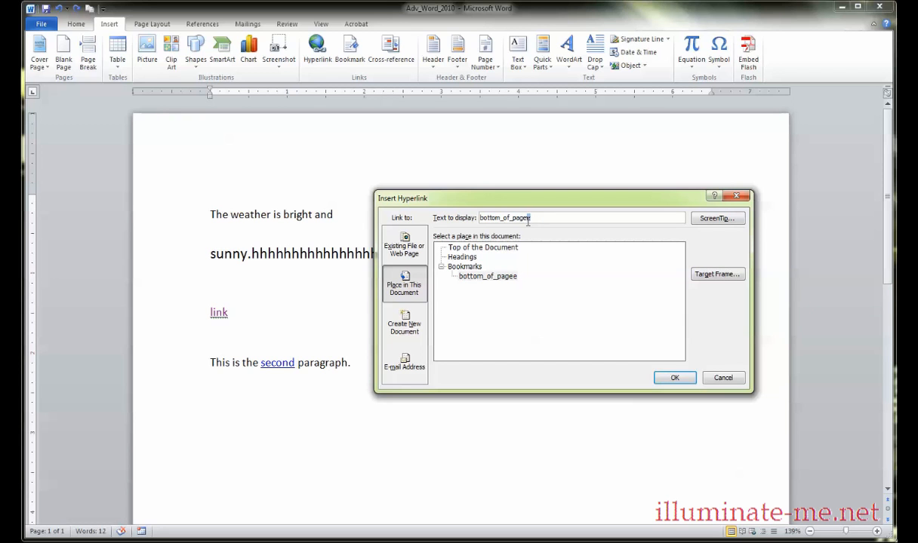
drag(532, 218, 504, 220)
key(BackSpace)
click(672, 378)
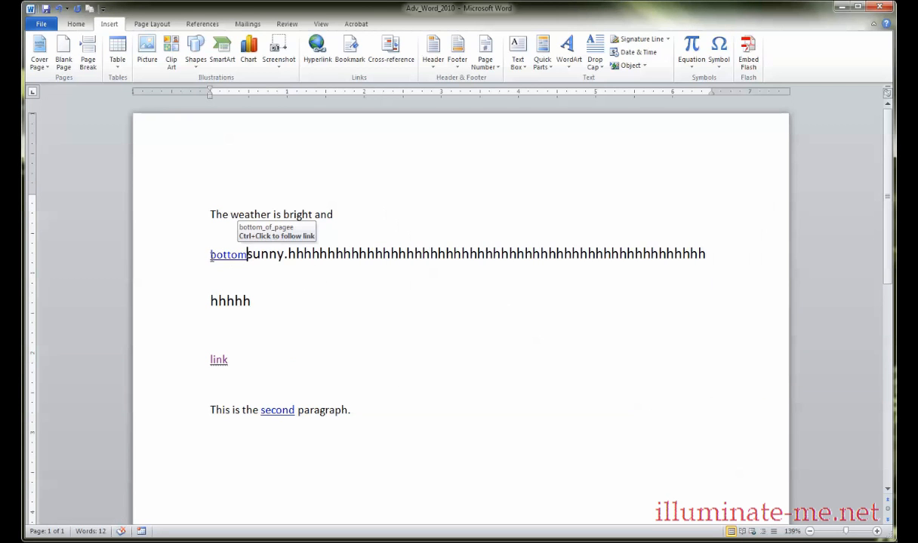
Put the "bottom" hyperlink on its own line, with the "sunny." text starting a new paragraph below it.
click(212, 257)
key(BackSpace)
key(Return)
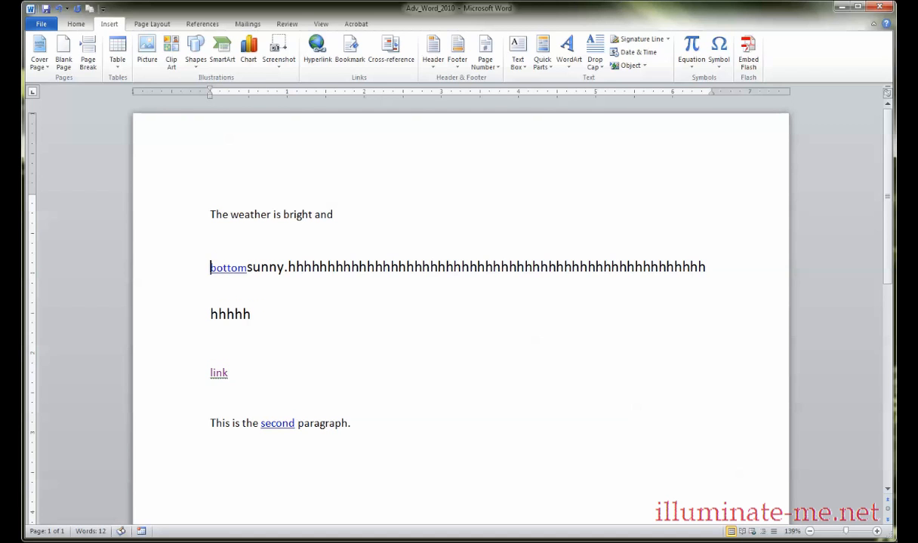
click(245, 261)
key(Return)
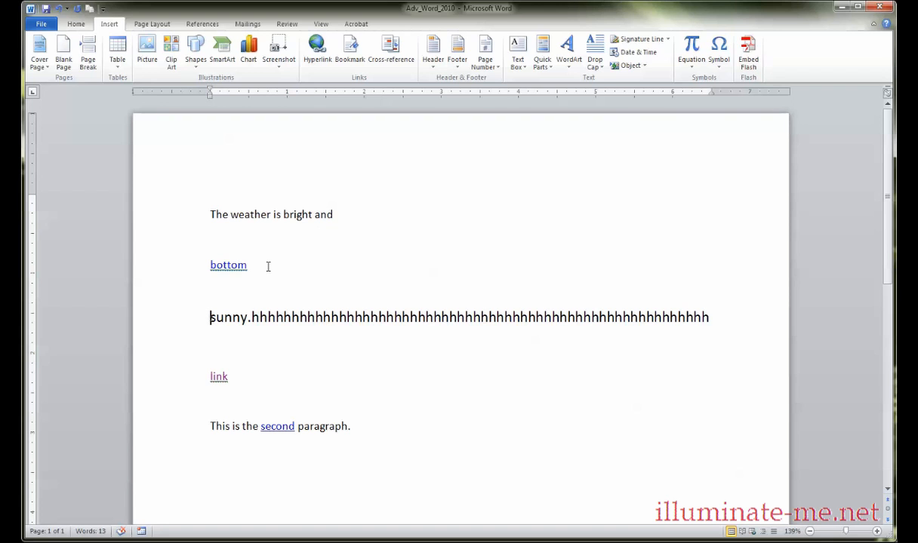
Follow the "bottom" hyperlink to its bookmark, and return to the text at the start of the document.
ctrl+click(228, 266)
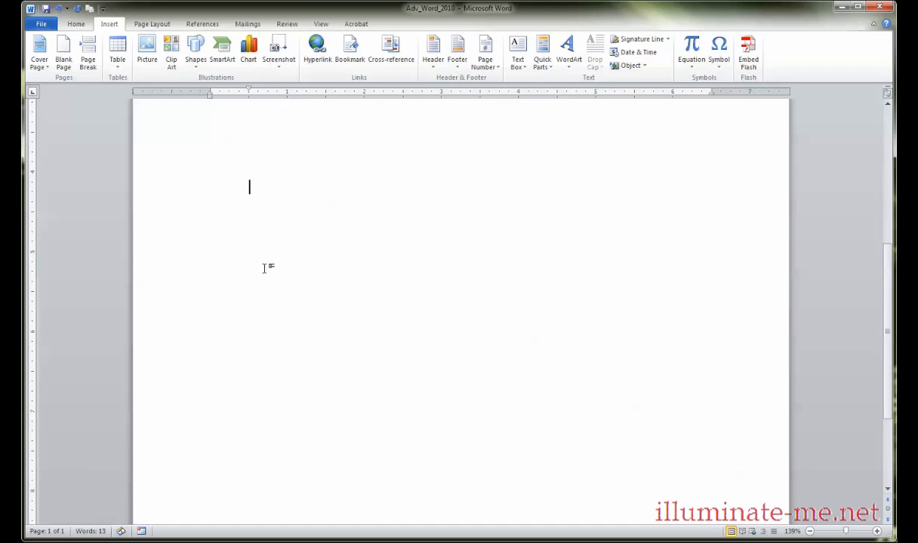
scroll(309, 279, up, 5)
scroll(275, 308, down, 2)
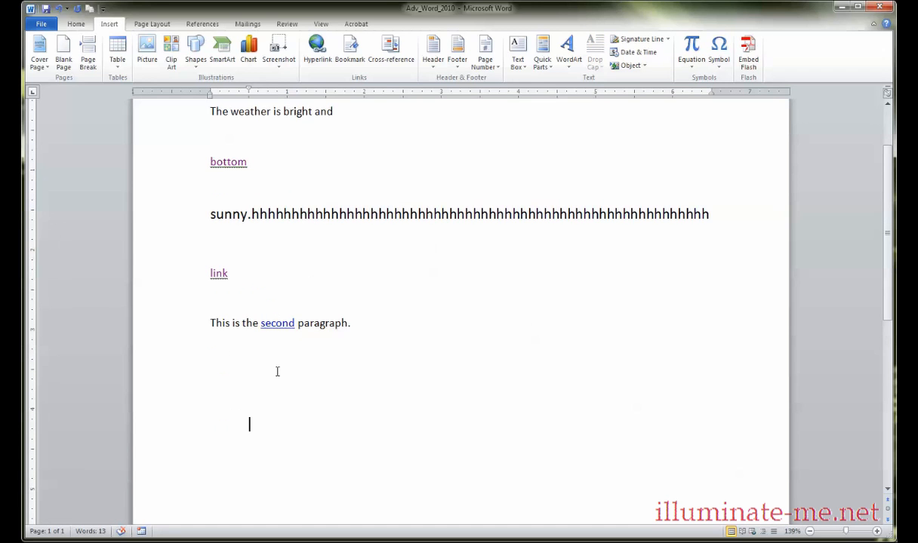
click(231, 269)
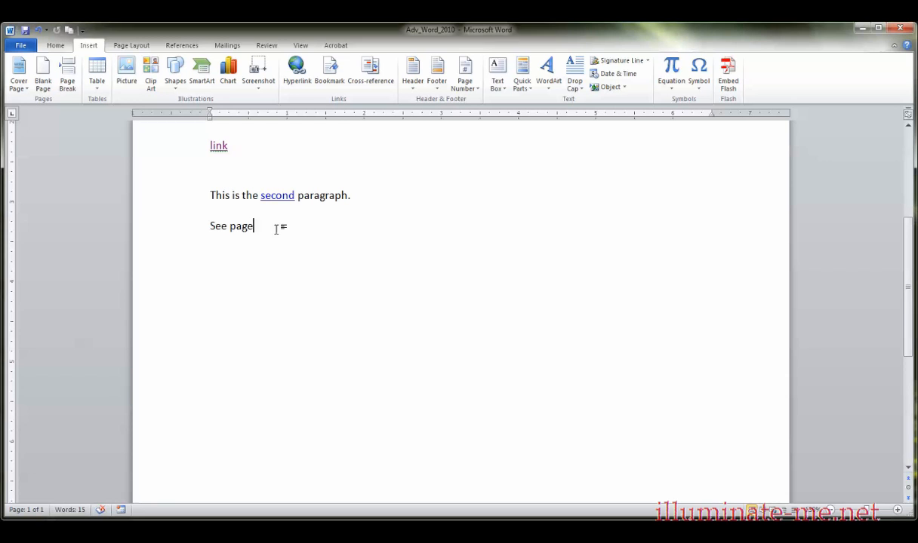
Replace the "See page" line below the second paragraph with "See page 16".
drag(276, 229, 211, 230)
key(Delete)
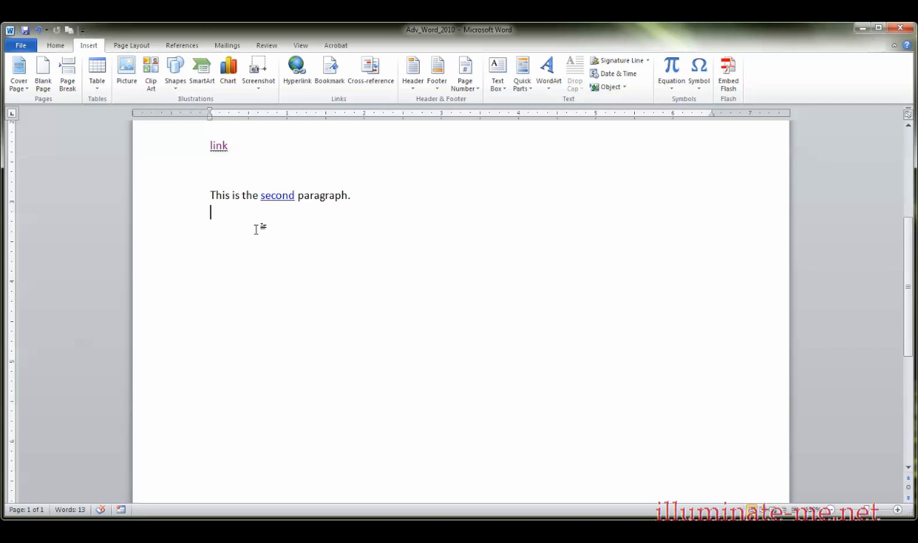
text(See page 16)
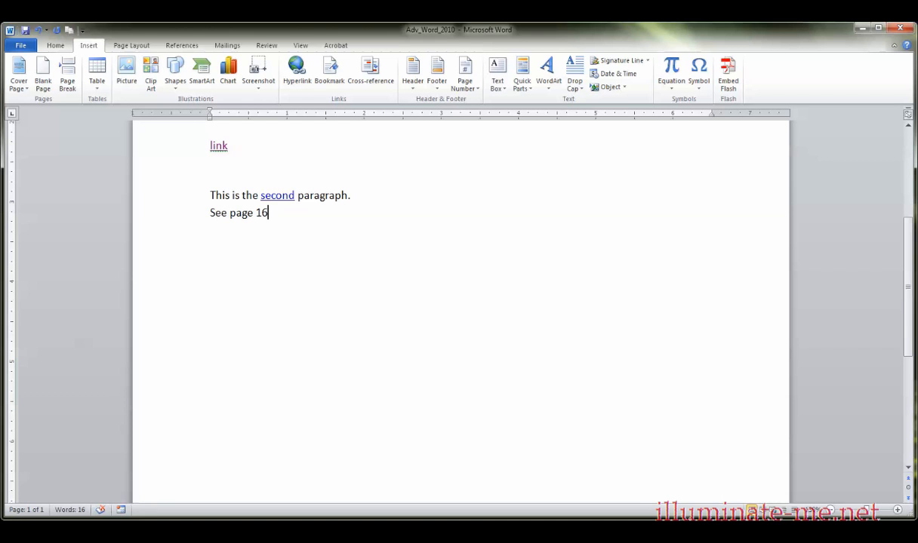
Turn the "See page 16" line into a hyperlink to the "bottom_of_pagee" bookmark in this document.
click(185, 213)
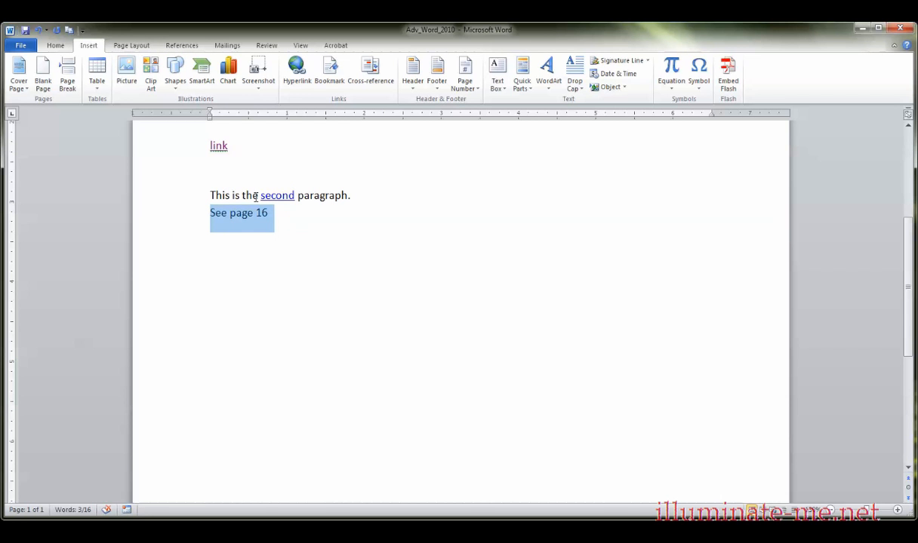
click(281, 78)
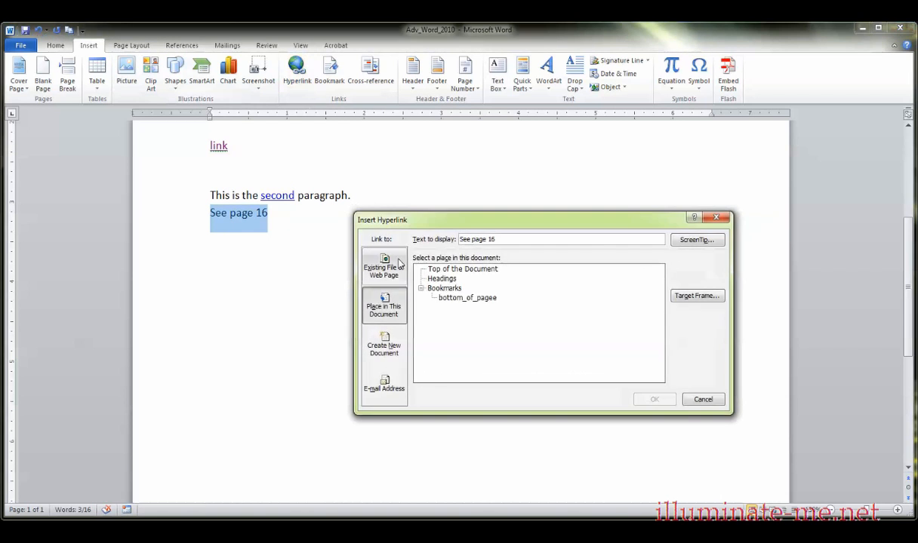
click(391, 275)
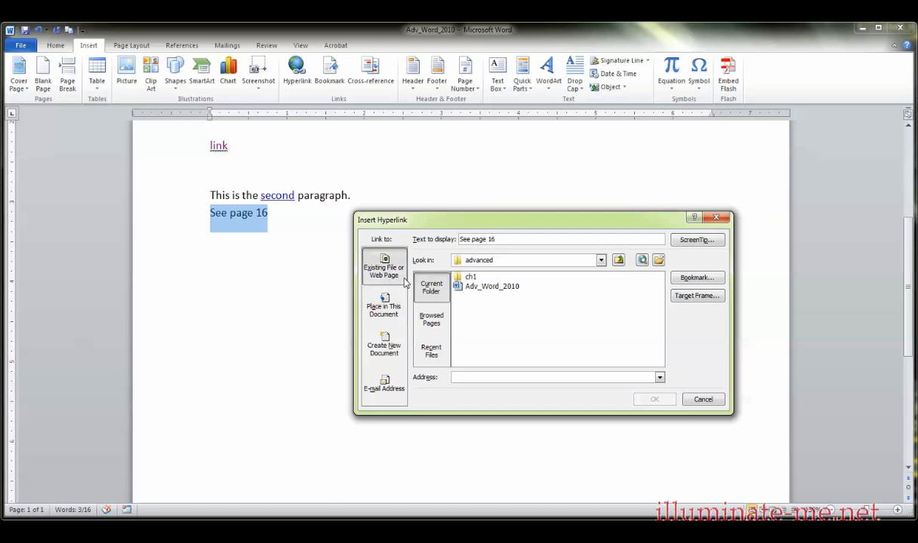
click(383, 305)
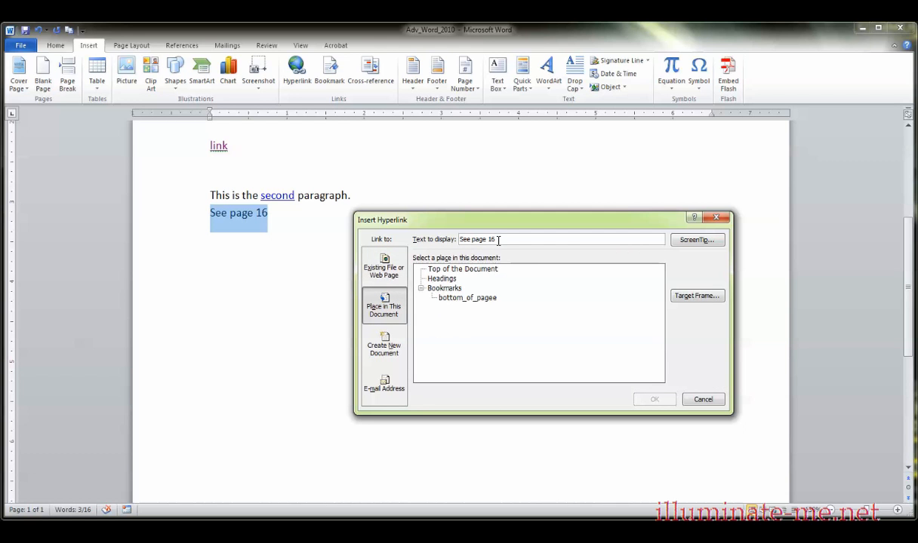
click(462, 298)
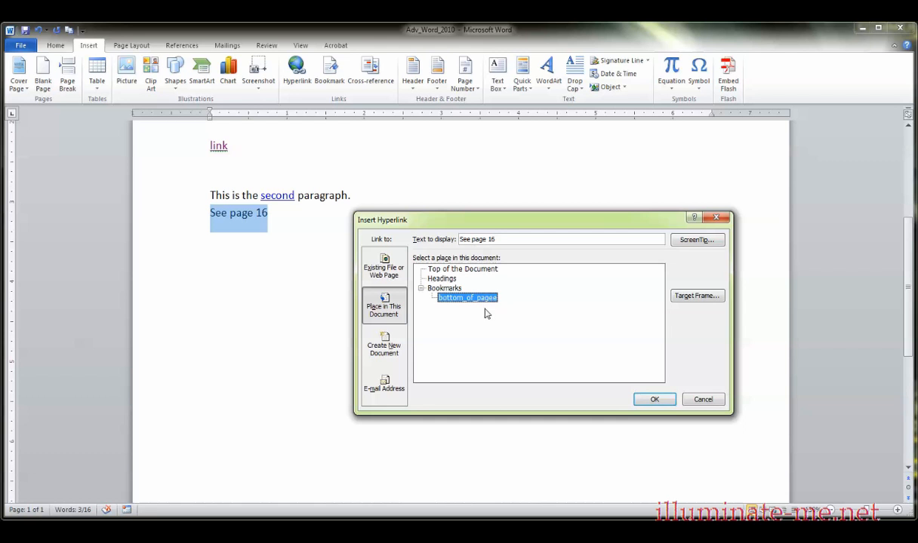
click(653, 403)
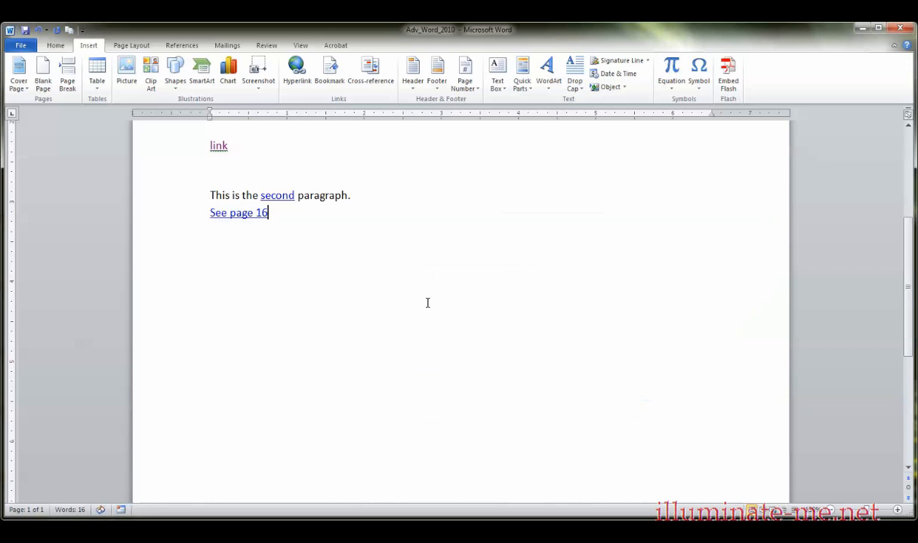
Review the Heading, Bookmark and Endnote reference types in the Cross-reference dialog, ending on Bookmark.
click(274, 216)
click(370, 89)
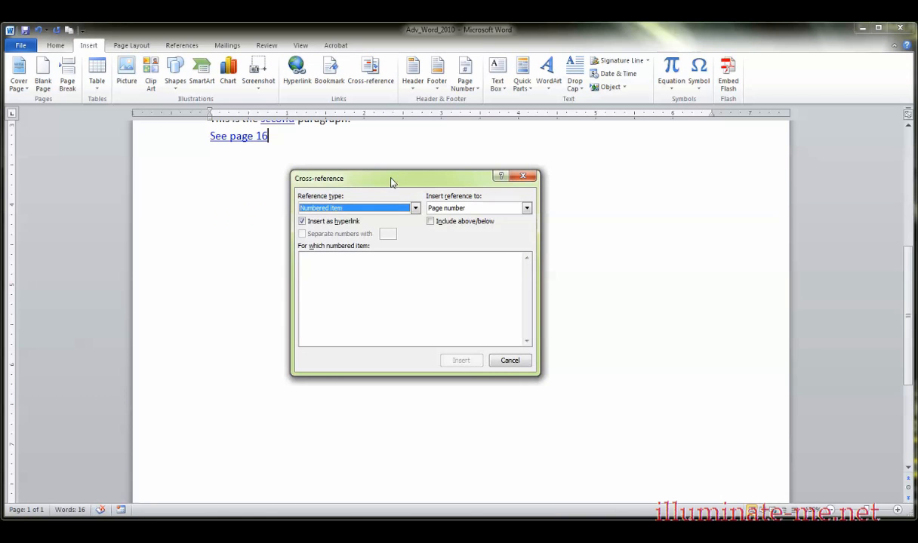
drag(393, 183, 464, 220)
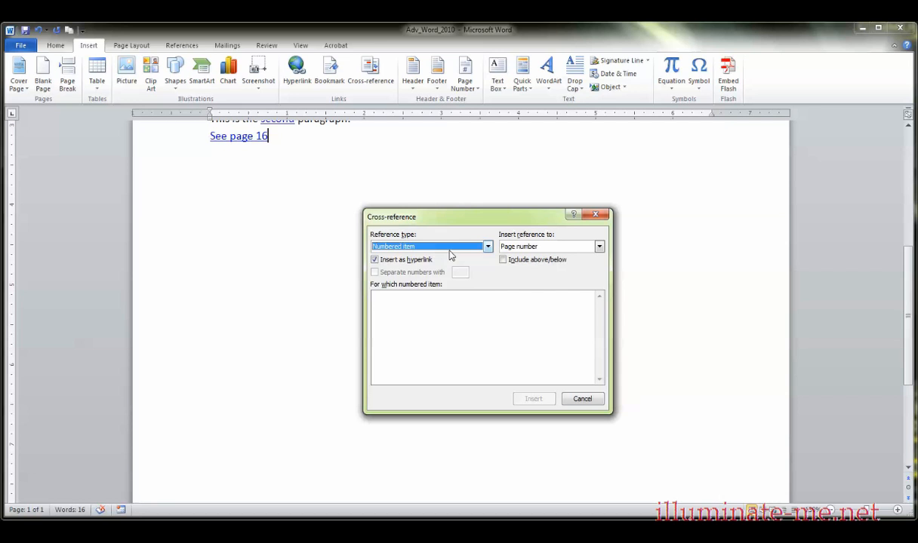
click(442, 246)
click(441, 272)
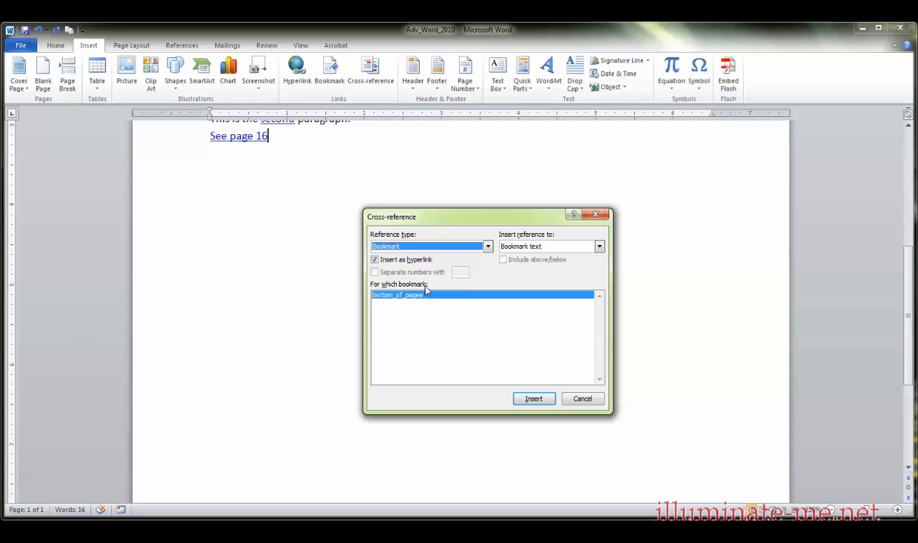
click(487, 247)
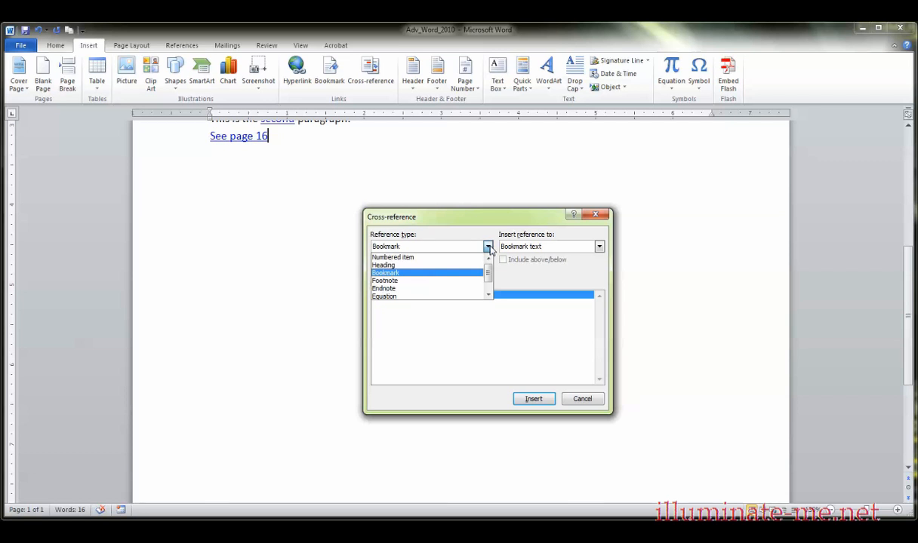
click(392, 264)
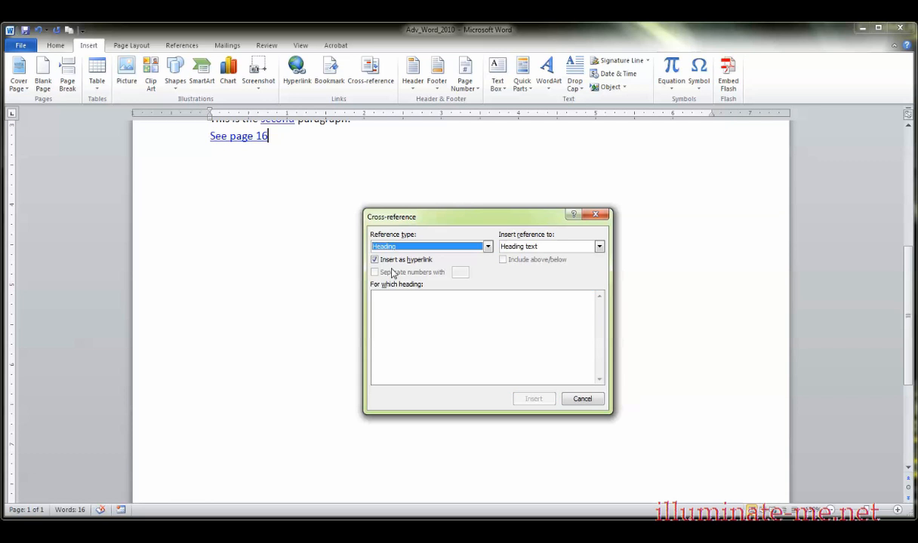
click(389, 246)
click(391, 272)
click(394, 246)
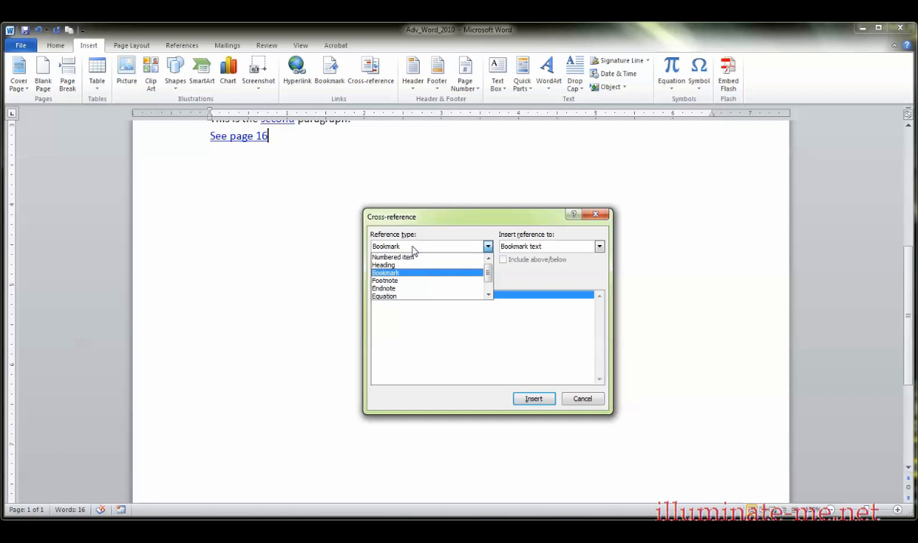
click(393, 242)
click(394, 241)
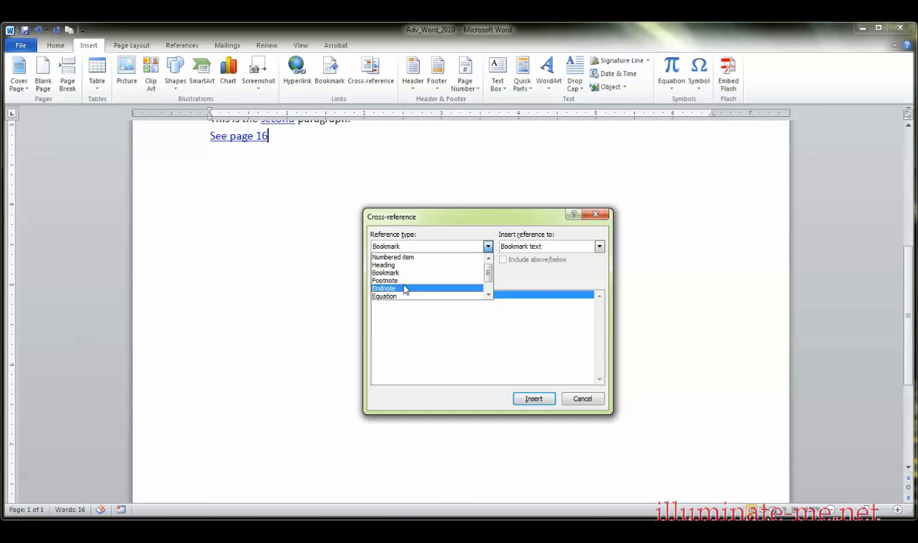
click(403, 288)
click(408, 246)
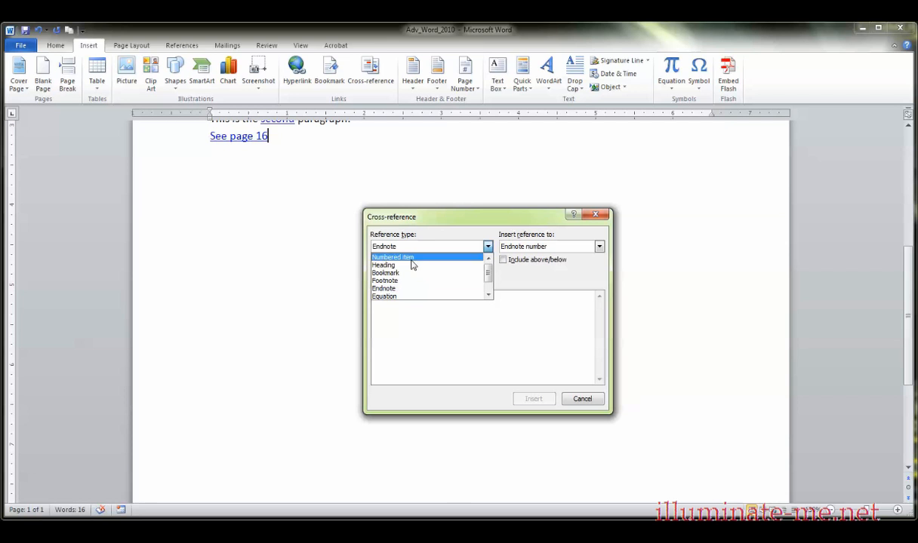
click(412, 273)
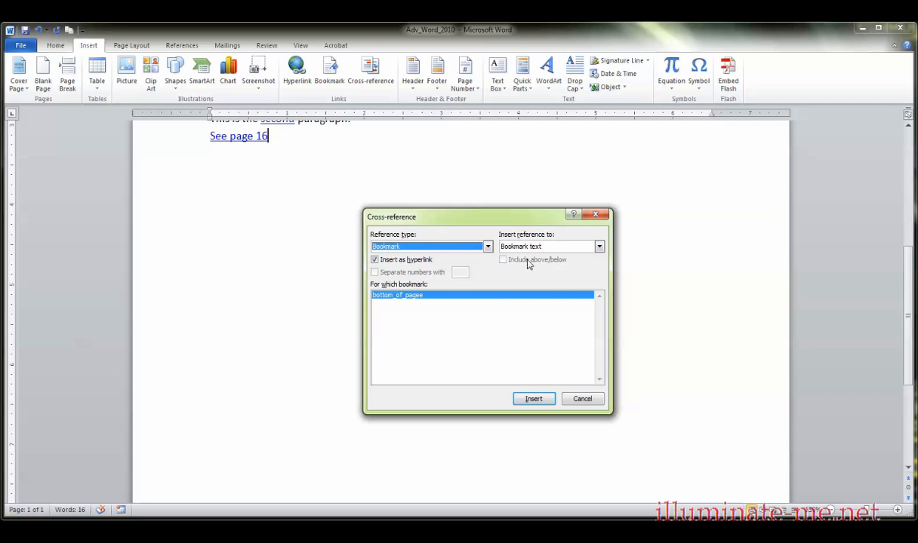
Examine what a bookmark cross-reference can insert, including Above/below, and cancel the dialog without inserting anything.
click(598, 247)
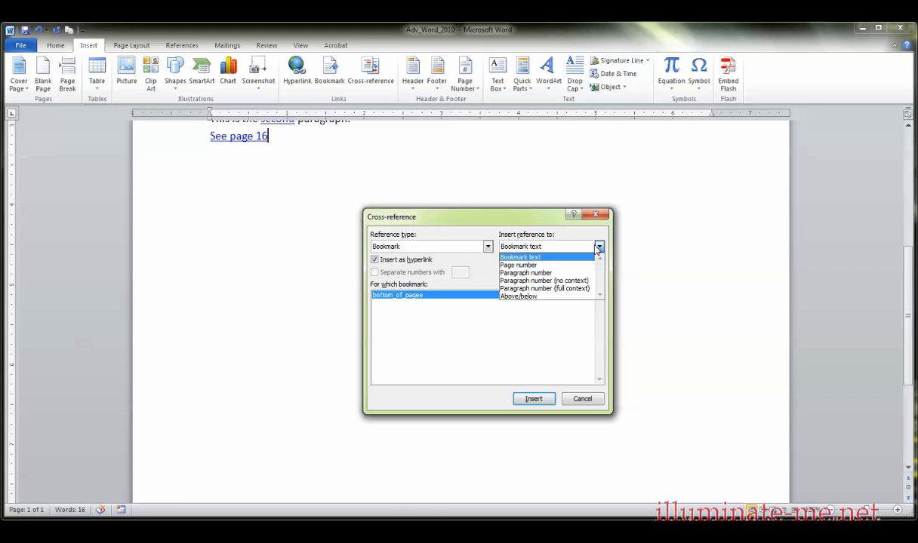
click(542, 296)
click(582, 399)
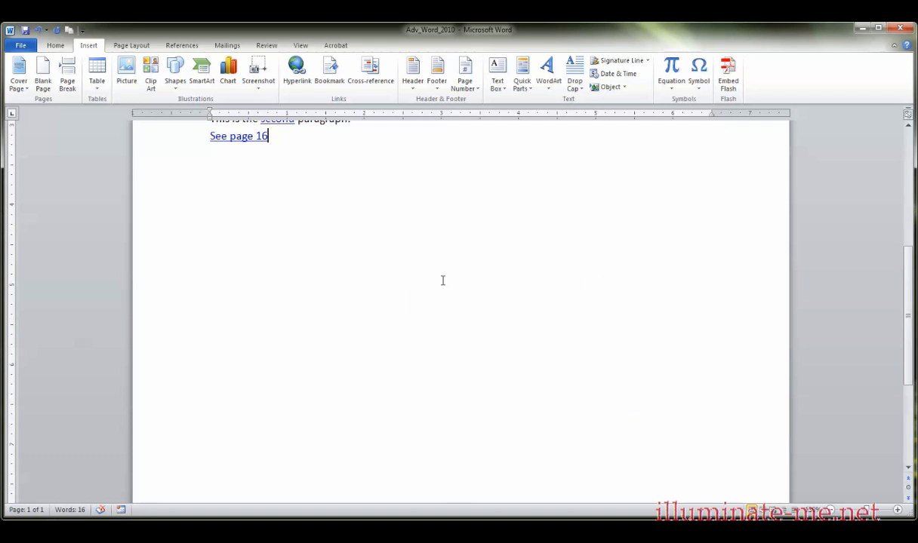
Add a "Chapter 1" line below "See page 16" and apply the Heading 1 style to it.
scroll(442, 280, up, 5)
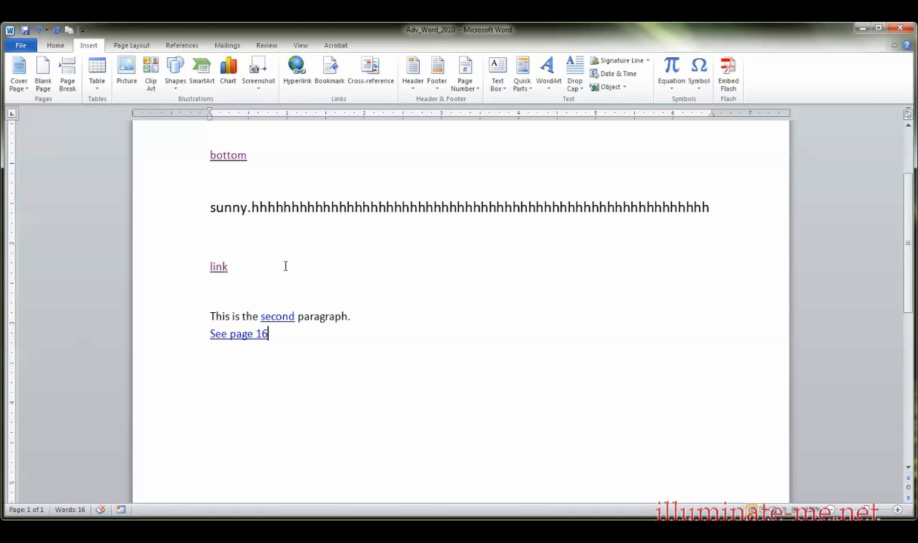
click(64, 44)
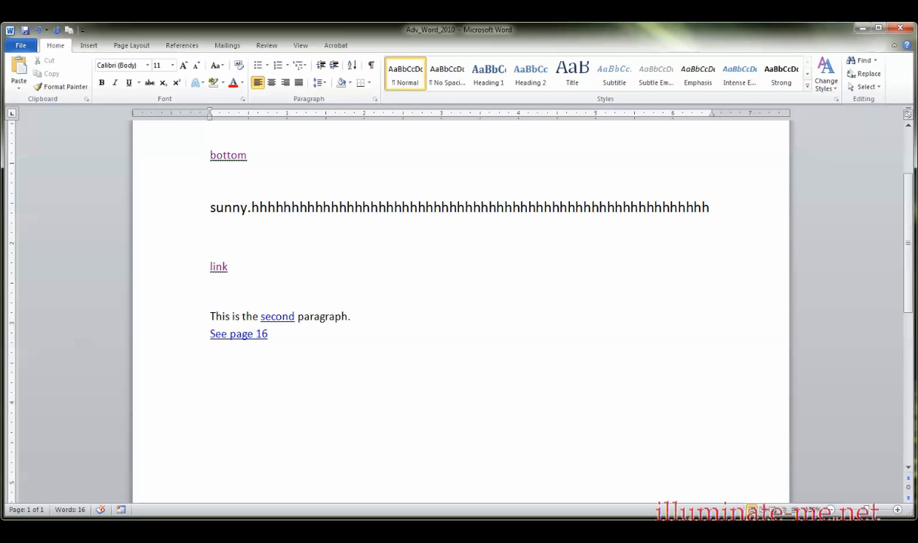
key(Return)
text(Chapter 1)
click(198, 357)
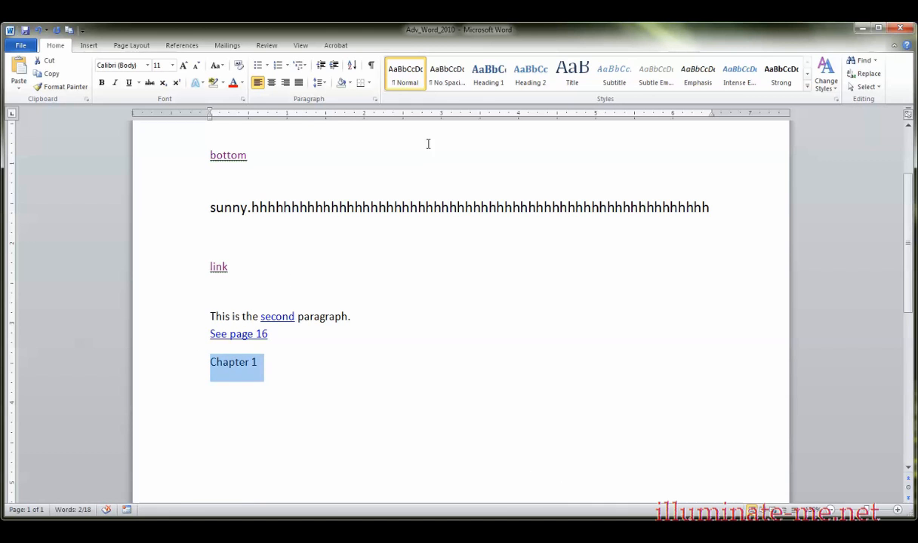
click(486, 84)
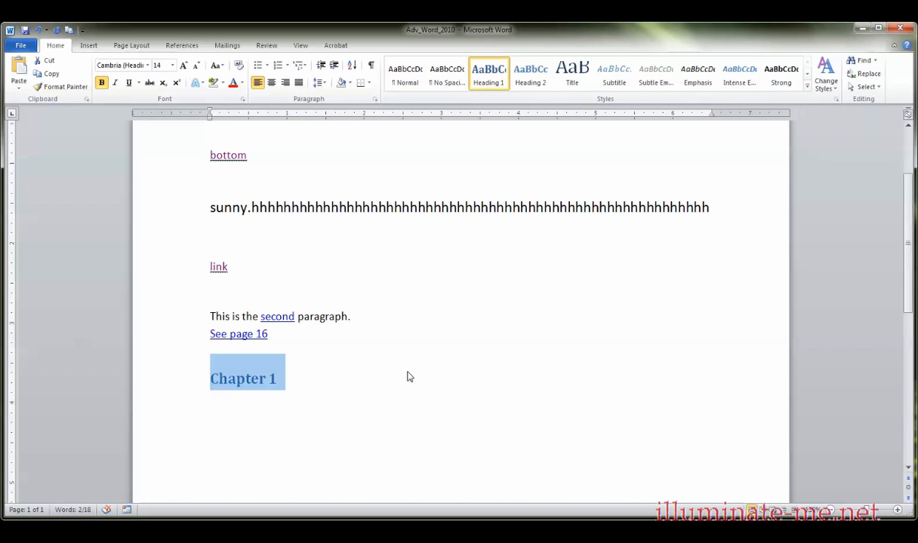
click(309, 387)
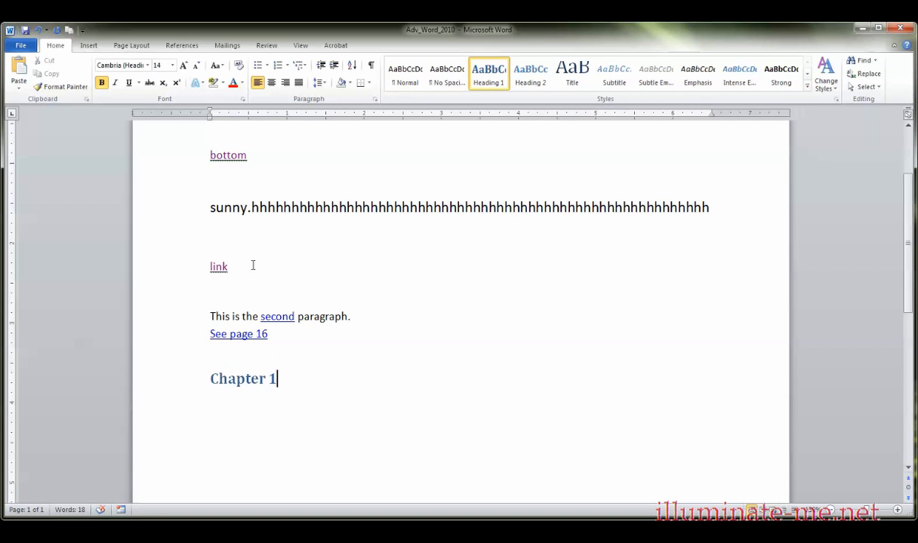
Open the page header above "The weather is bright and" for editing.
scroll(264, 261, up, 1)
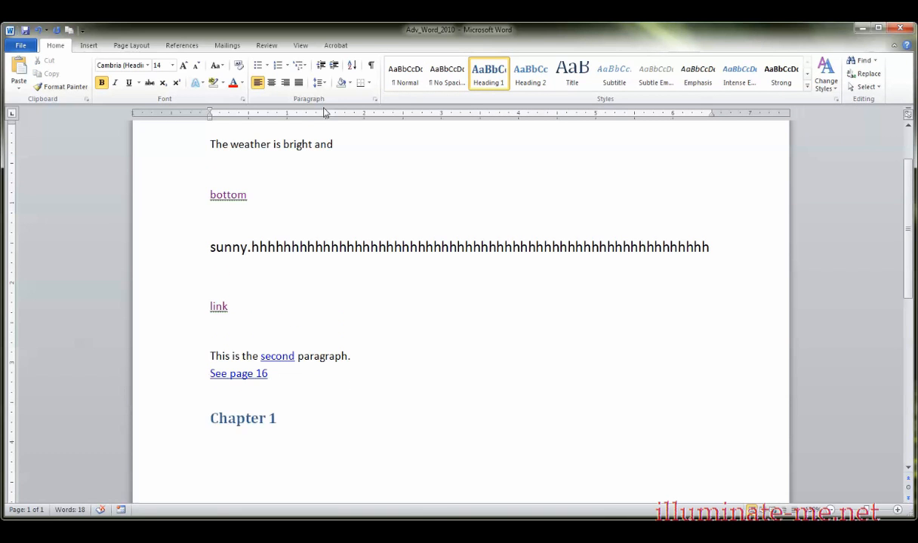
click(300, 45)
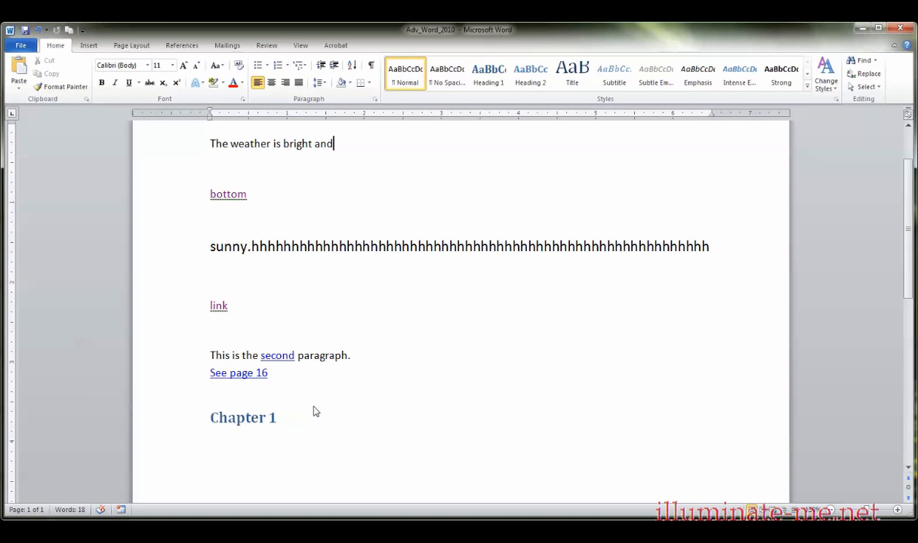
scroll(315, 411, up, 2)
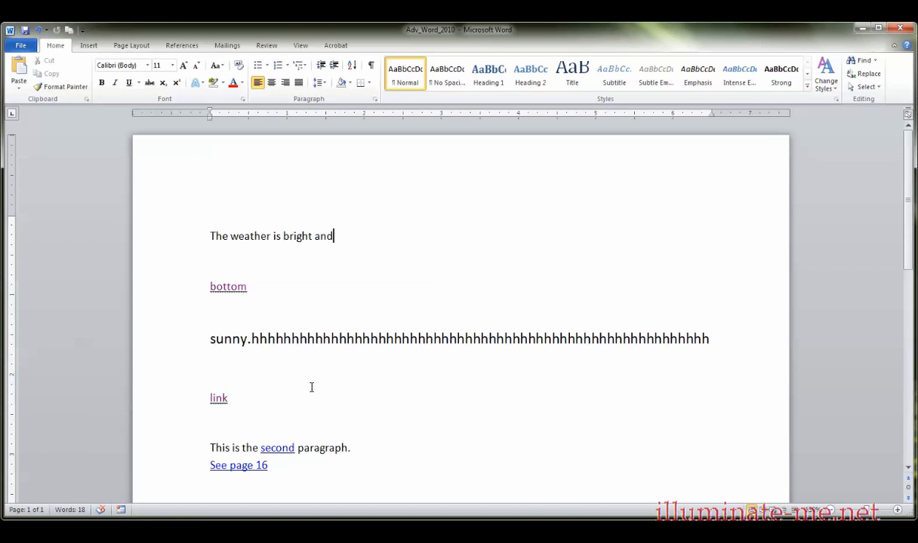
double_click(339, 150)
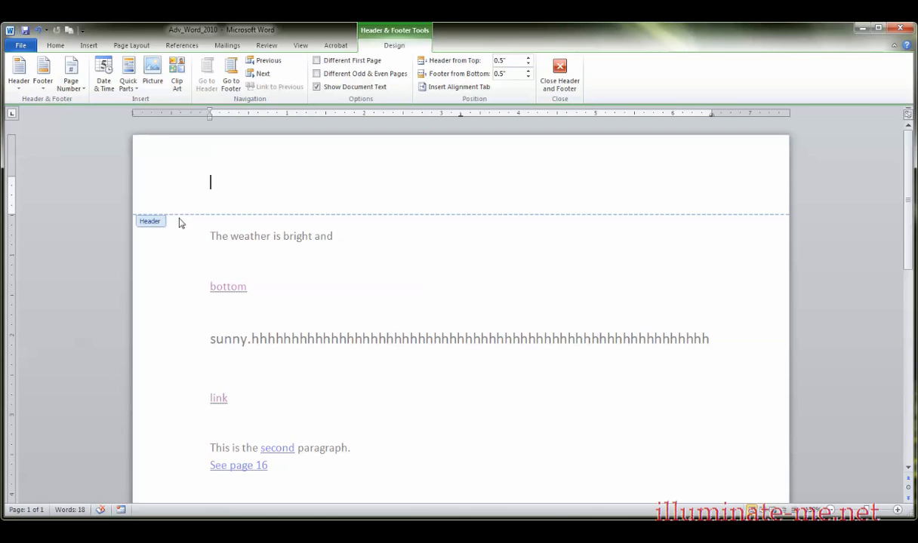
scroll(273, 189, down, 3)
scroll(274, 195, up, 1)
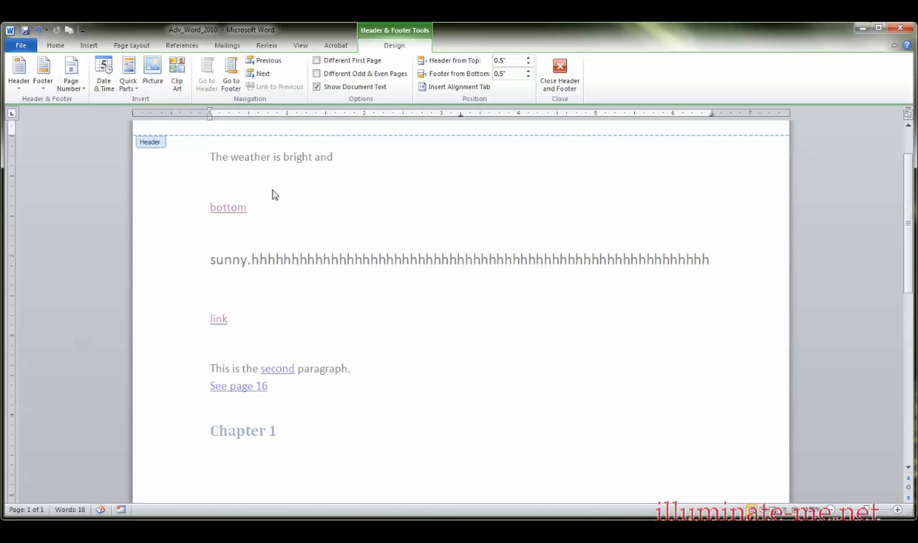
scroll(274, 194, up, 1)
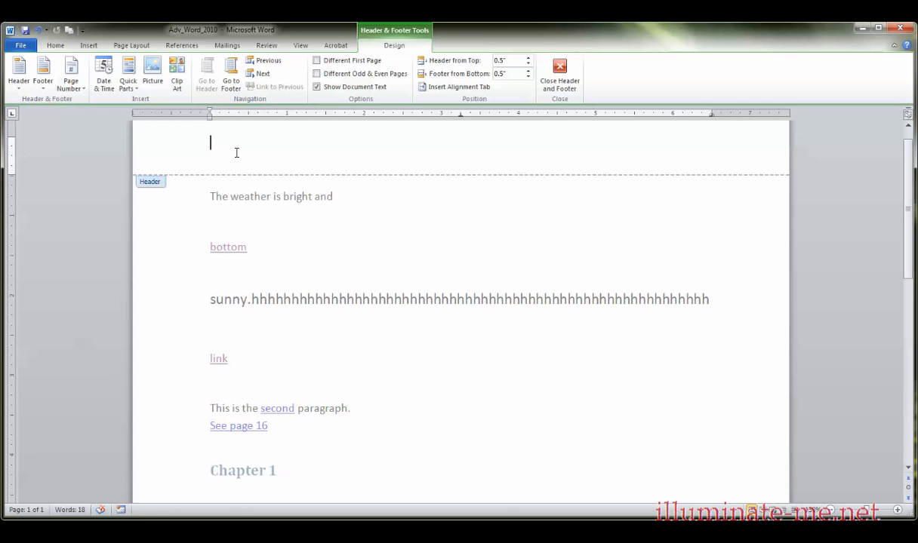
Insert a hyperlinked cross-reference to the heading text of "Chapter 1" in the page header.
click(184, 48)
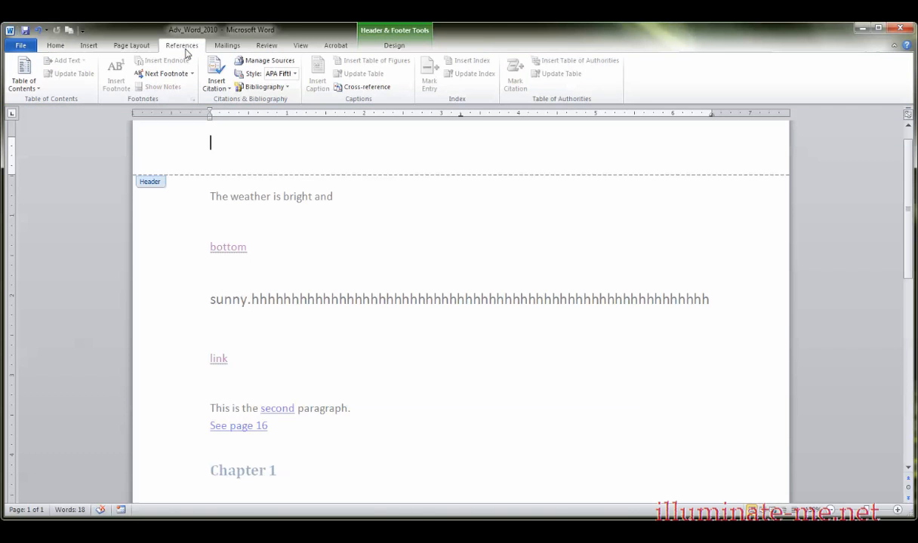
click(321, 85)
drag(400, 216, 426, 212)
click(482, 240)
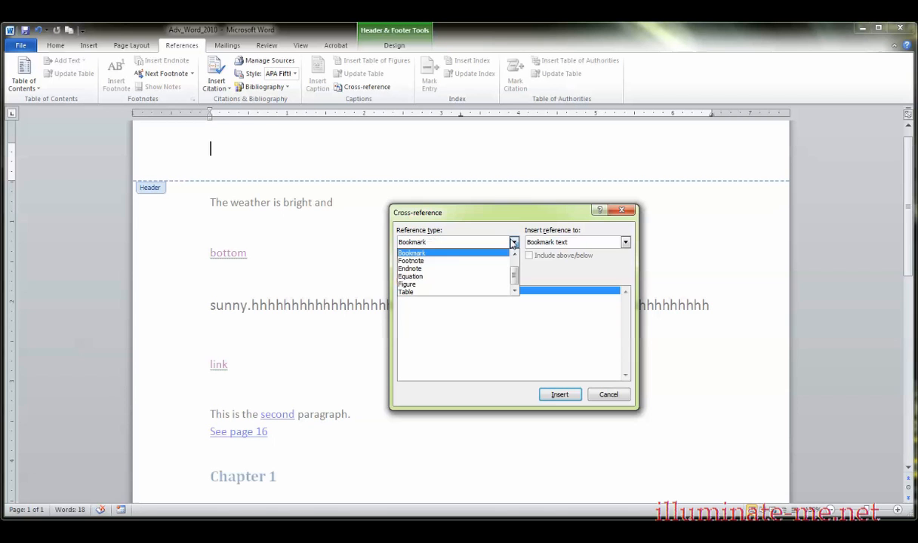
scroll(445, 266, up, 2)
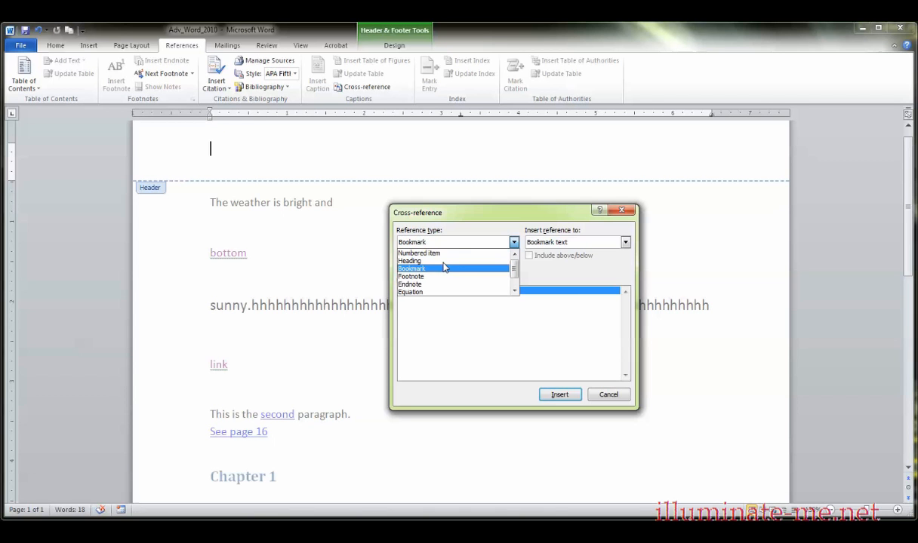
click(434, 264)
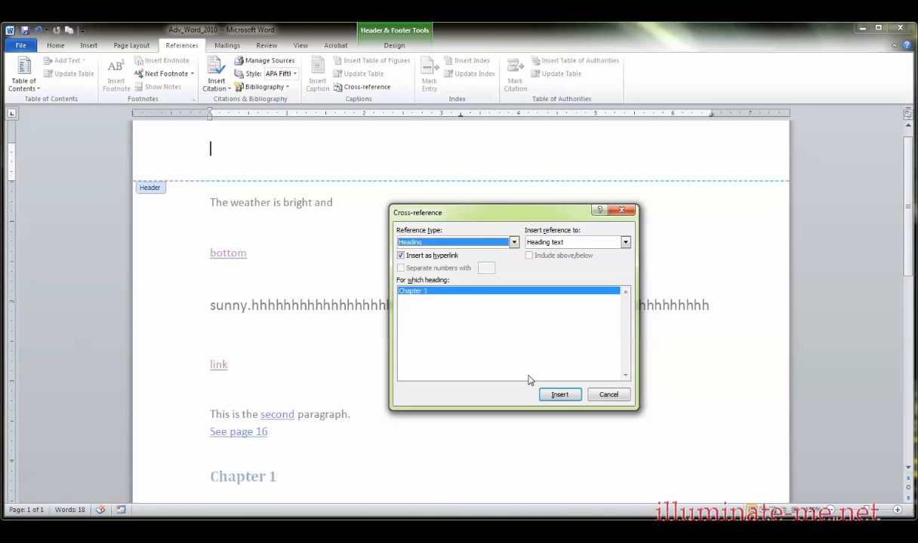
click(557, 394)
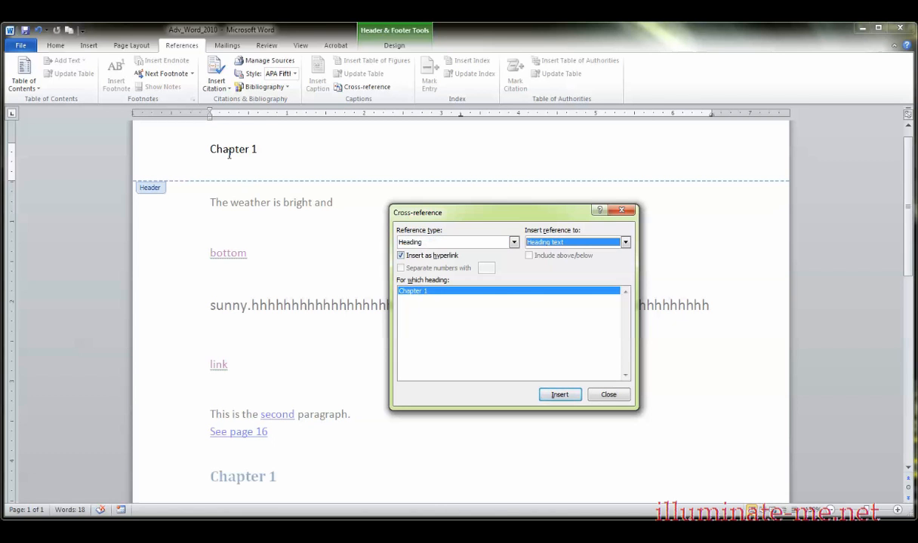
click(608, 396)
Try the Heading 1 style on the "Chapter 1" reference in the header and undo it.
click(55, 46)
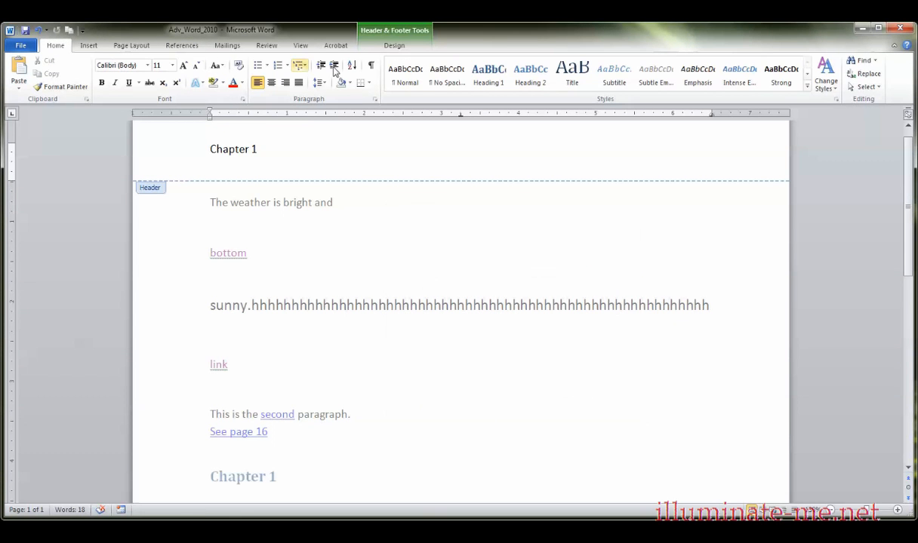
click(489, 89)
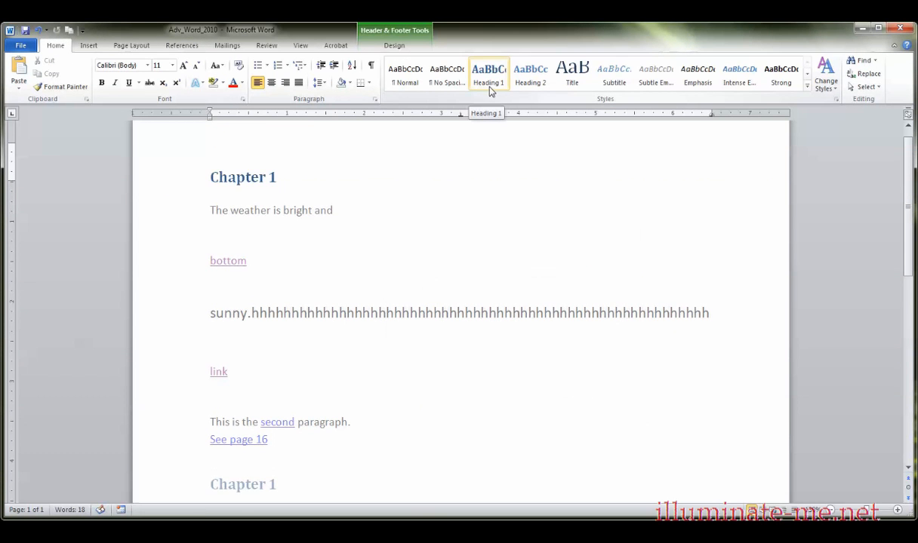
key(ctrl+z)
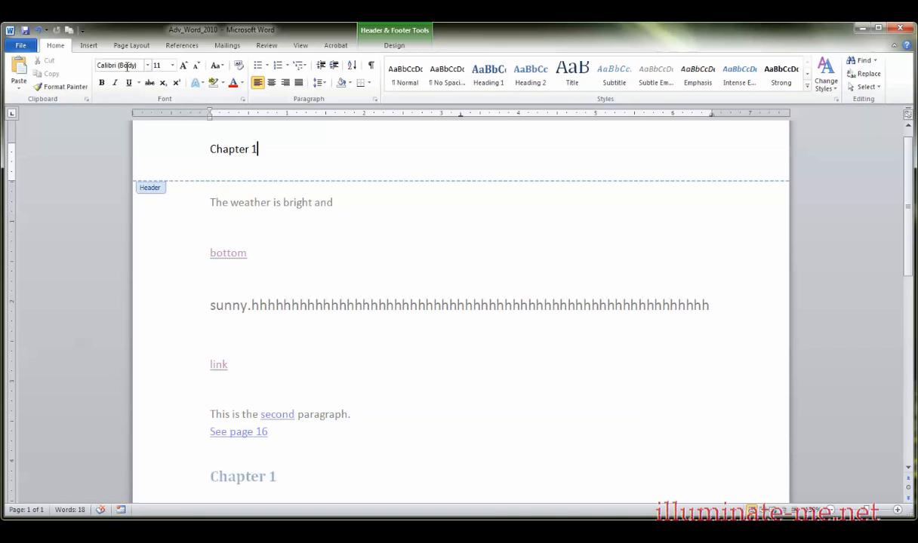
Try inserting a second "Chapter 1" heading cross-reference in the header with Insert as hyperlink turned off, and undo it.
click(95, 48)
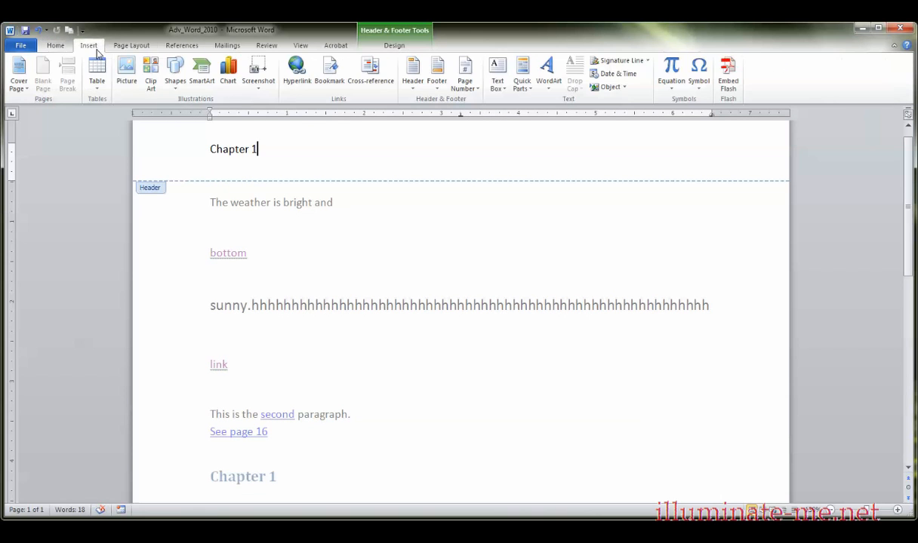
click(178, 47)
click(363, 87)
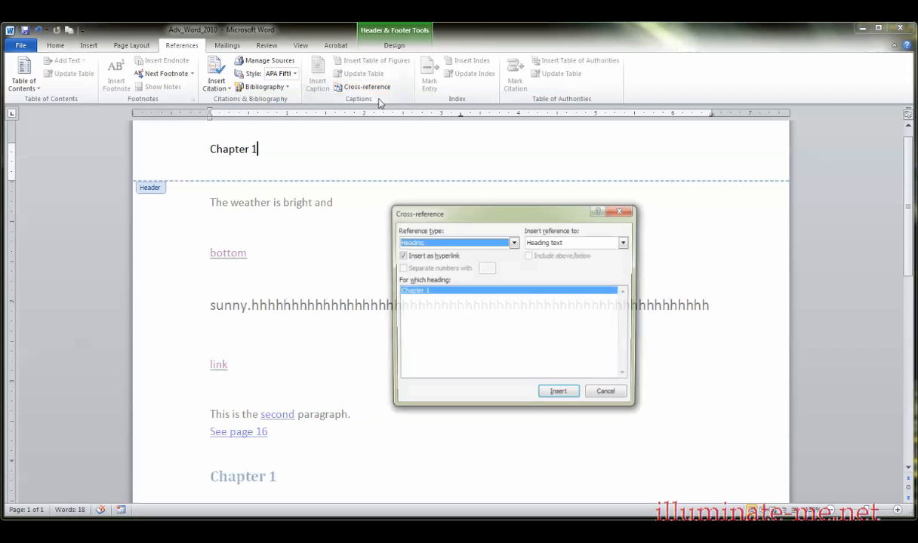
click(486, 244)
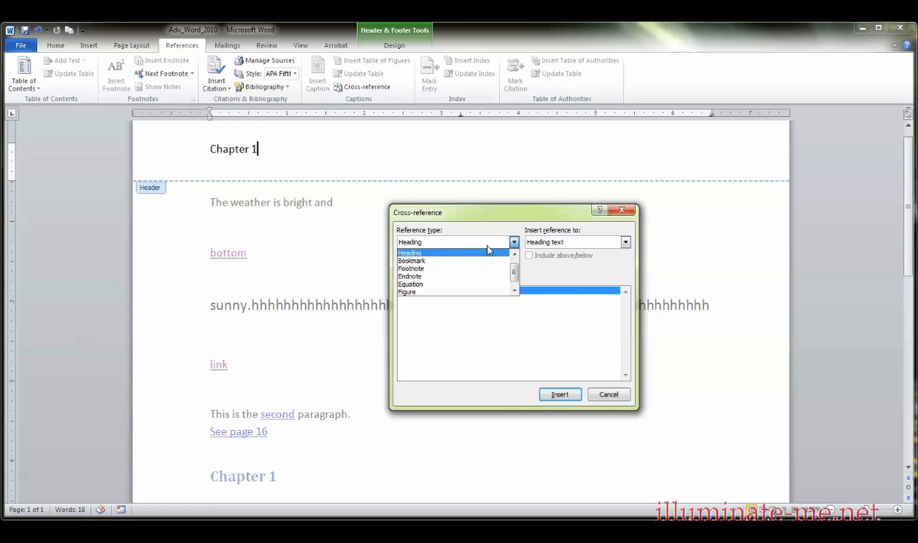
click(426, 253)
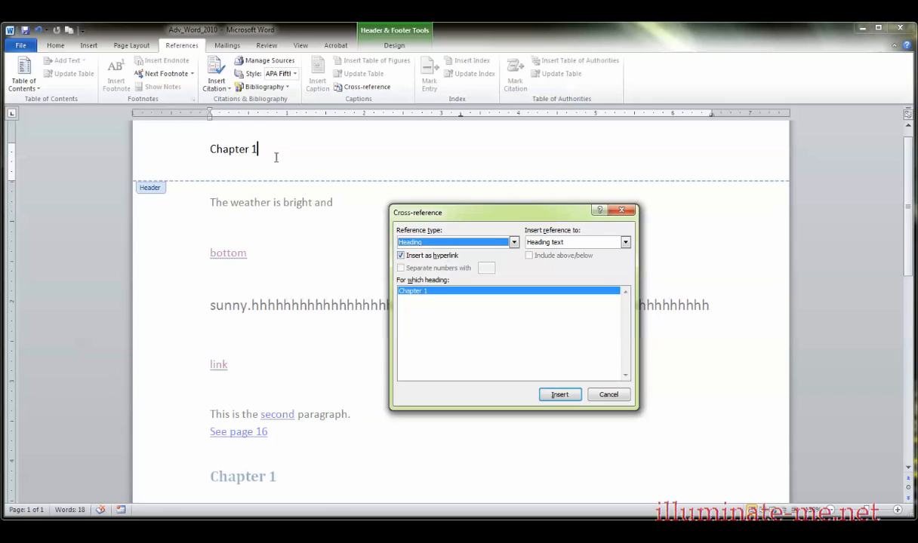
click(402, 257)
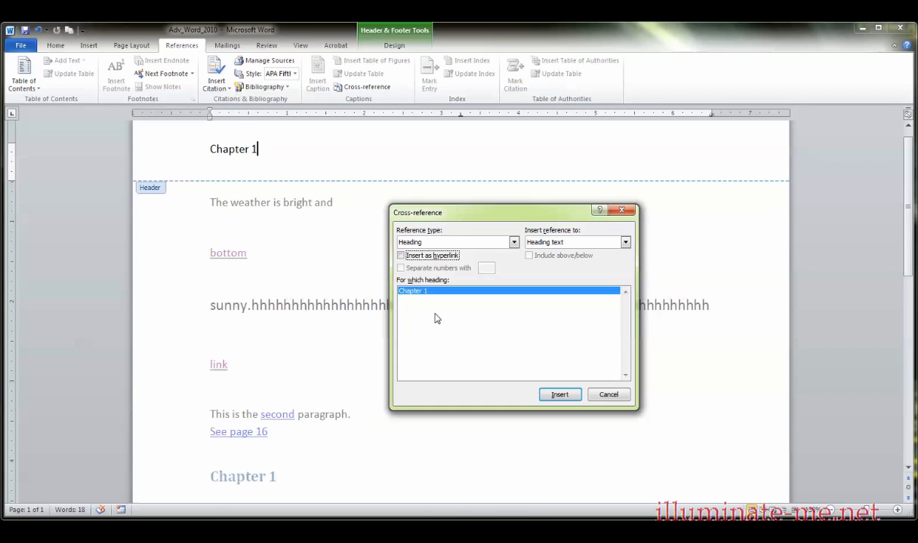
click(555, 398)
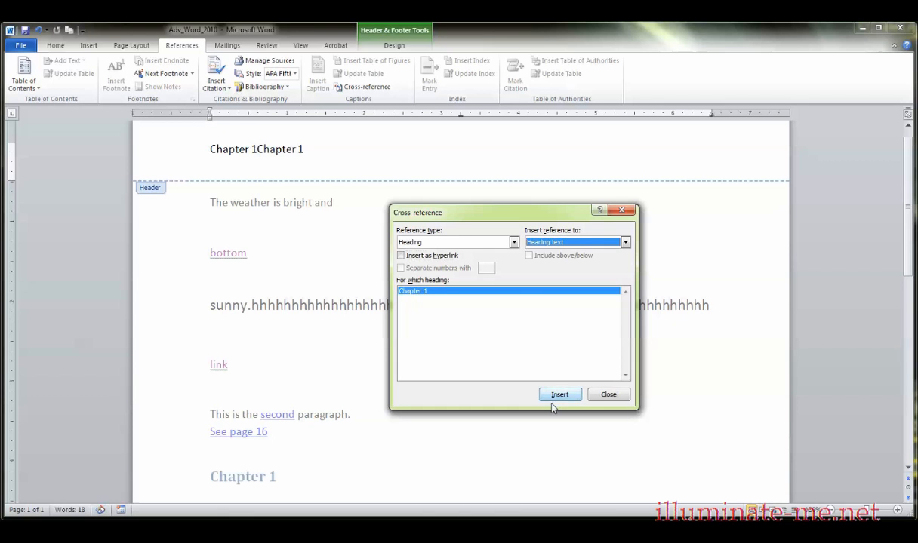
click(607, 395)
key(ctrl+z)
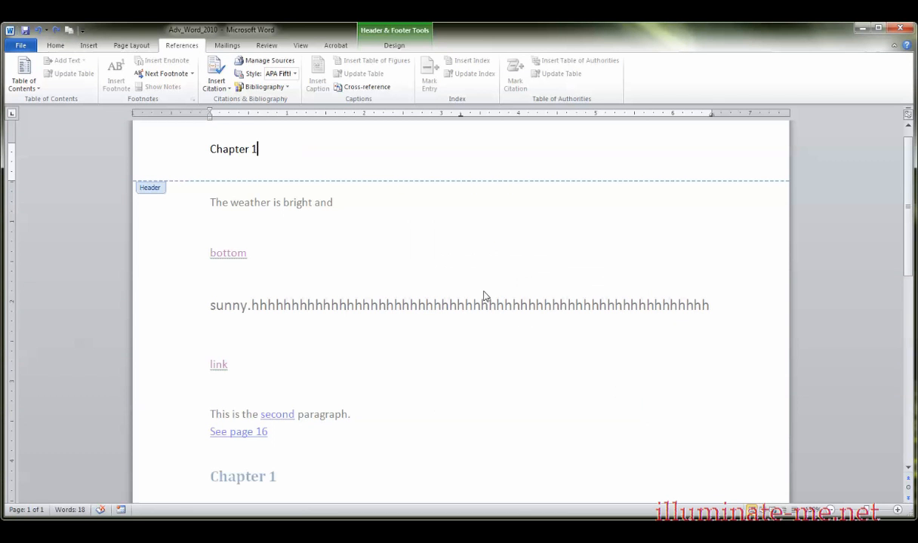
Leave the header and return to editing the document body.
double_click(347, 215)
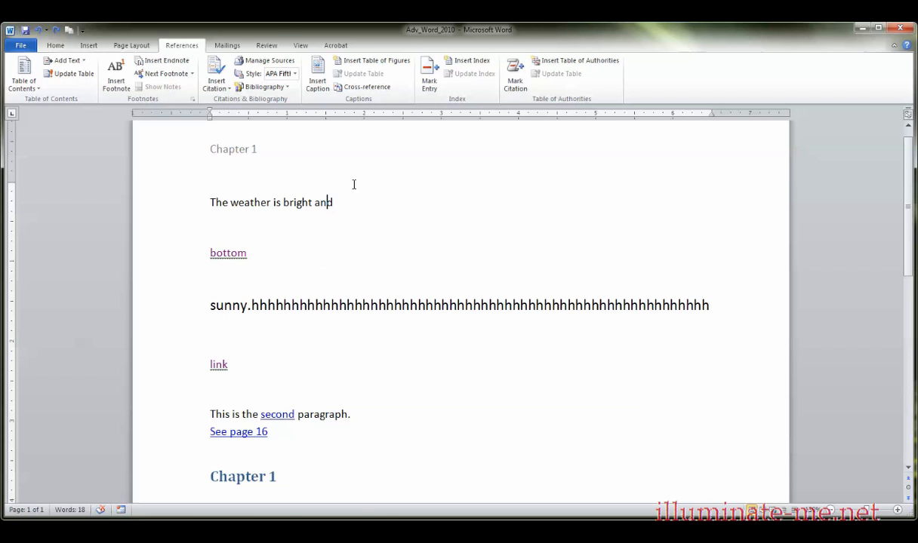
double_click(240, 144)
double_click(266, 476)
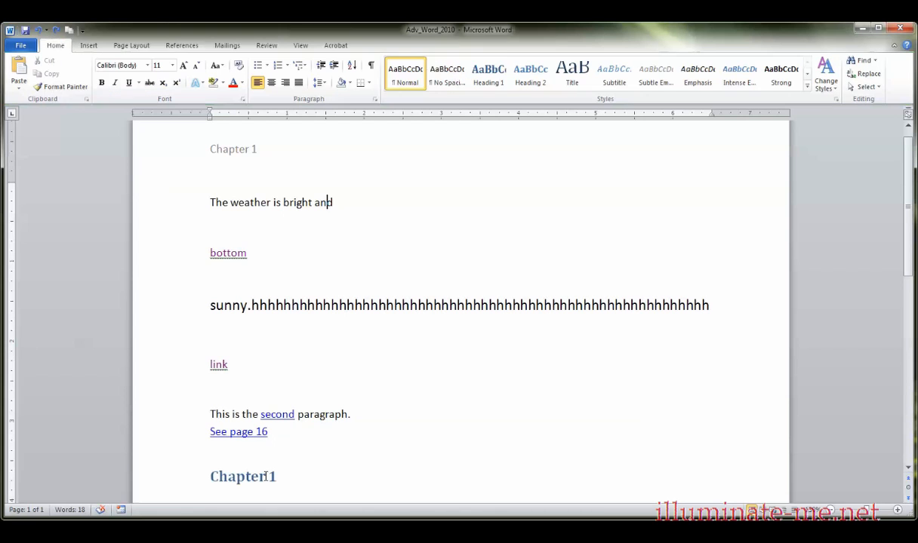
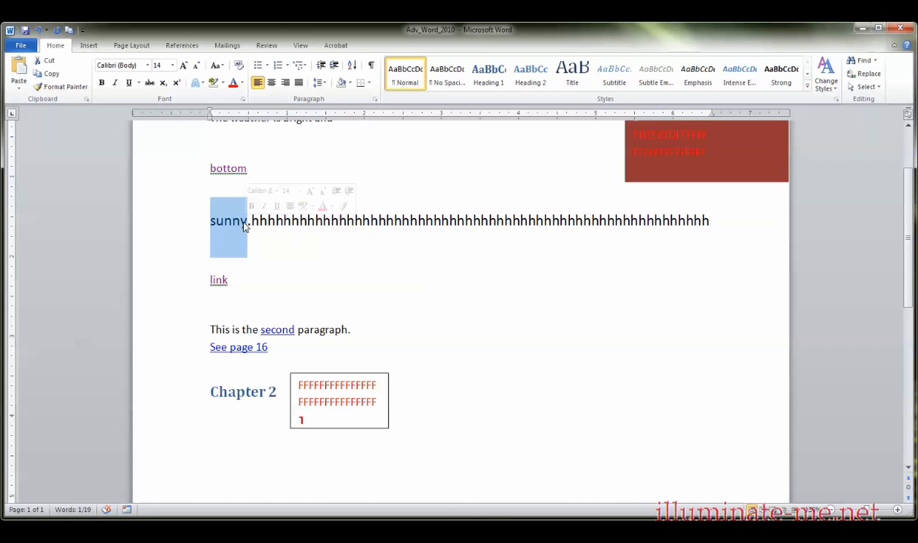
Start saving the selected word "sunny" to the Quick Part gallery.
click(89, 45)
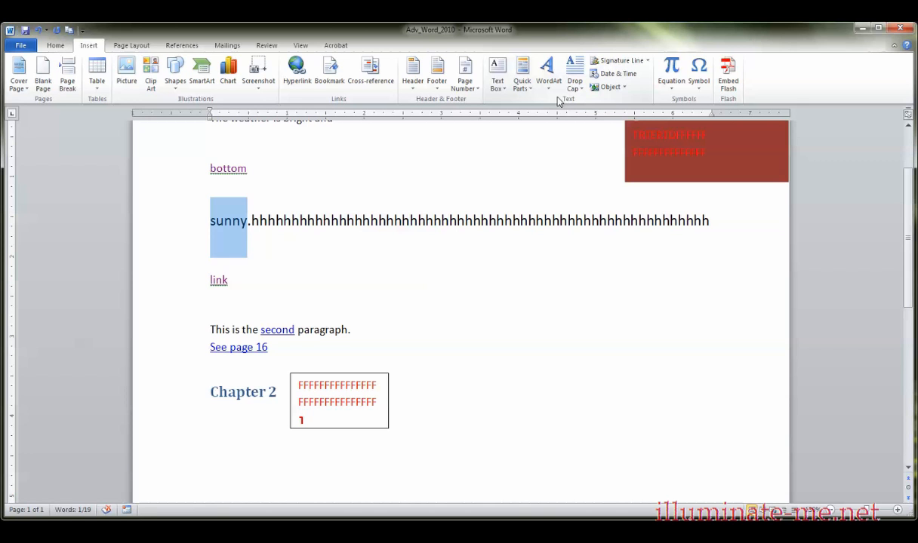
click(528, 90)
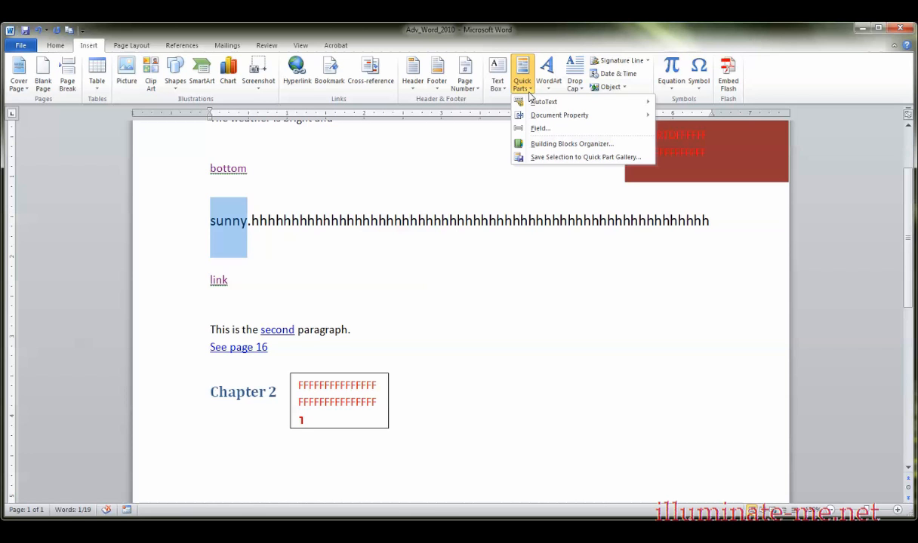
click(567, 156)
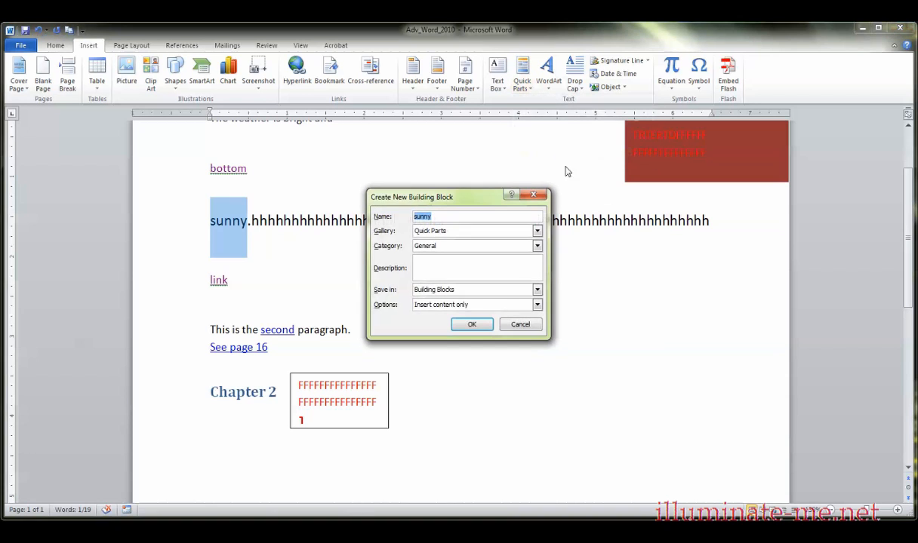
drag(433, 202, 394, 202)
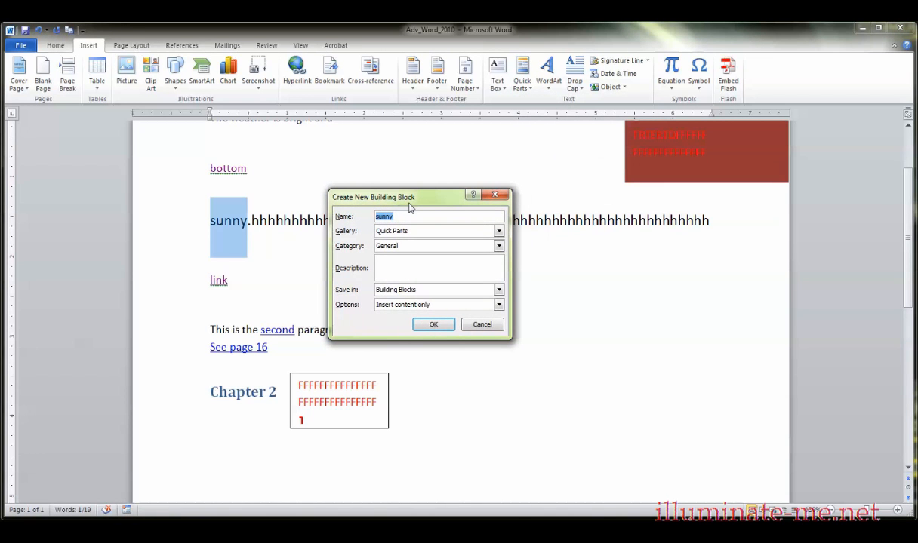
Create the "sunny" building block in the Quick Parts gallery, General category, saved in Building Blocks with Insert content only.
click(408, 216)
double_click(409, 217)
key(Tab)
click(420, 252)
click(420, 251)
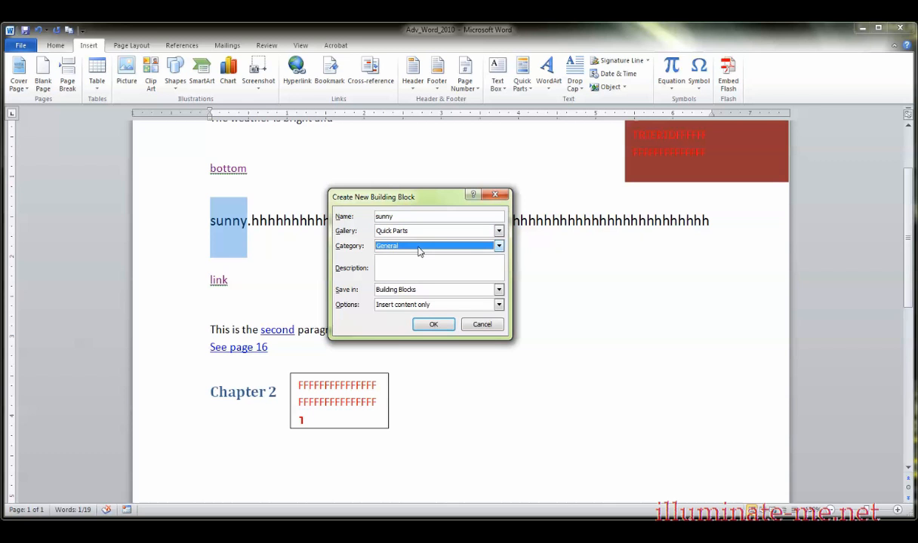
click(419, 259)
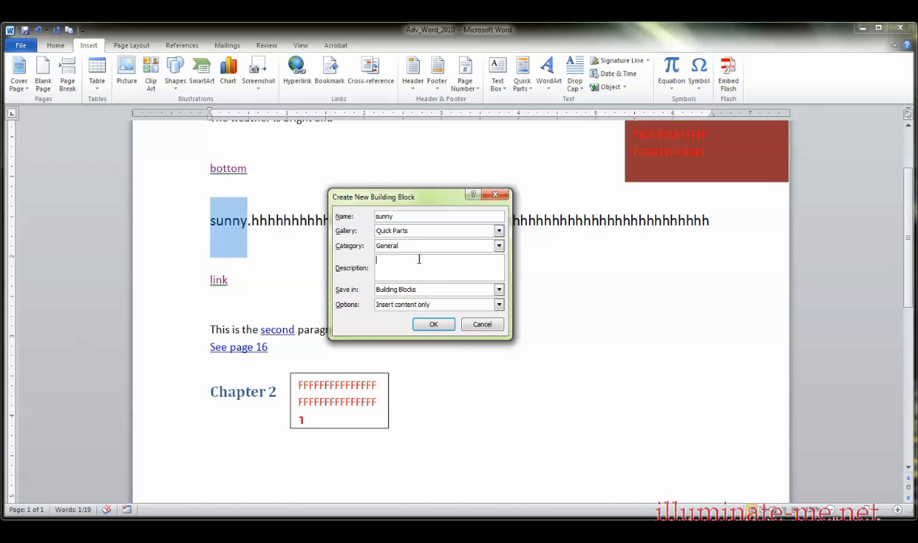
click(435, 297)
click(436, 296)
click(405, 305)
click(406, 314)
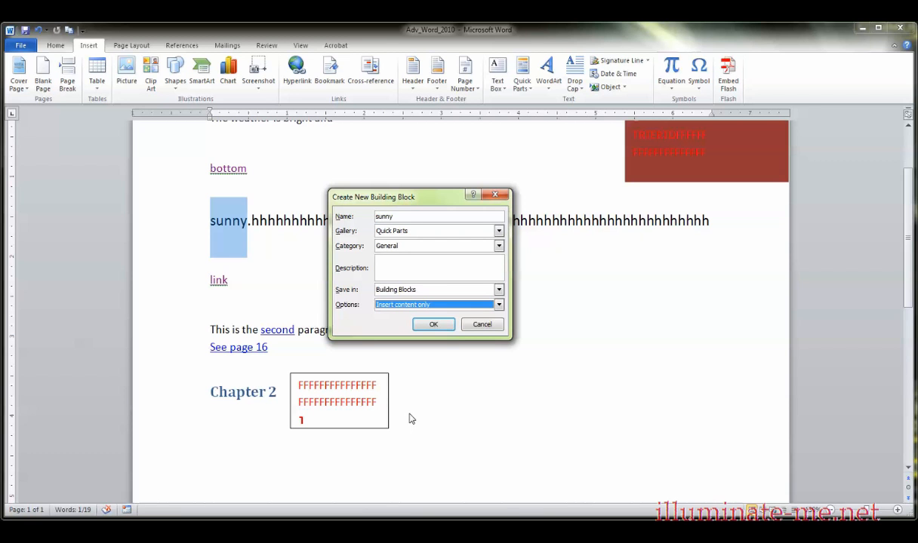
click(432, 324)
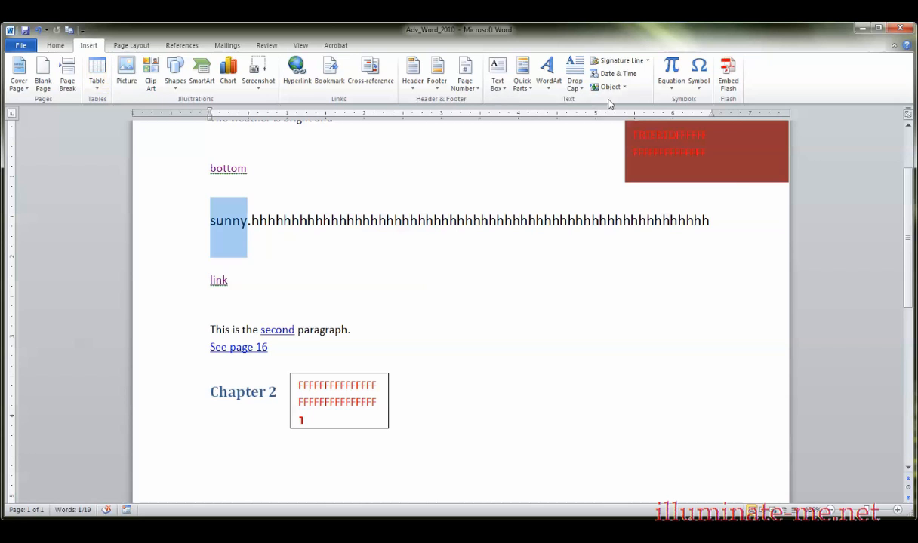
Open the Building Blocks Organizer, sort the building blocks by name and select the "sunny" entry to preview it.
click(520, 84)
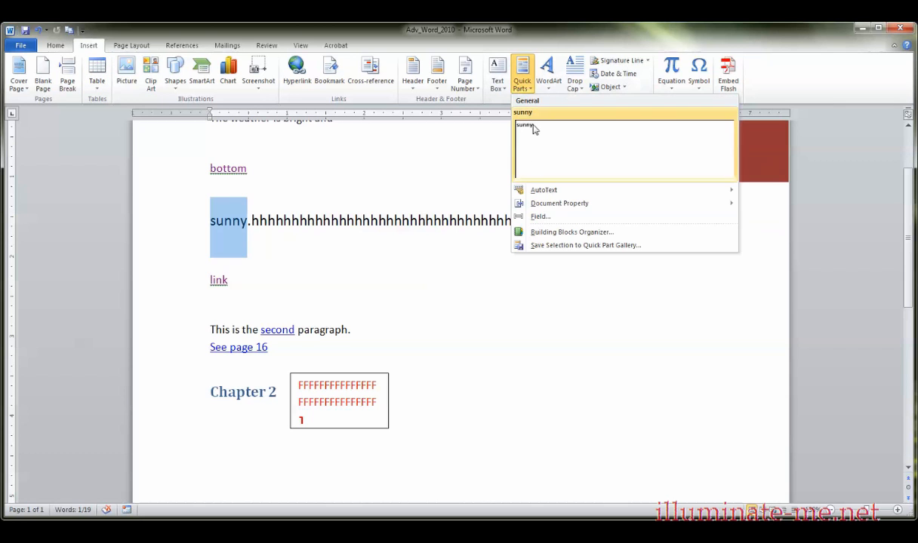
click(556, 233)
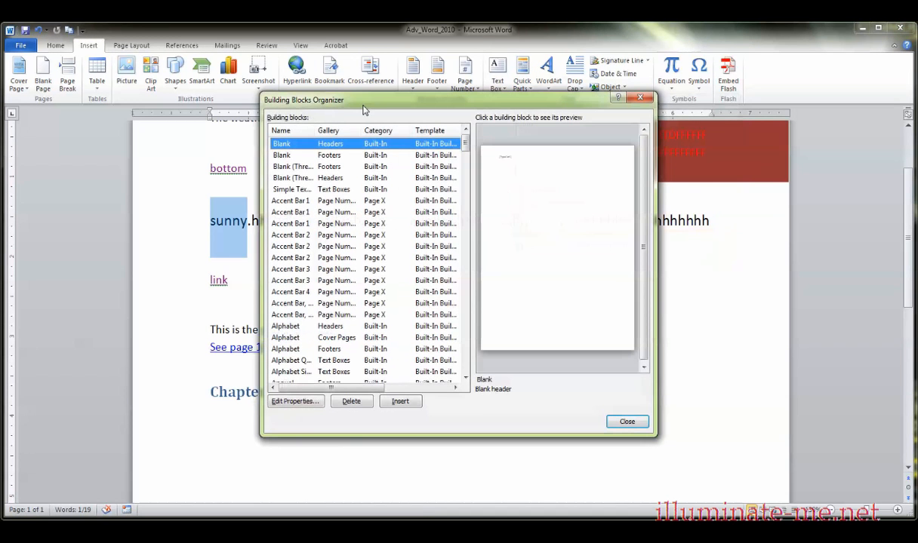
drag(343, 93, 363, 169)
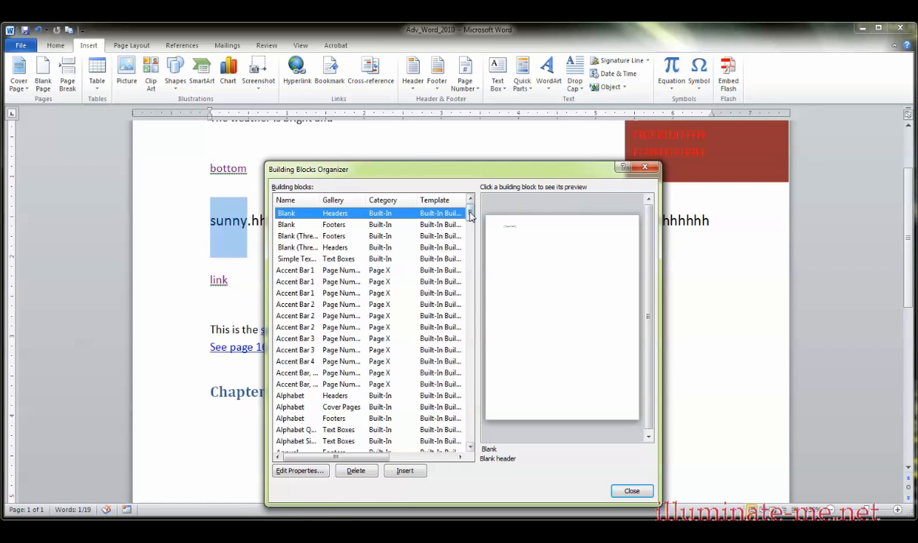
drag(470, 214, 469, 404)
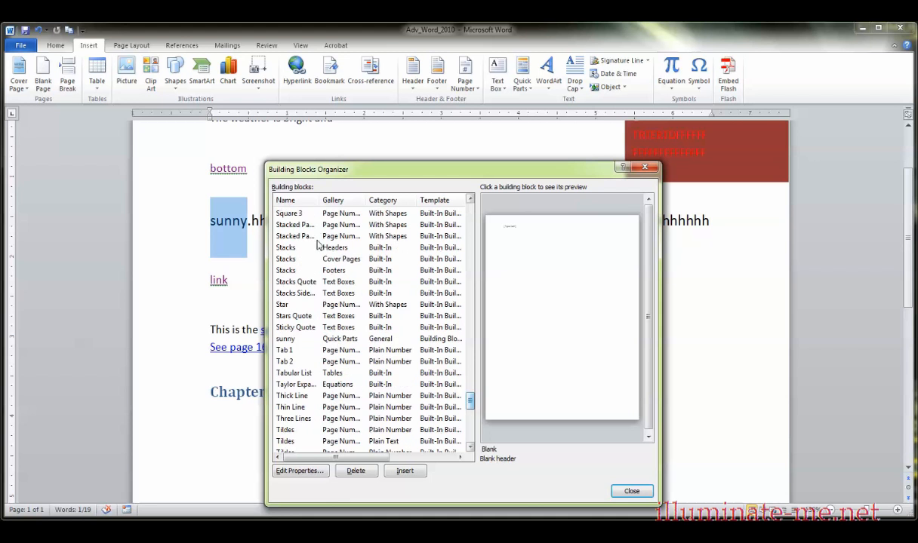
click(303, 200)
click(447, 214)
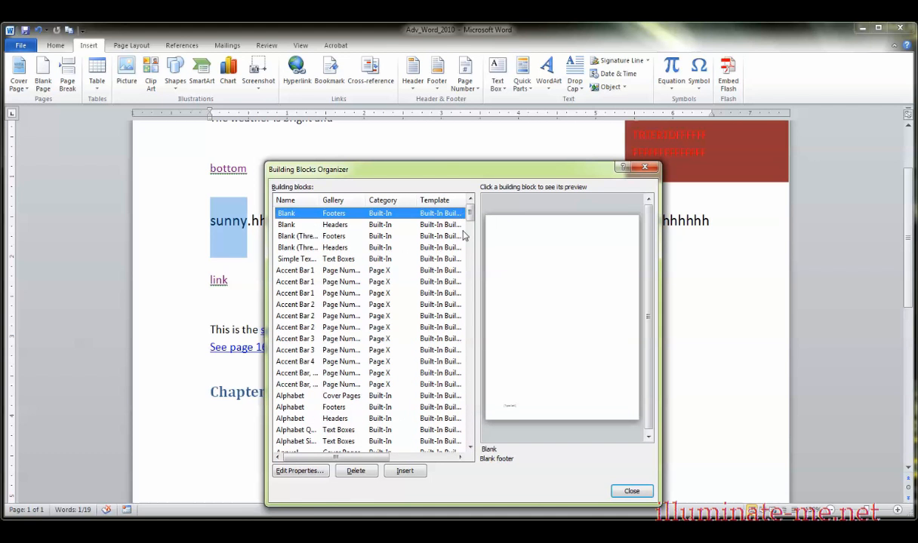
drag(470, 215, 470, 404)
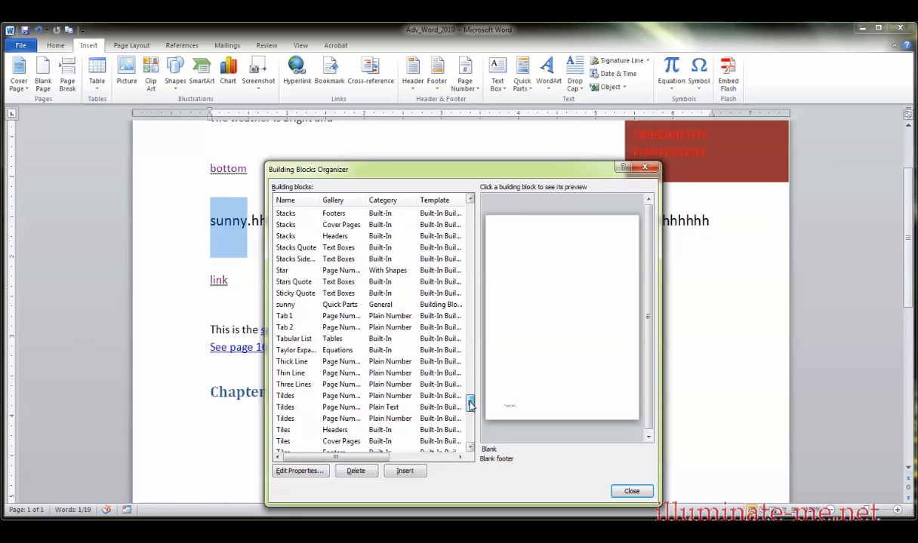
click(295, 304)
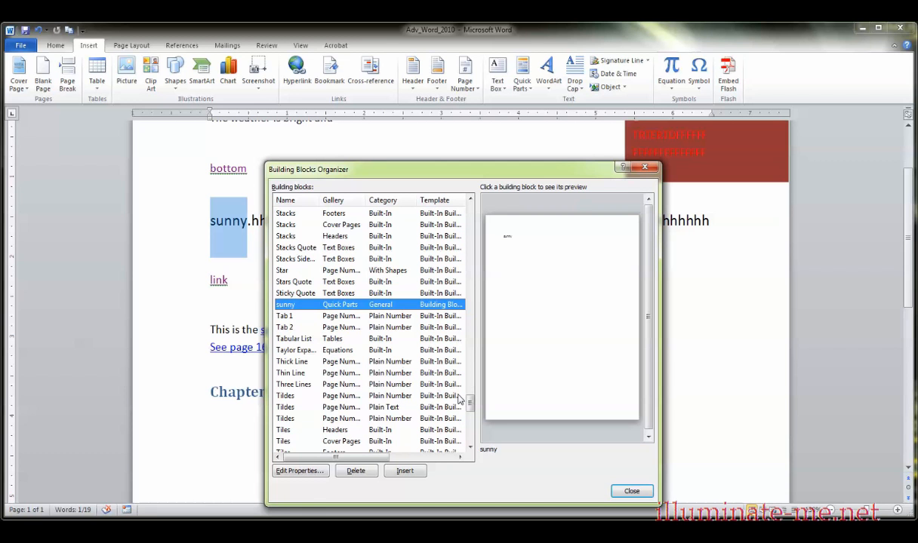
Preview building blocks near "sunny", including Sticky Quote, Stars Quote, Tab 1, Tabular List and Star, and reselect "sunny".
mouse_move(470, 404)
mouse_down()
mouse_move(470, 202)
mouse_move(470, 406)
mouse_up()
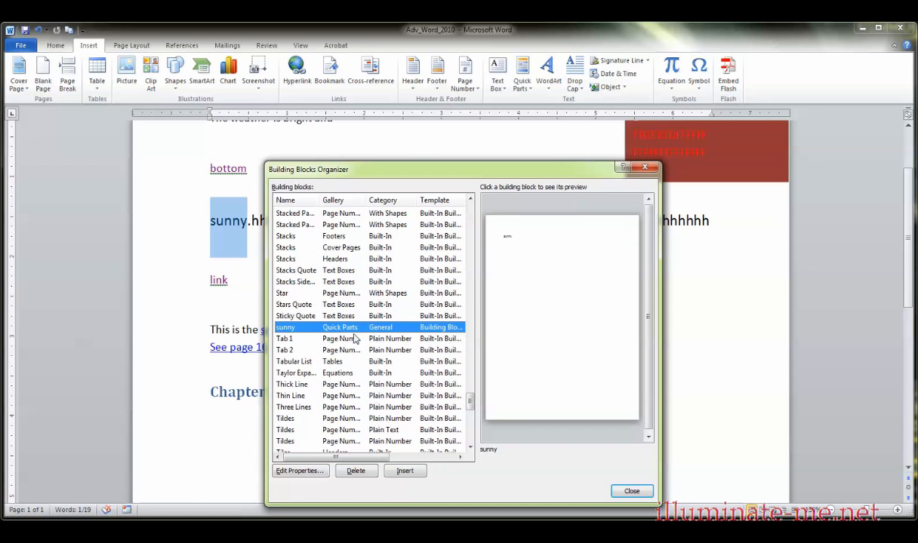
click(352, 316)
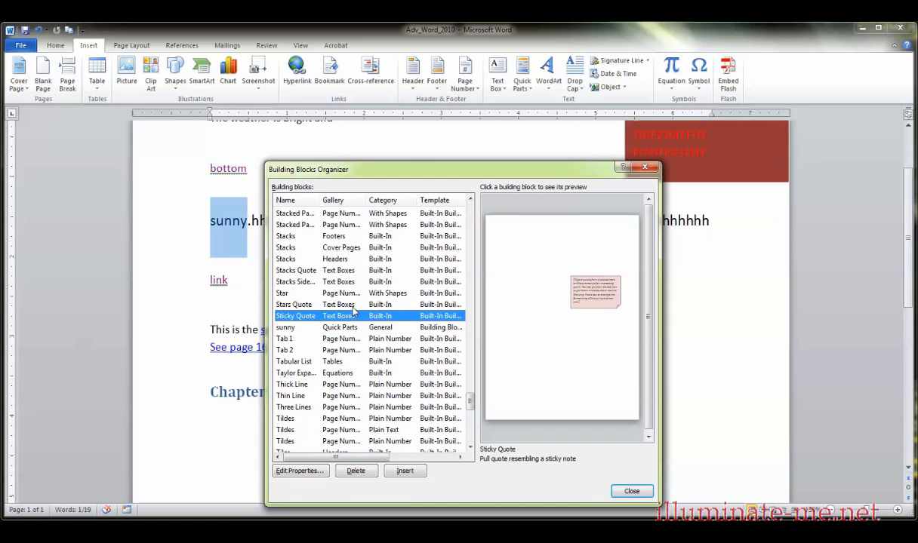
click(338, 303)
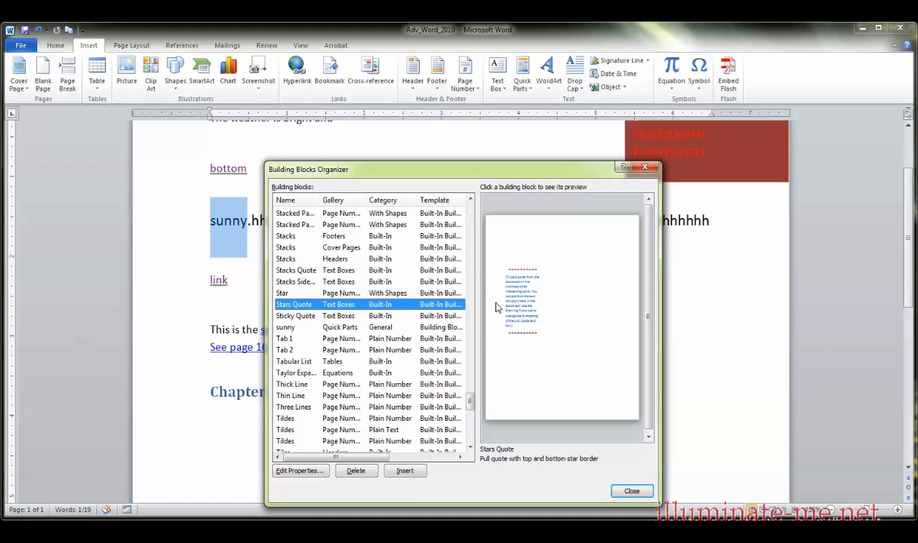
click(359, 316)
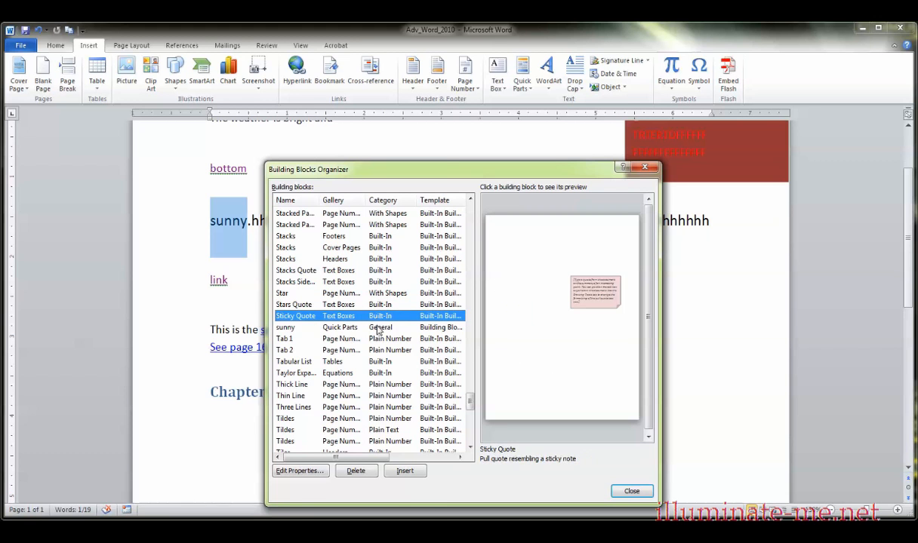
click(358, 327)
click(356, 339)
click(352, 361)
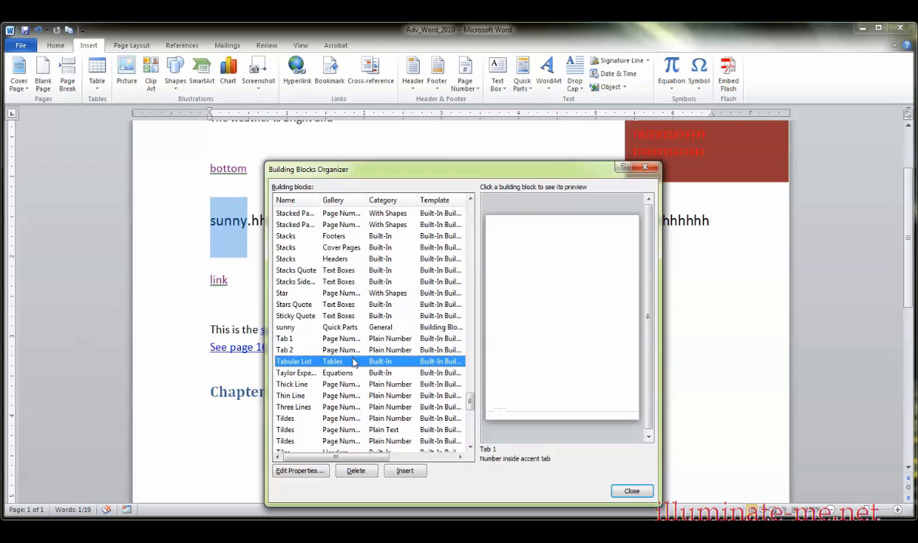
click(355, 339)
click(358, 327)
click(360, 294)
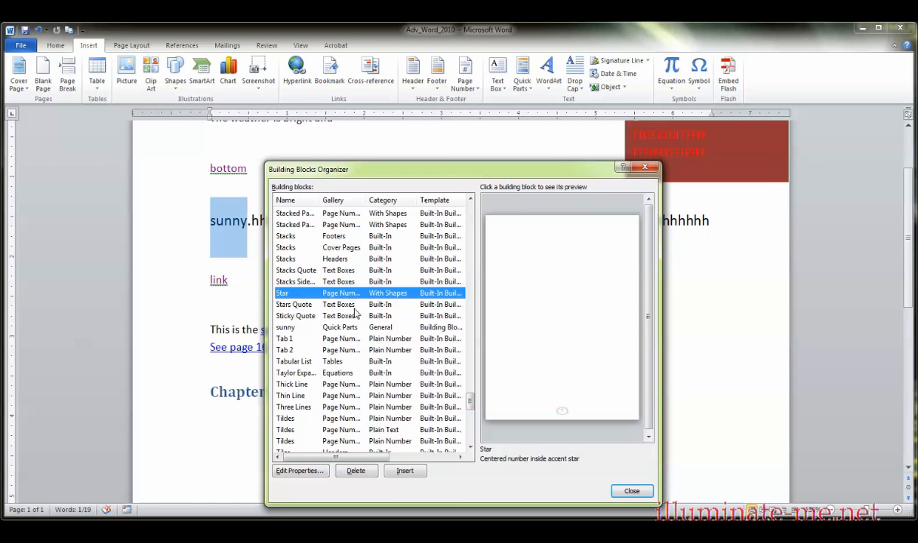
click(357, 326)
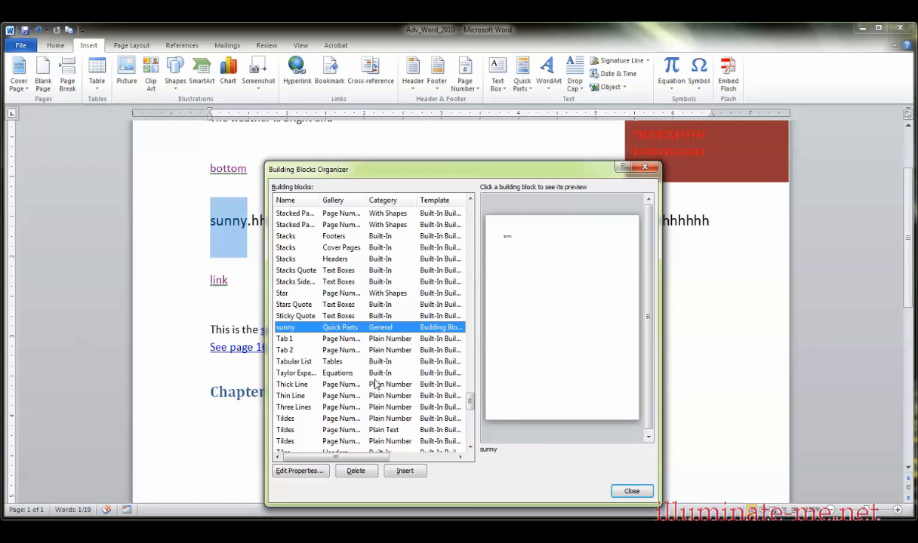
Insert the "sunny" building block from the Building Blocks Organizer at the indented blank line below the Chapter 2 heading.
click(405, 471)
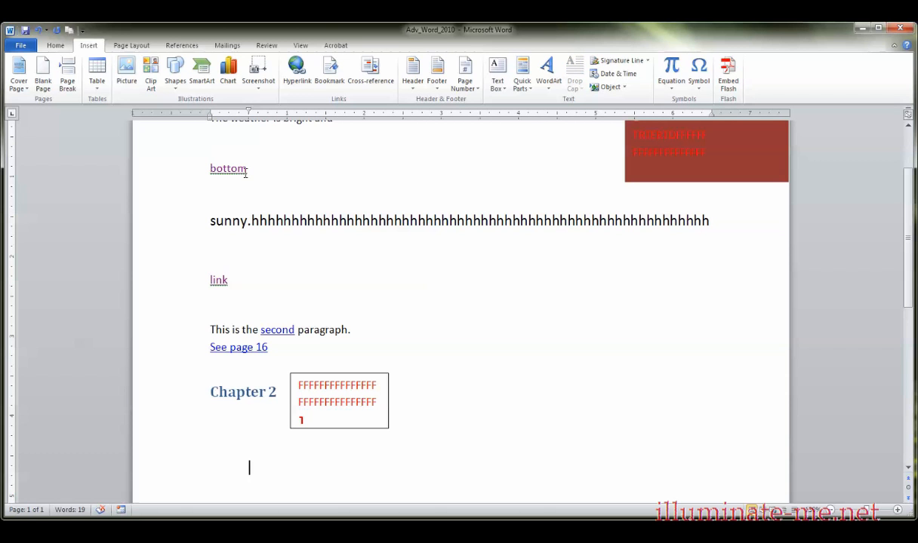
click(521, 79)
click(544, 232)
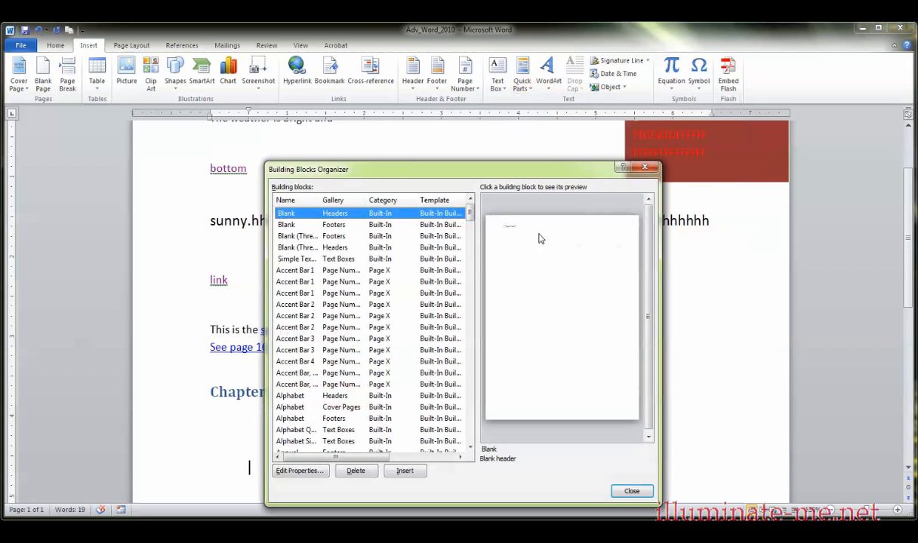
drag(469, 214, 475, 406)
click(324, 315)
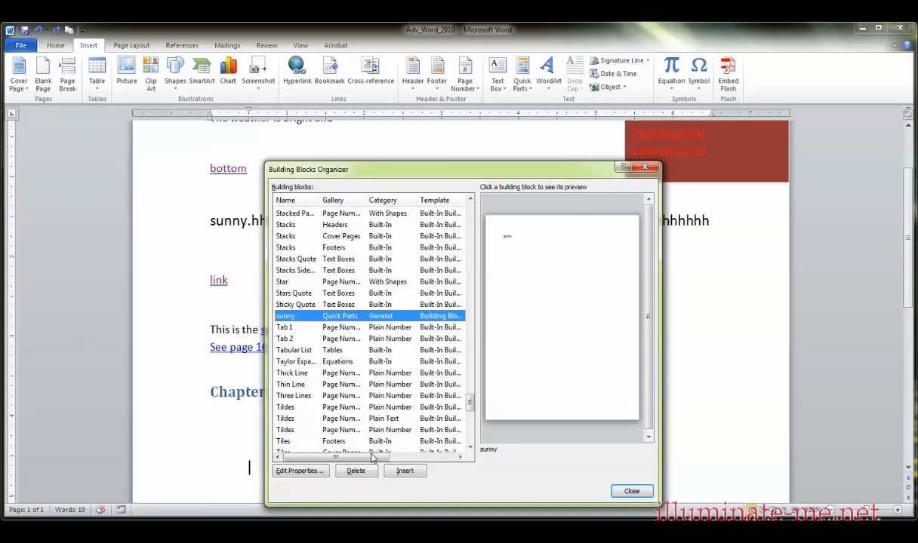
click(405, 470)
drag(292, 471, 249, 471)
click(327, 473)
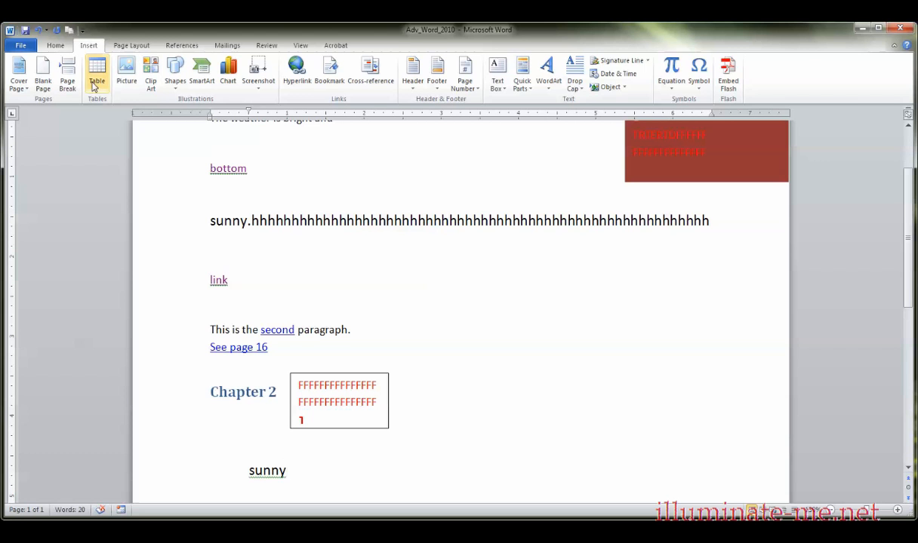
Show the Office Clipboard, copy "sunny." from the line of h characters into it, and close the Clipboard pane.
click(55, 45)
click(87, 100)
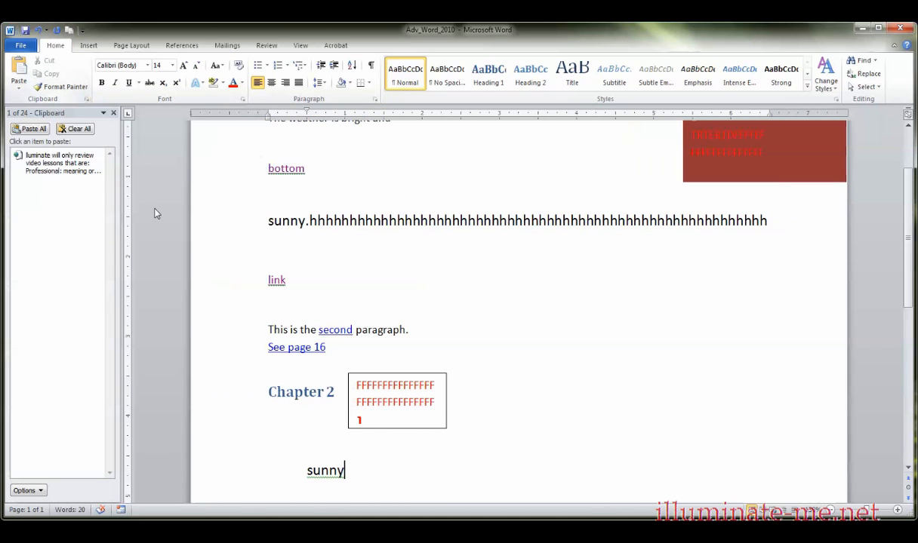
drag(269, 221, 290, 222)
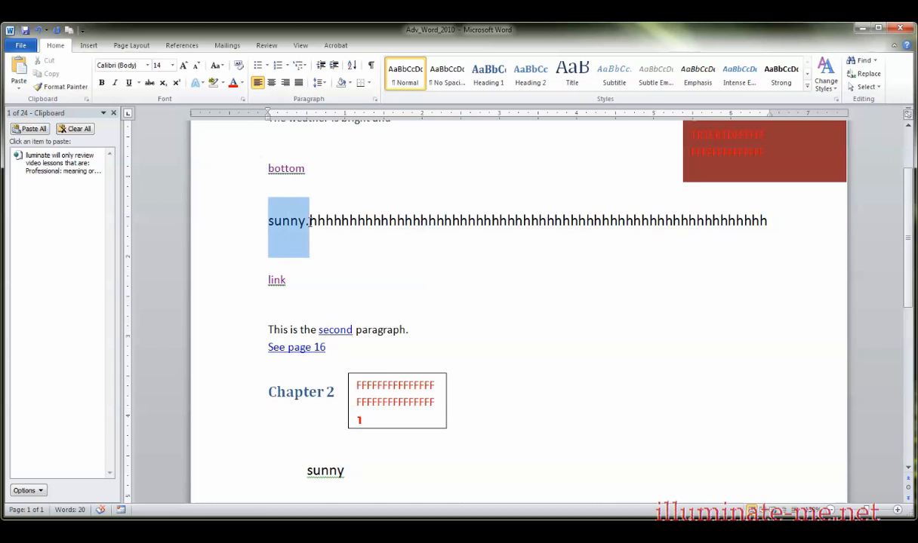
right_click(294, 235)
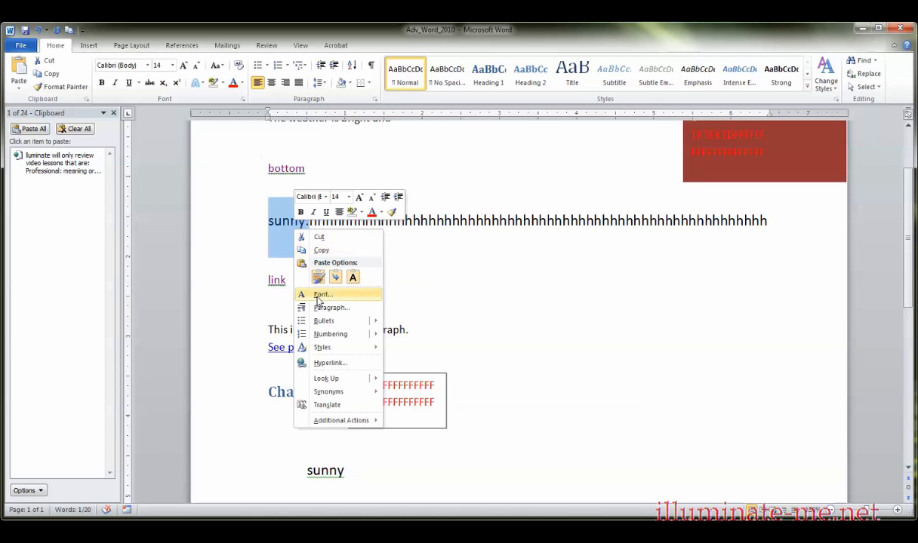
click(321, 250)
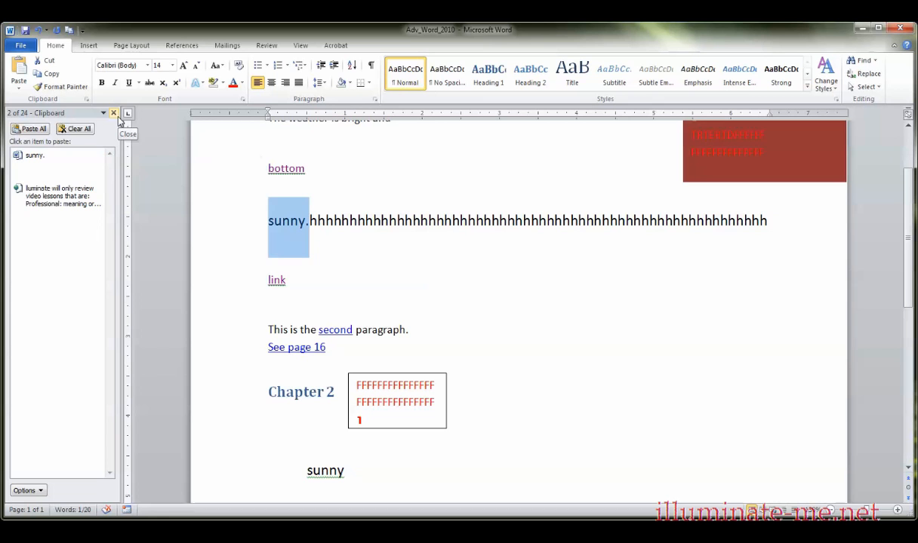
click(115, 116)
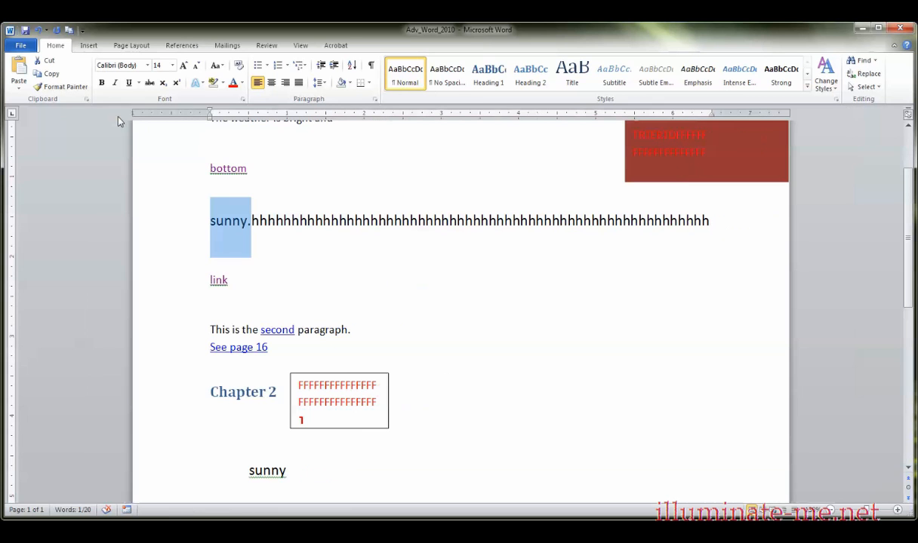
click(231, 222)
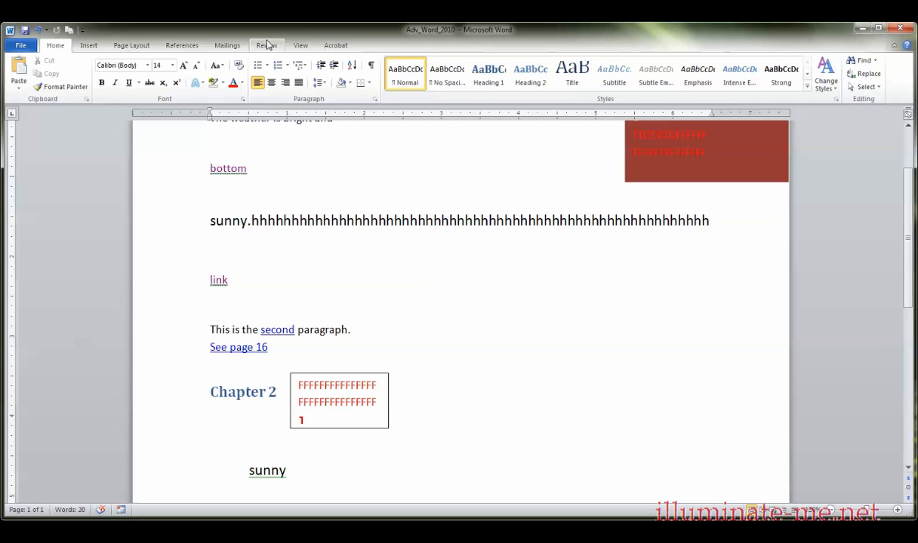
Open the properties of the "sunny" building block in the Building Blocks Organizer and redefine the entry with its existing settings.
click(89, 46)
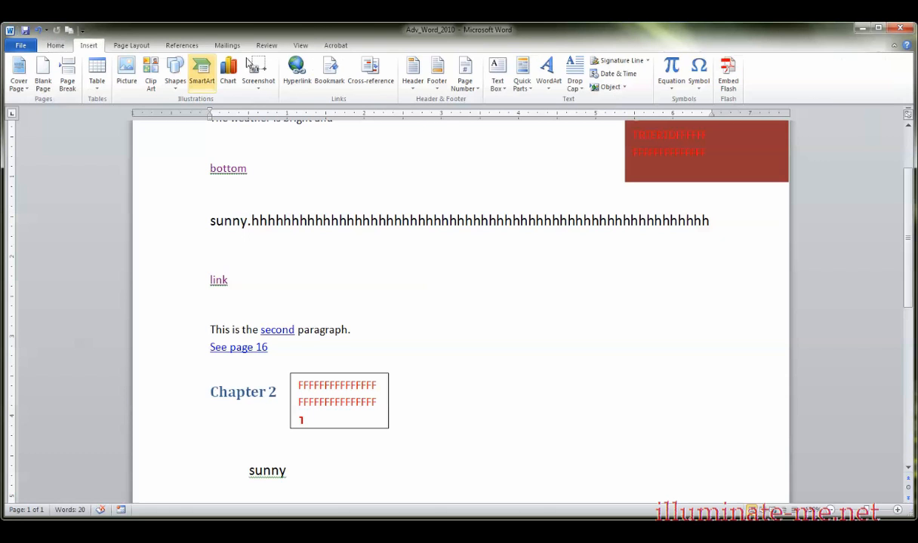
click(530, 92)
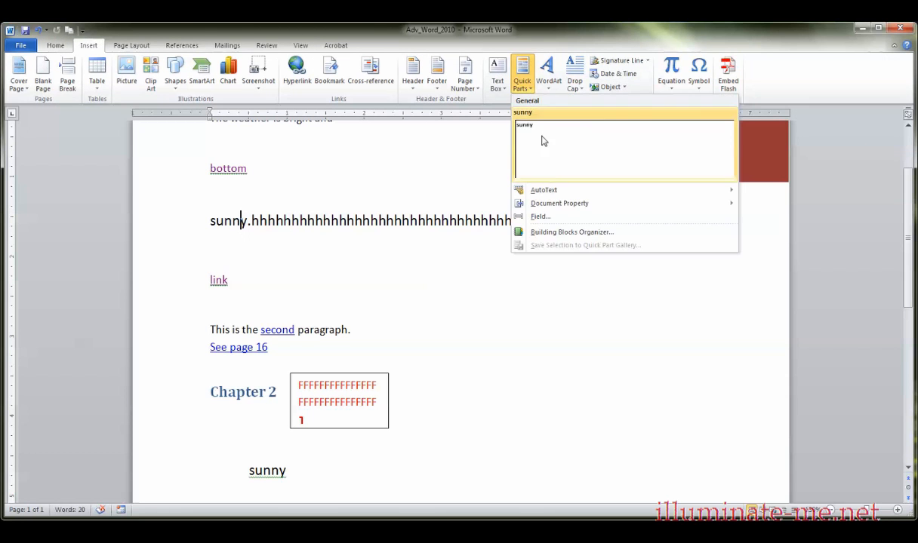
click(542, 234)
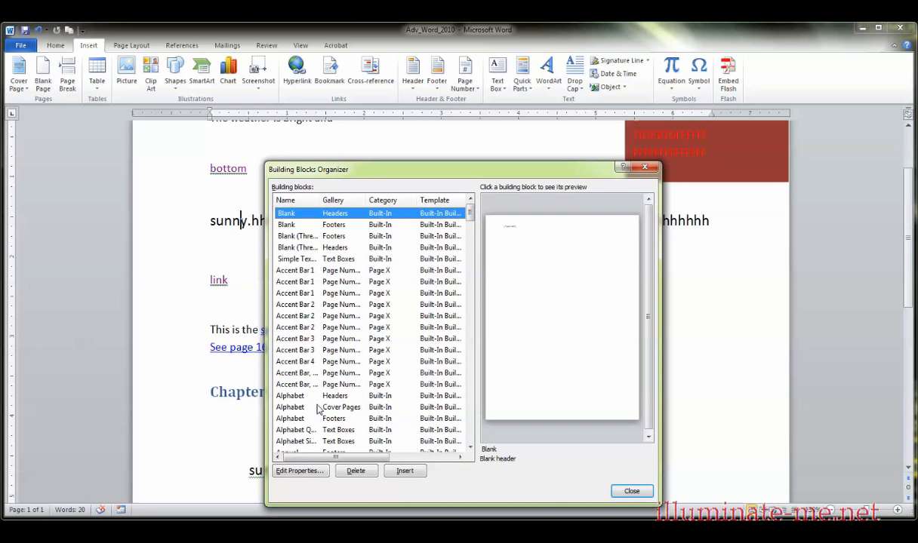
drag(470, 213, 469, 409)
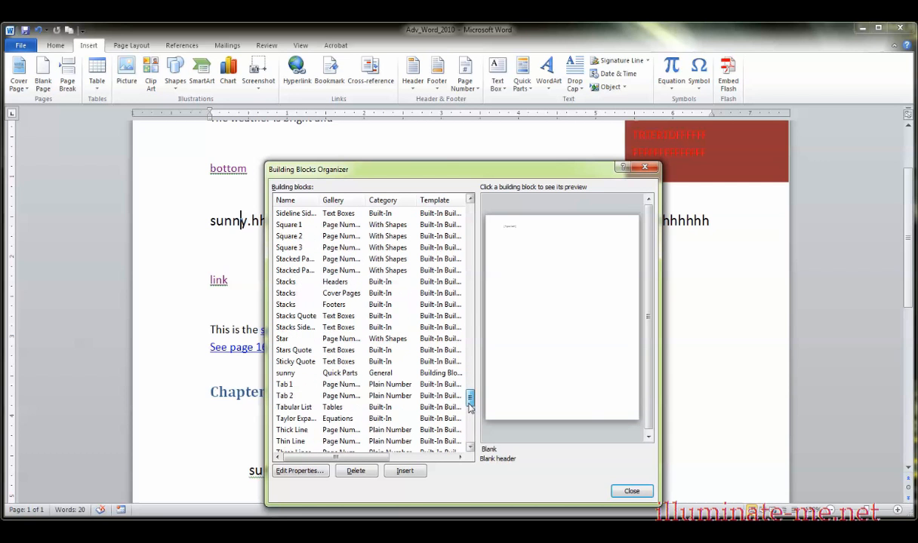
click(347, 372)
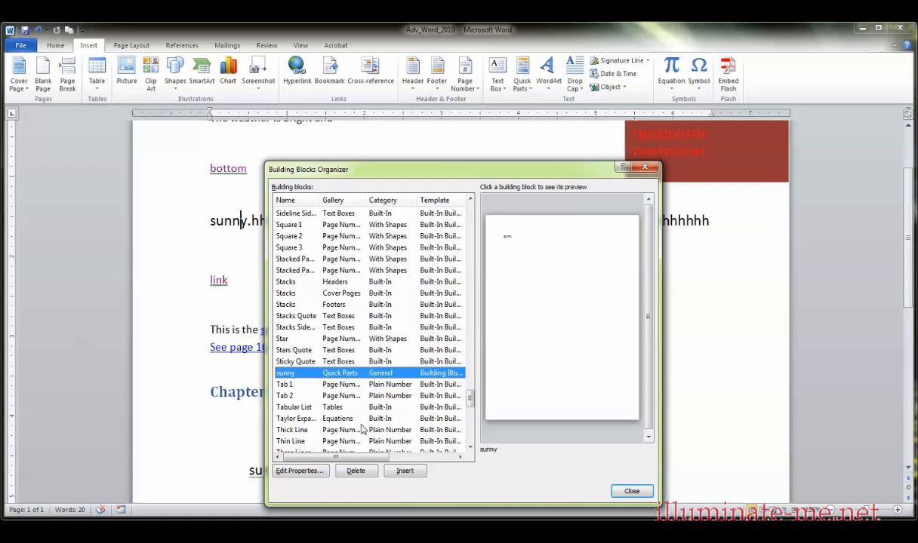
click(300, 471)
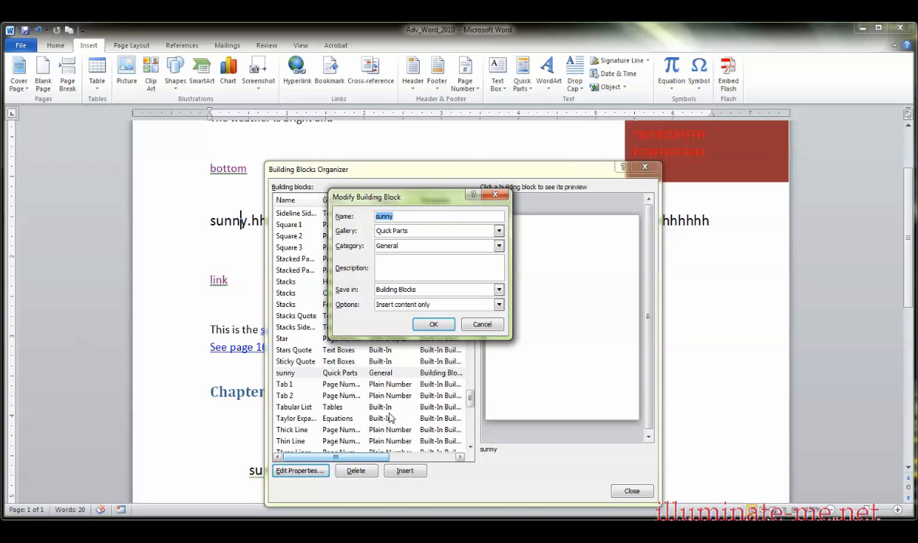
click(396, 217)
click(431, 326)
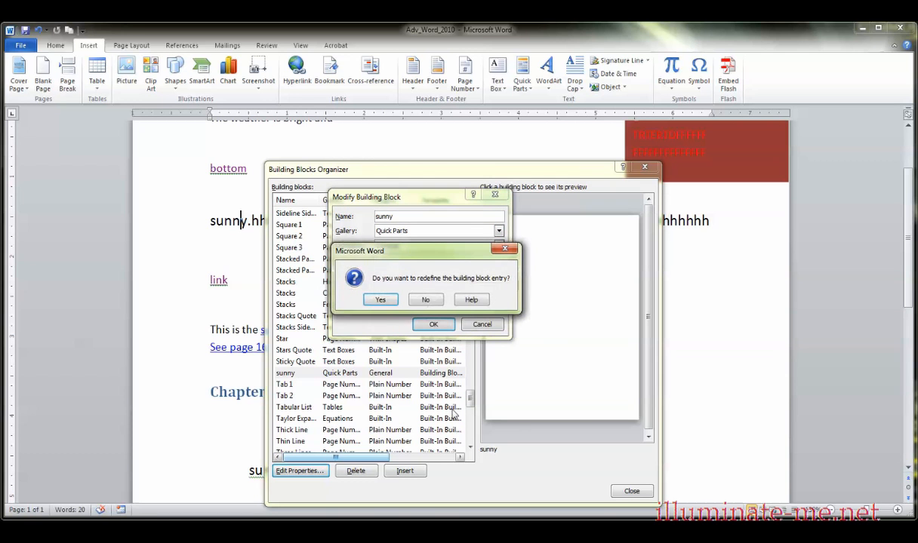
click(379, 300)
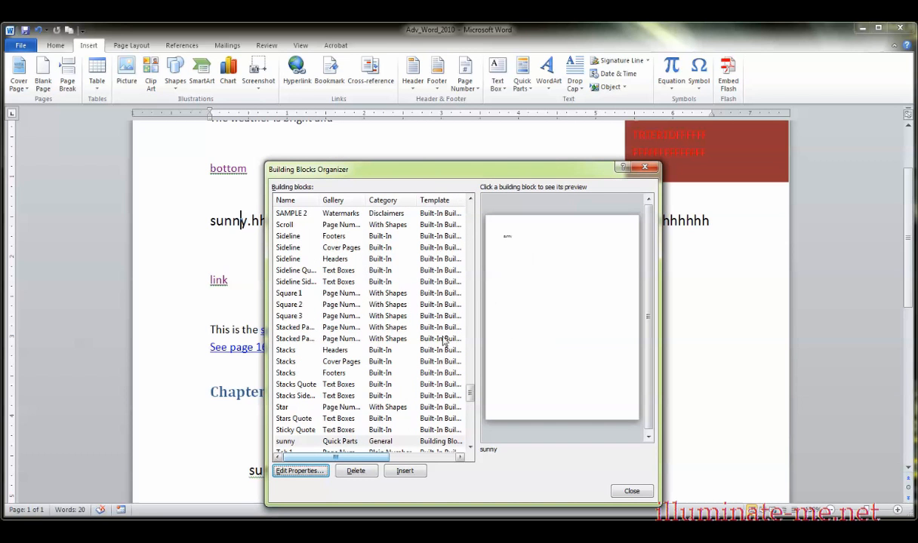
Delete the "sunny" building block from the Building Blocks Organizer.
drag(469, 391, 470, 396)
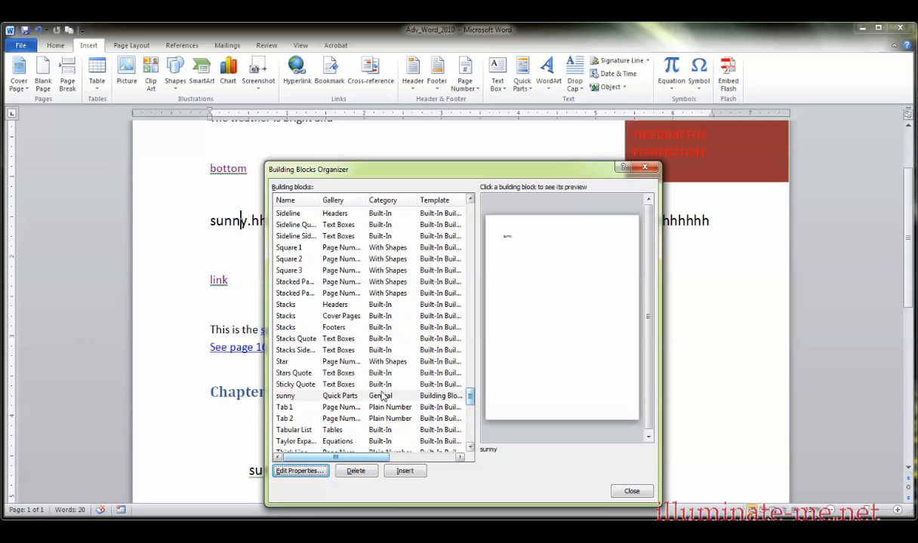
click(332, 396)
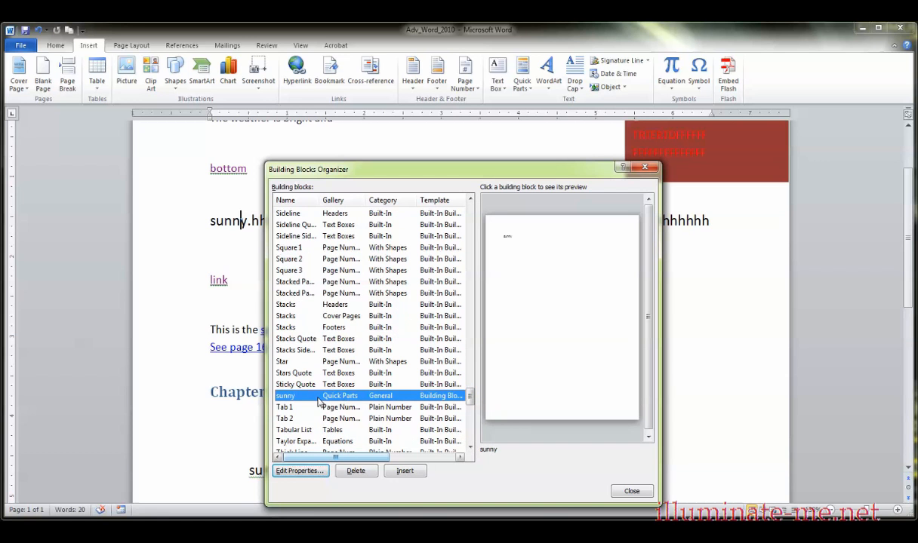
click(355, 470)
click(379, 300)
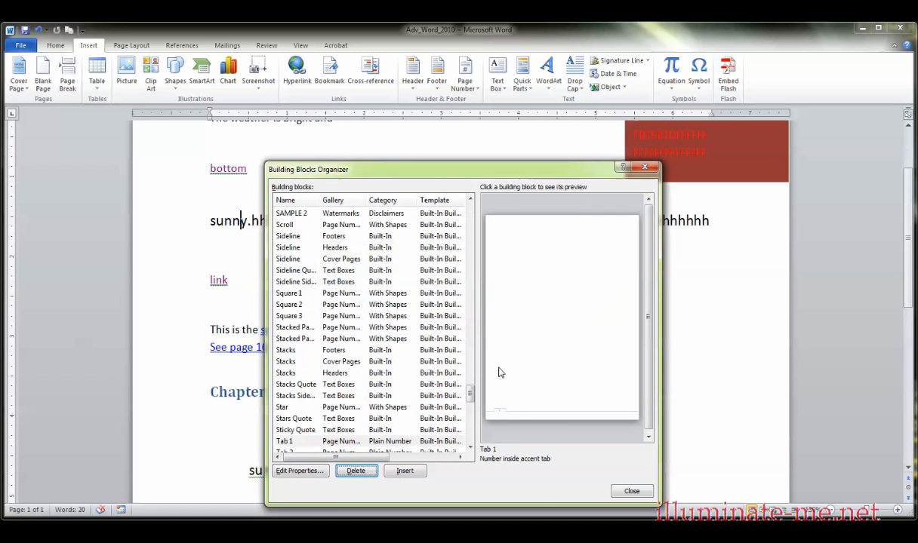
Leave the Building Blocks Organizer, apply a Dropped drop cap to the T in "The weather is bright and", and shrink it to about 56.5 pt.
click(630, 491)
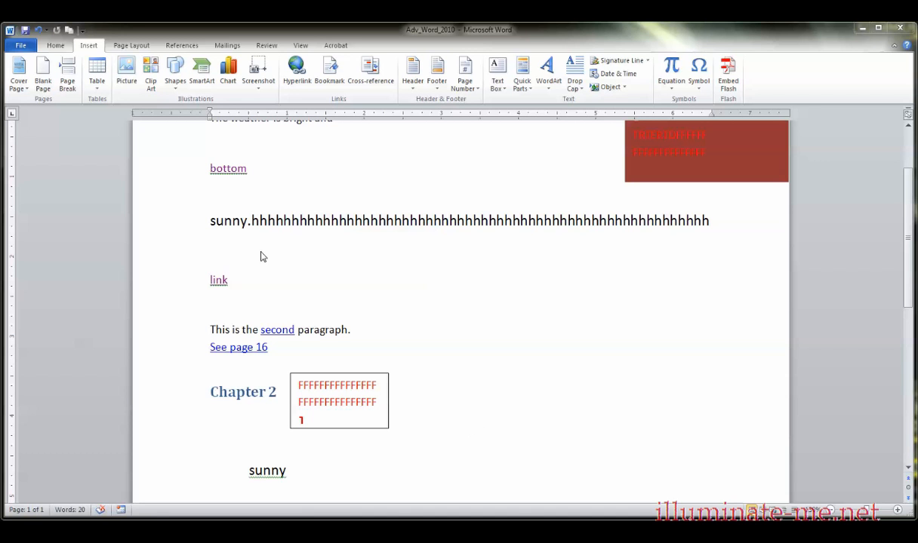
scroll(238, 228, up, 3)
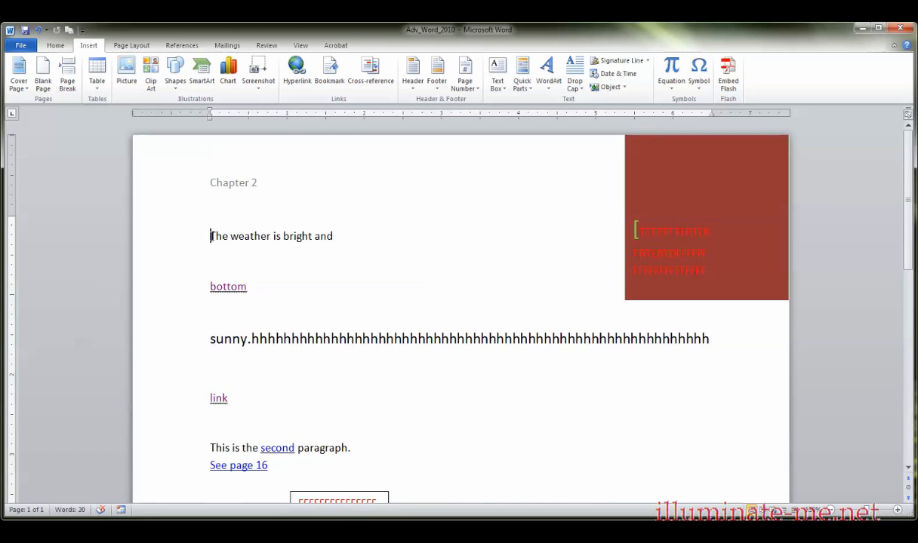
drag(211, 236, 215, 236)
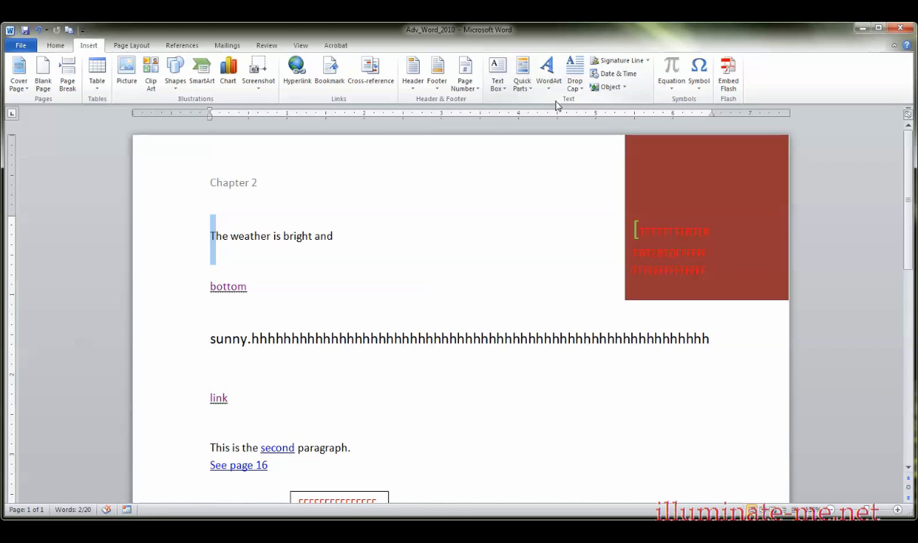
click(582, 88)
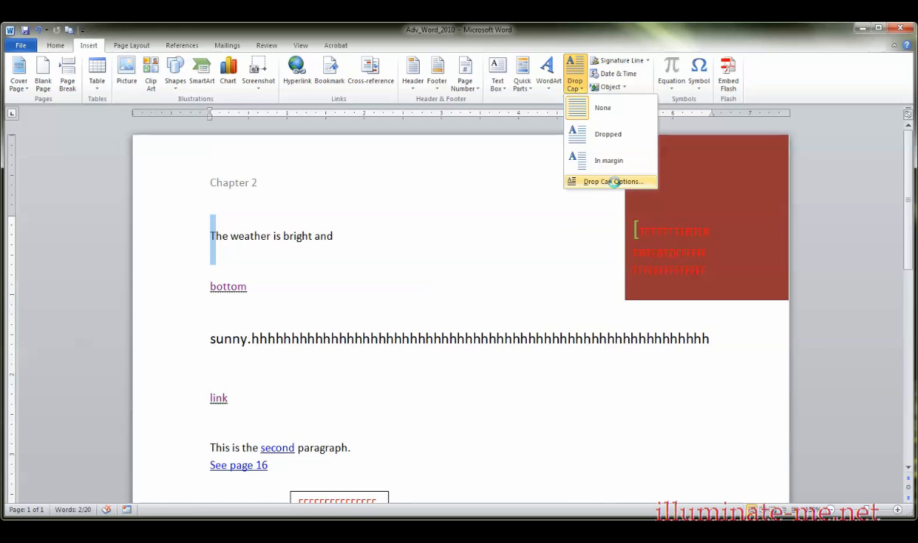
click(612, 182)
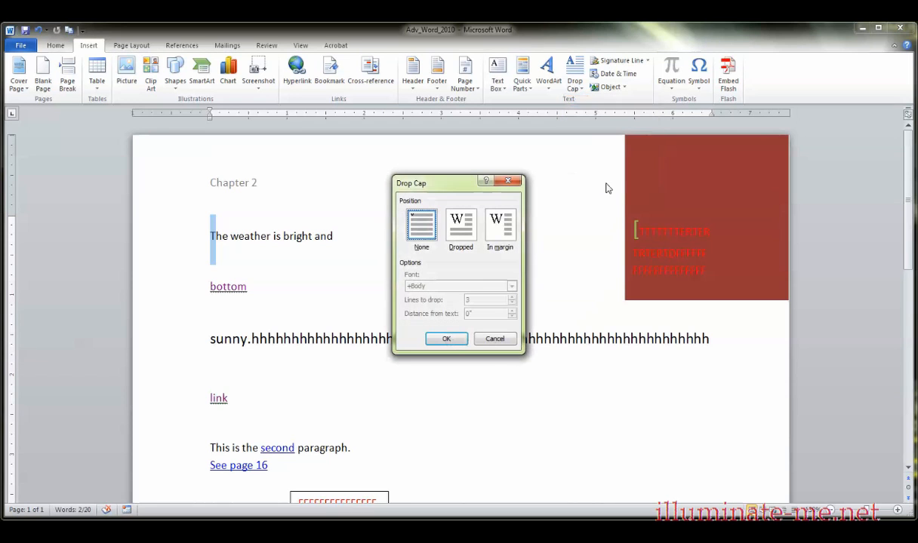
click(465, 230)
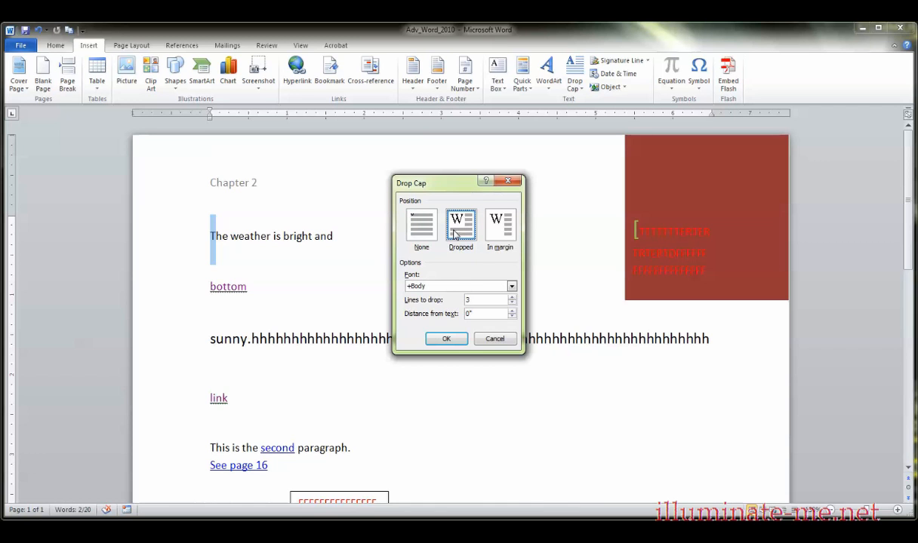
click(453, 345)
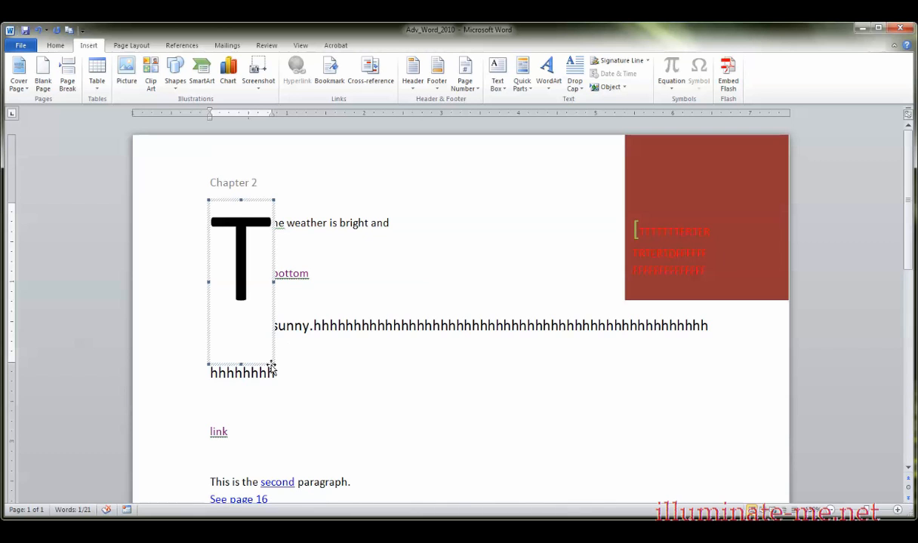
drag(271, 367, 257, 290)
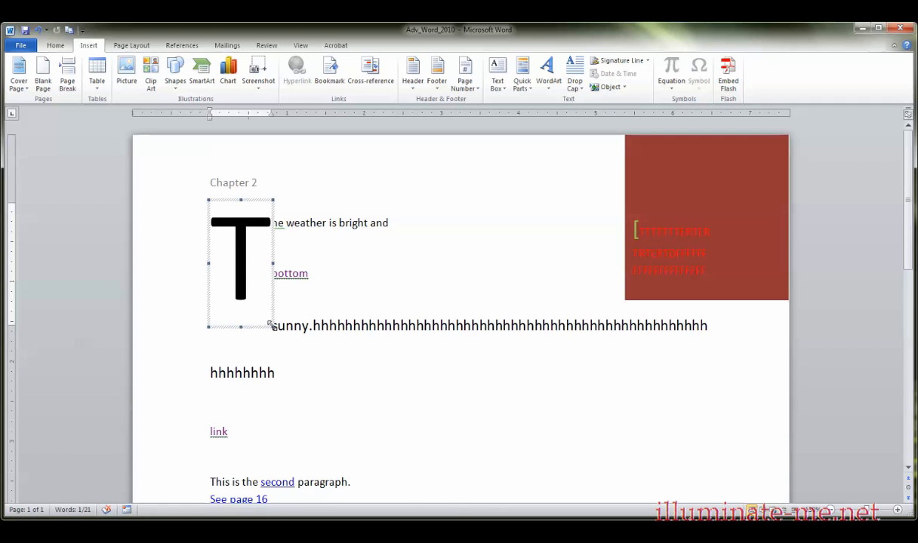
drag(271, 325, 242, 274)
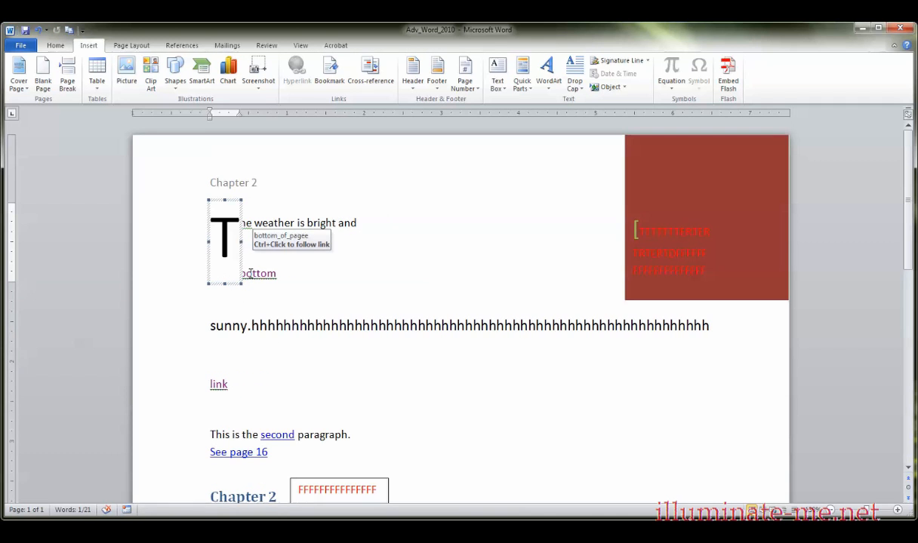
Color the drop cap T red and highlight it in dark yellow.
click(56, 46)
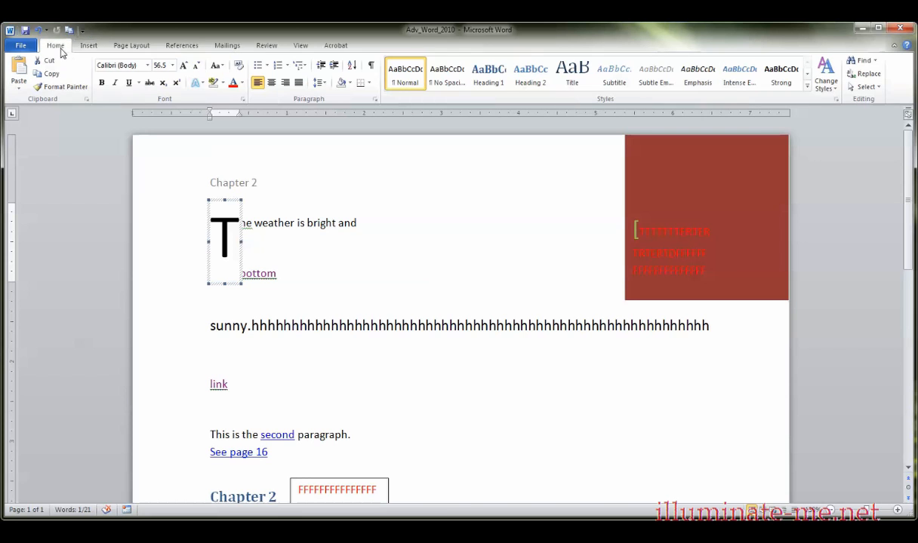
click(233, 86)
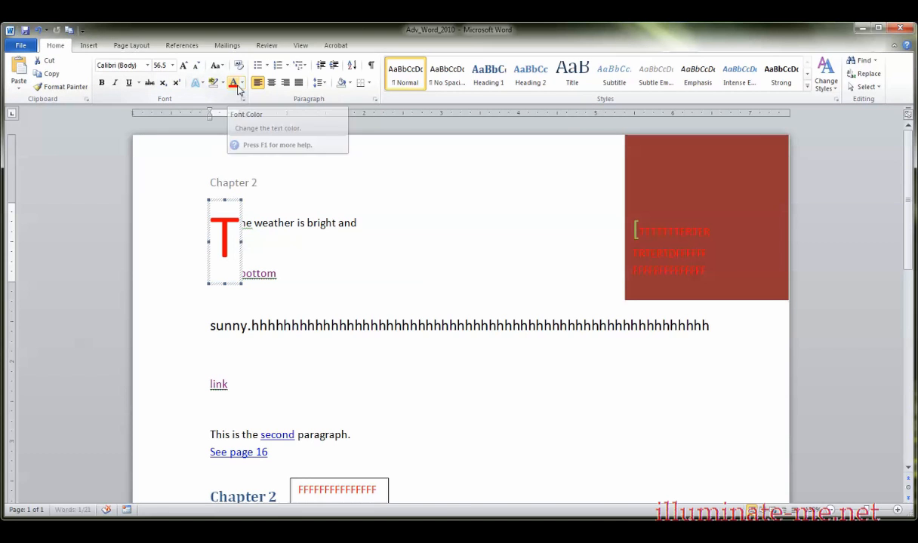
click(197, 83)
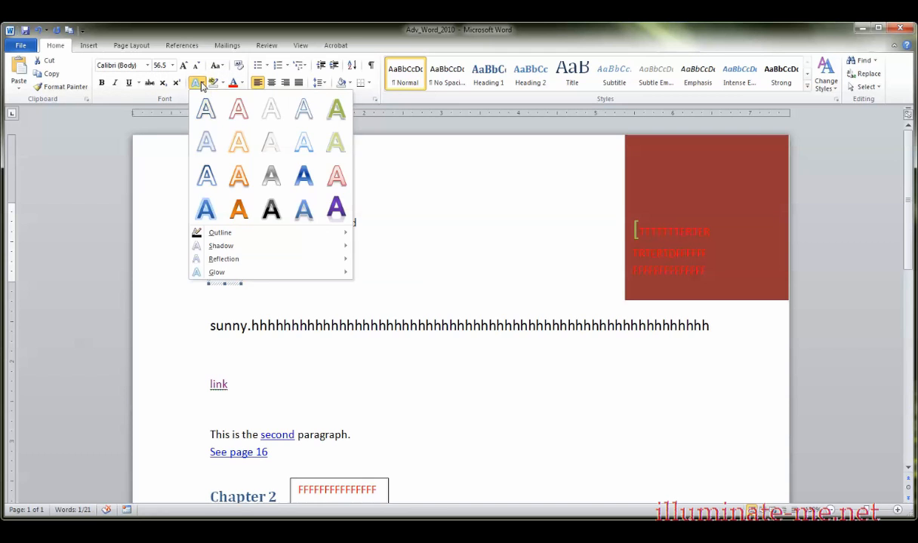
click(200, 84)
click(223, 83)
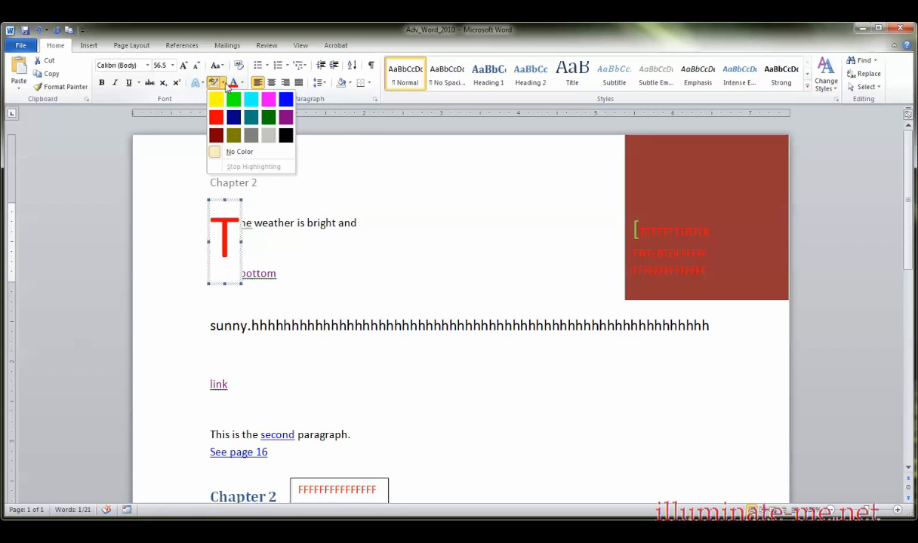
click(233, 136)
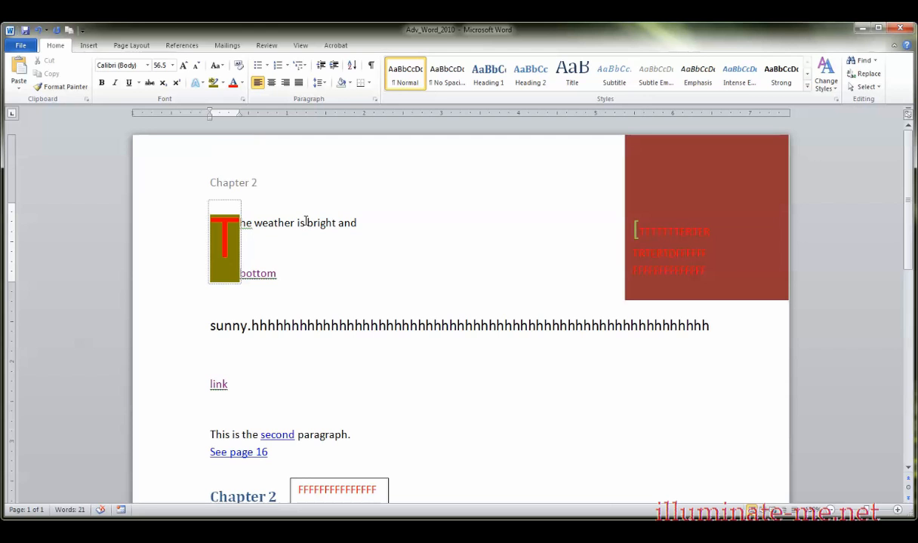
click(310, 250)
click(229, 239)
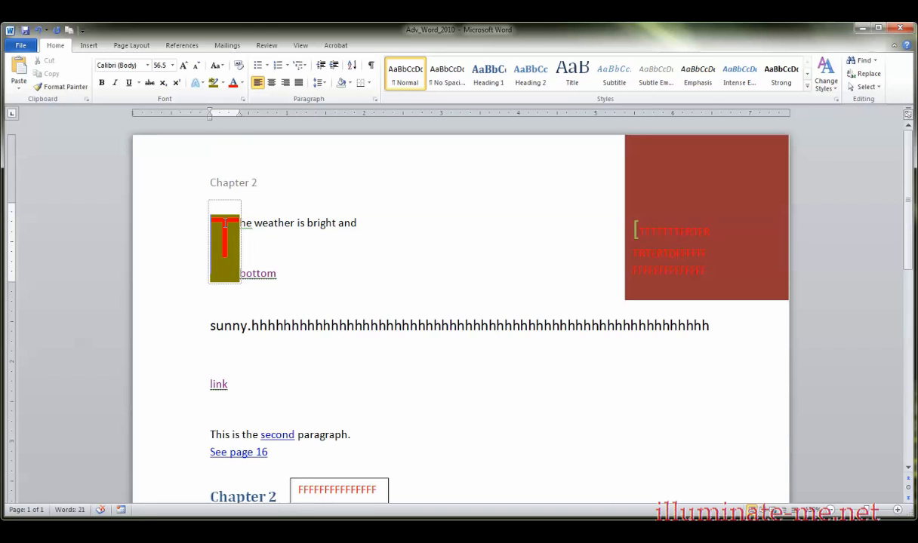
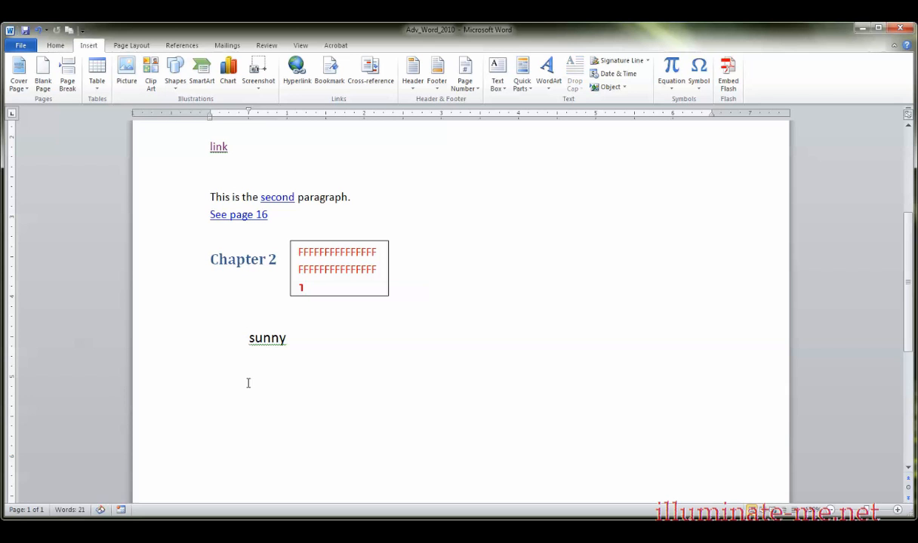
Start inserting an object created from an existing file after "sunny" below the Chapter 2 heading.
click(272, 366)
click(318, 335)
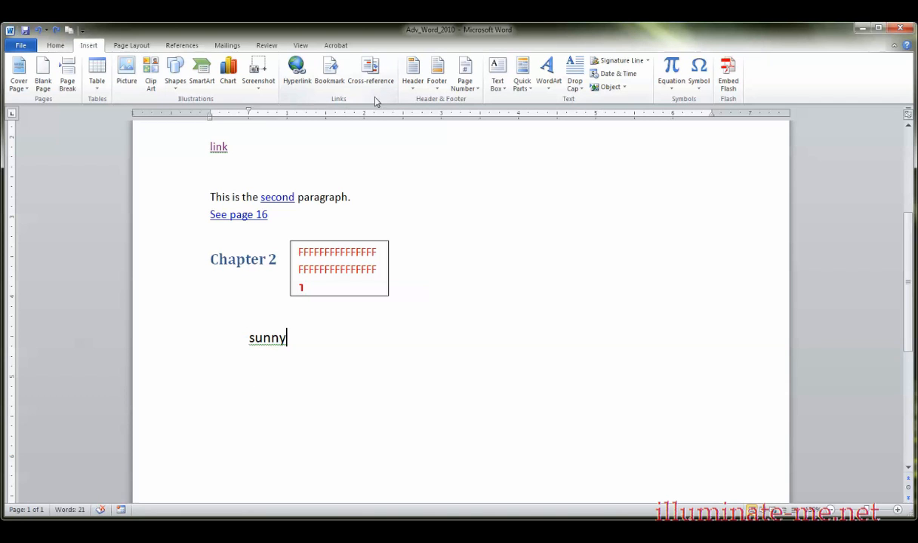
click(623, 87)
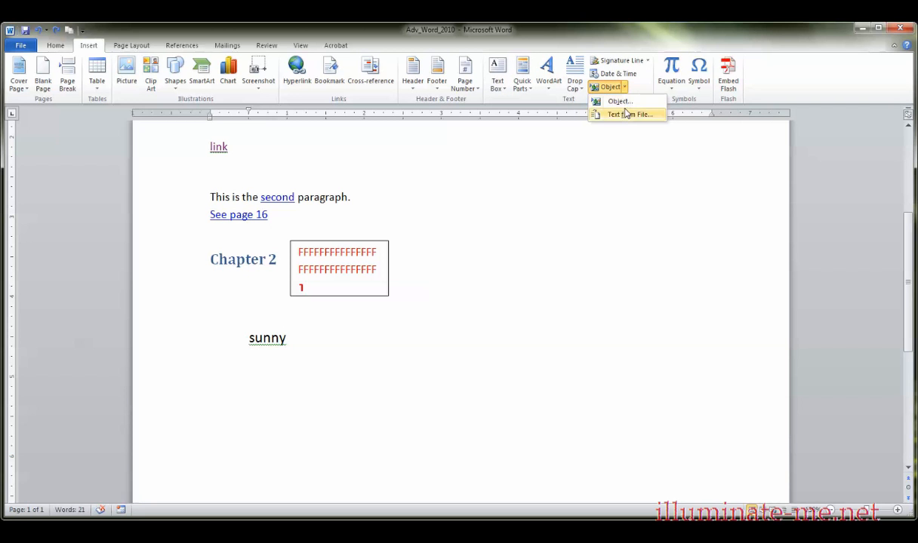
click(618, 101)
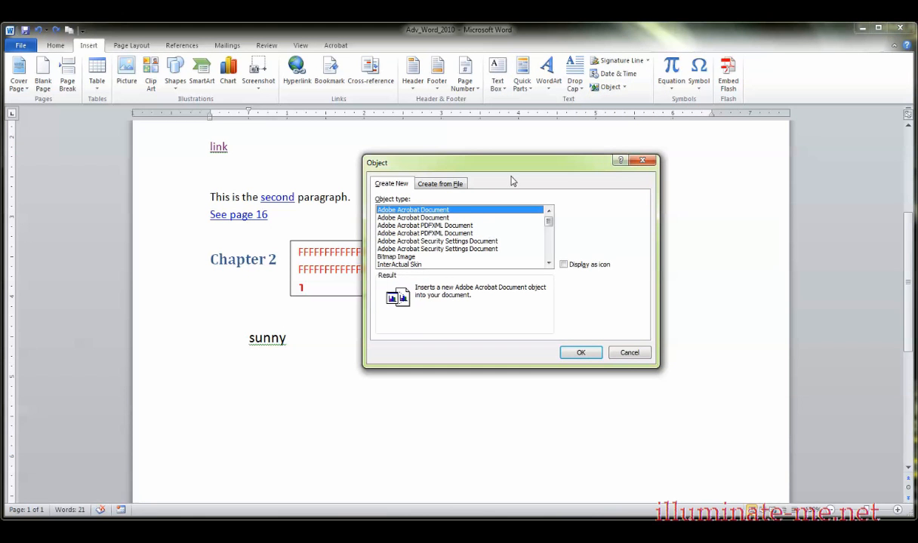
drag(483, 162, 500, 205)
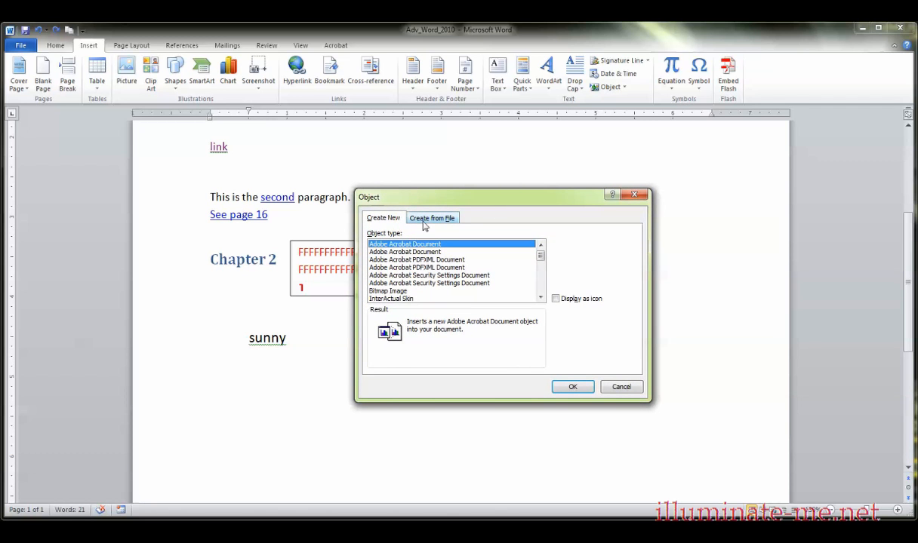
click(449, 219)
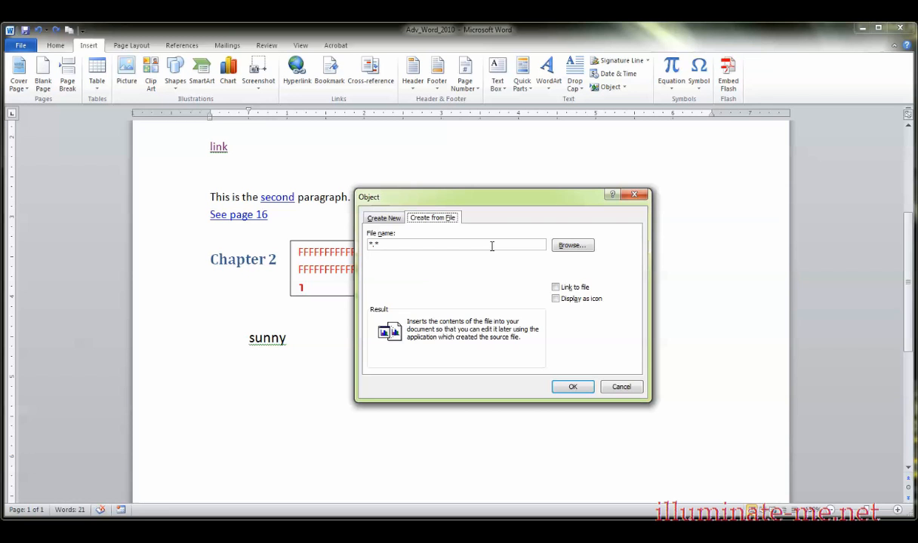
Insert chewbacca.jpg from the Desktop's video_lessons folder as an embedded object displayed as an icon.
click(559, 247)
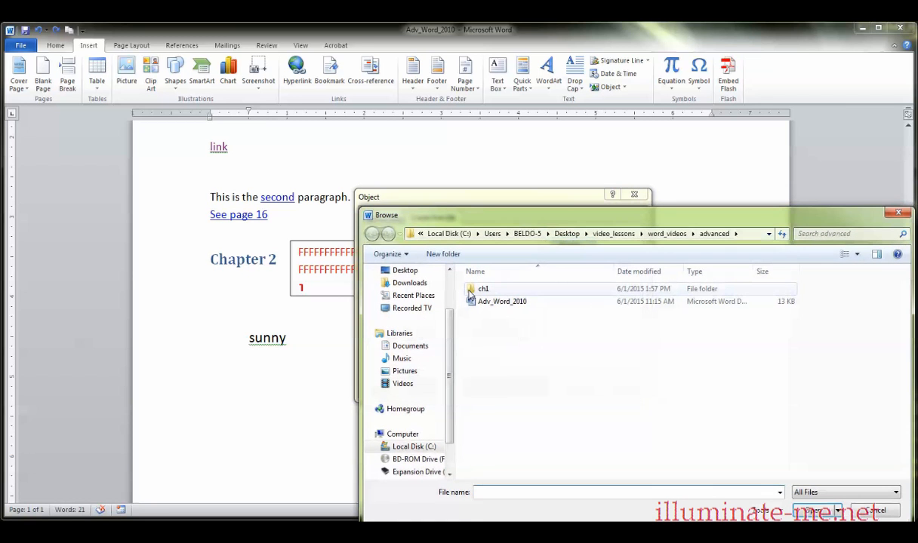
click(411, 271)
click(521, 320)
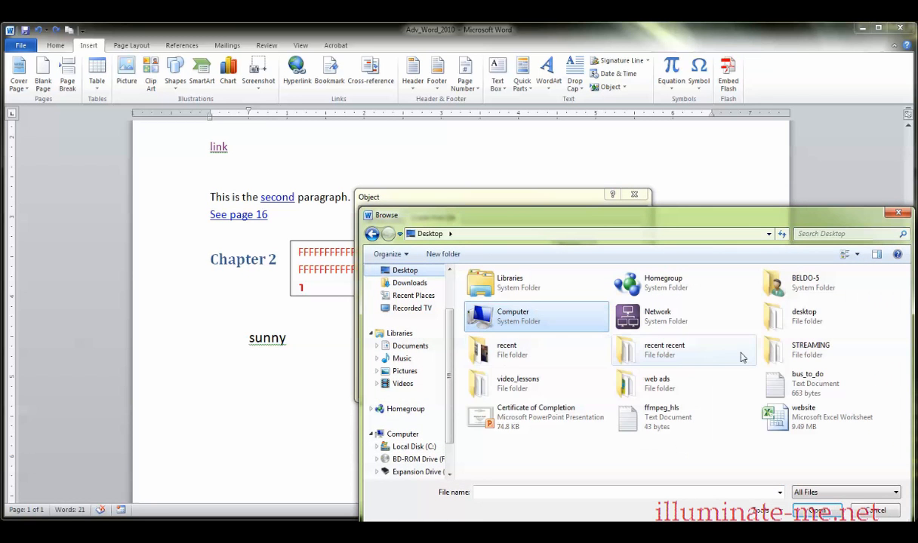
double_click(522, 361)
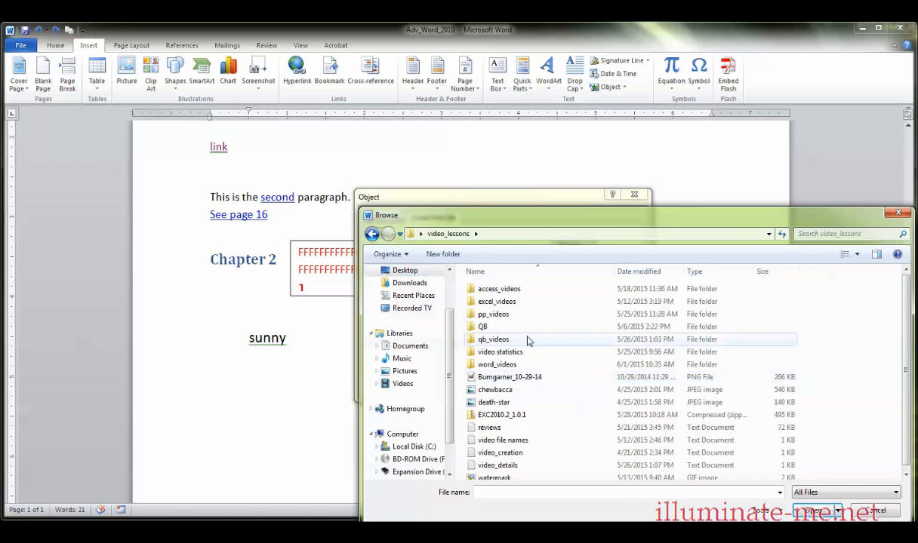
scroll(528, 413, down, 1)
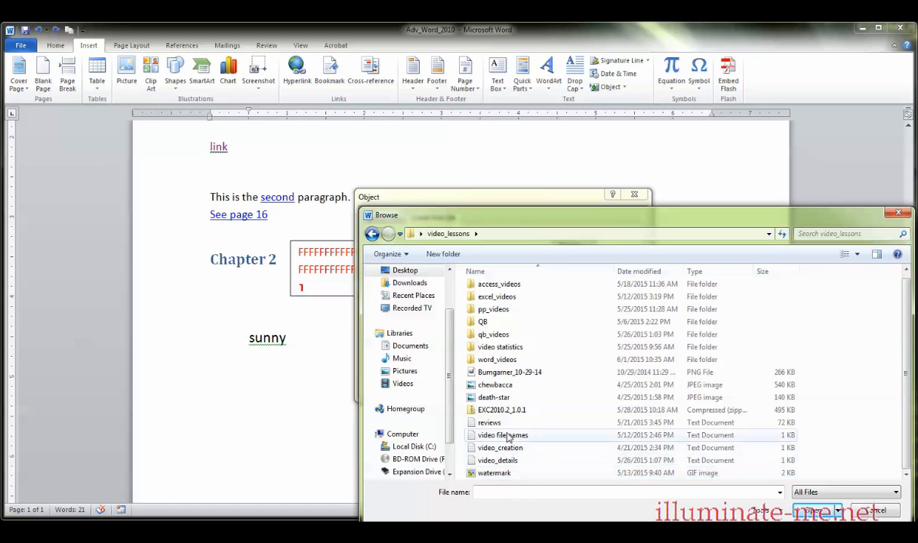
click(494, 385)
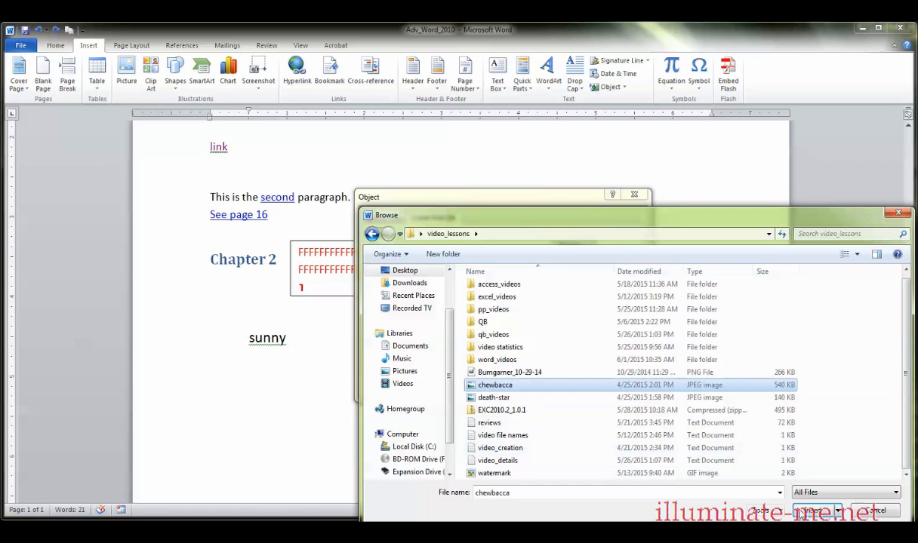
click(814, 510)
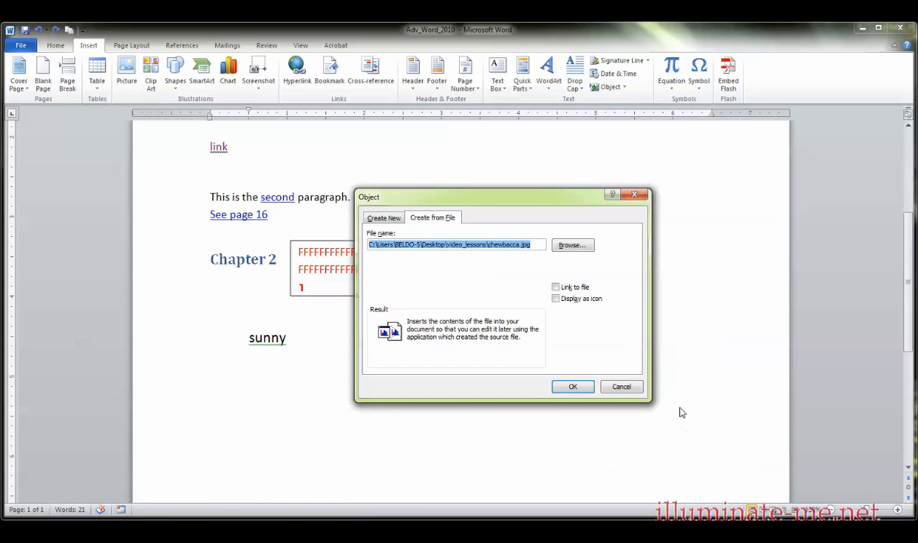
click(556, 301)
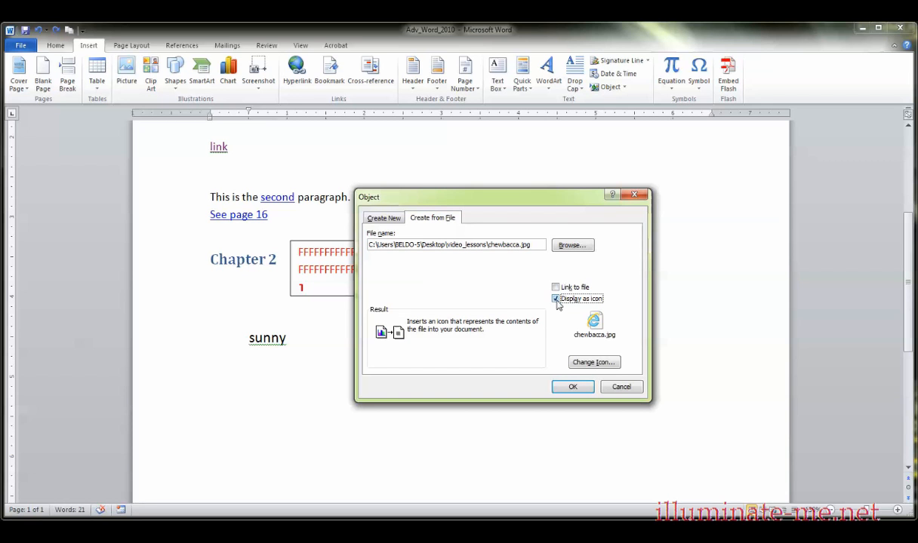
click(573, 387)
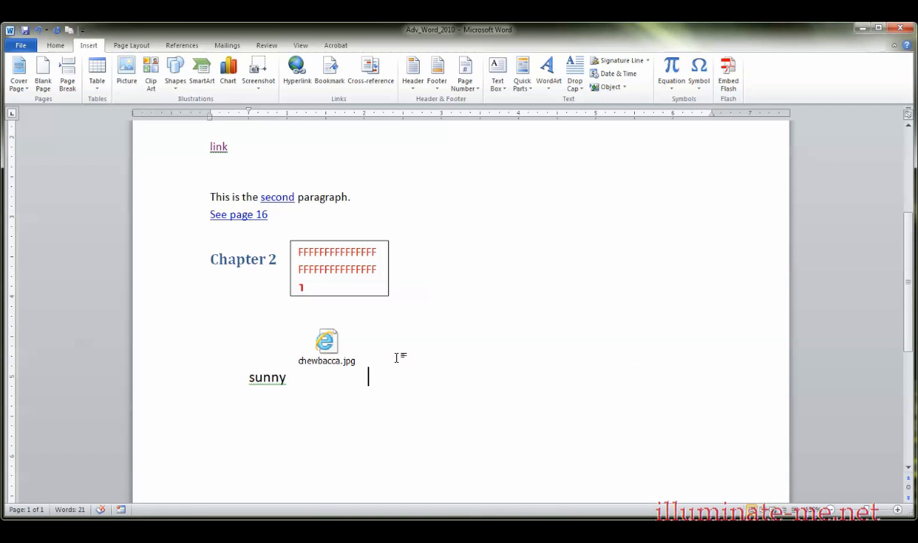
Open the embedded chewbacca.jpg icon to view its picture and close the photo viewer.
double_click(332, 355)
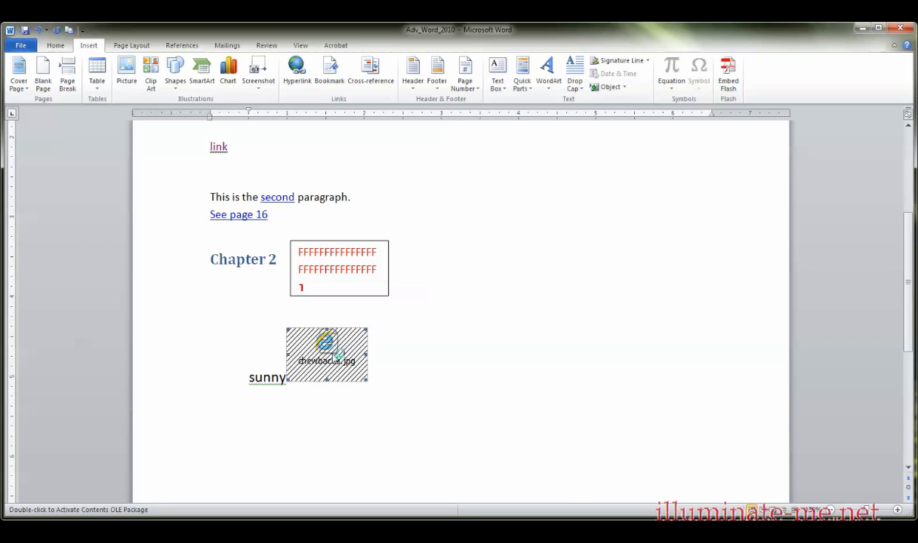
drag(305, 38, 441, 72)
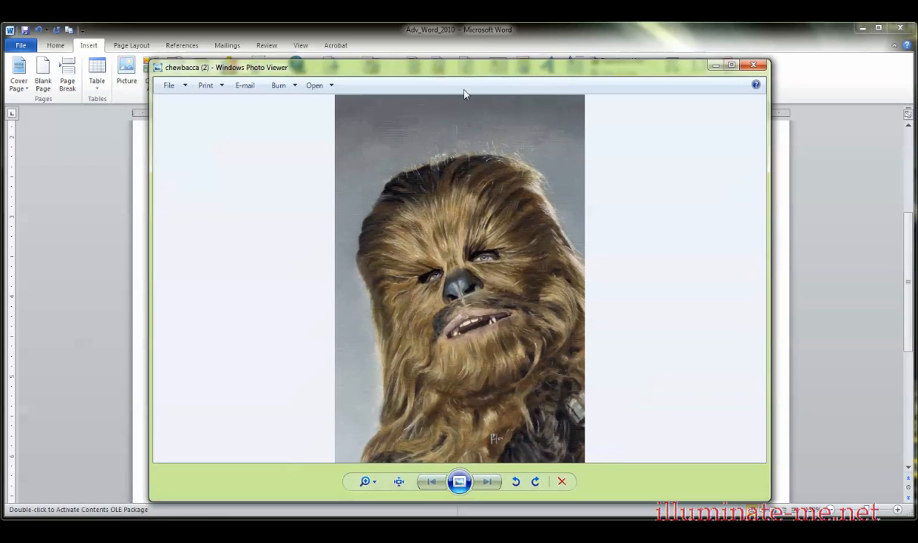
click(753, 65)
click(509, 312)
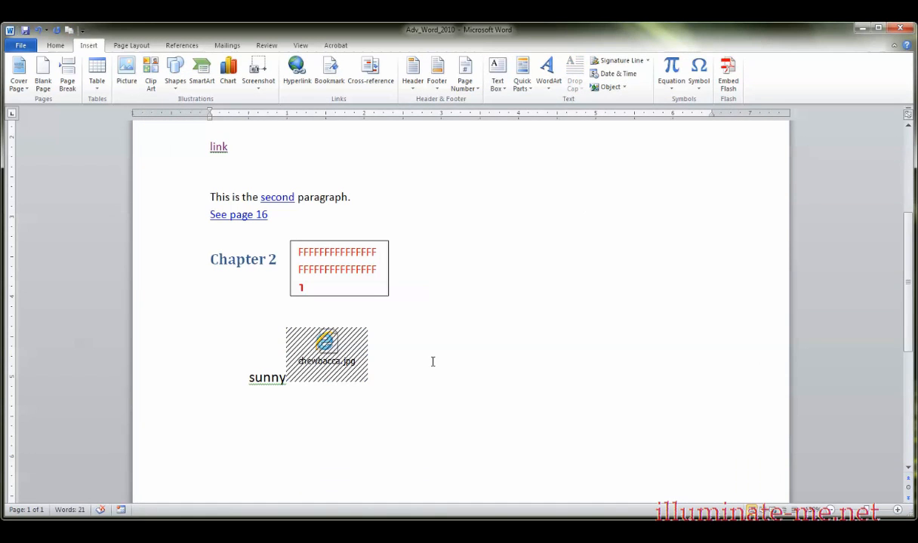
Cut the chewbacca.jpg icon from the line containing "sunny".
click(372, 355)
right_click(350, 357)
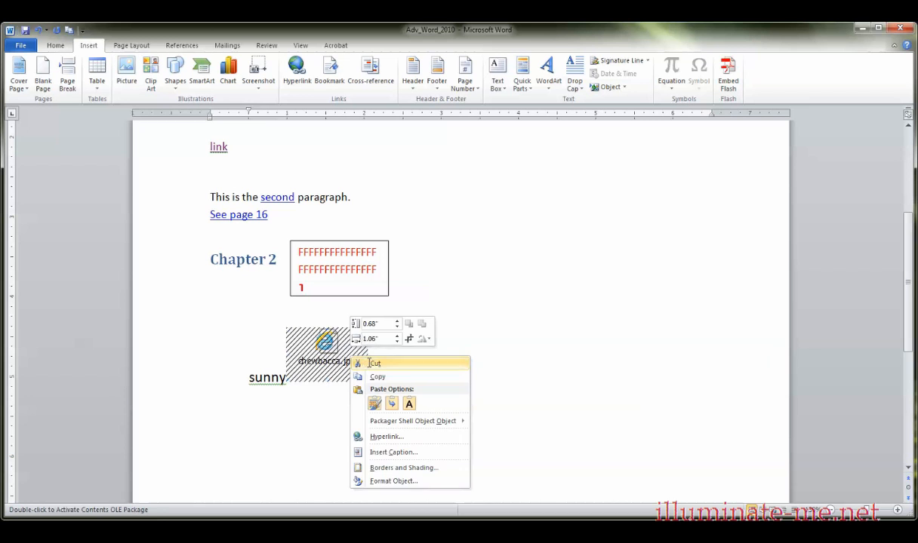
click(370, 365)
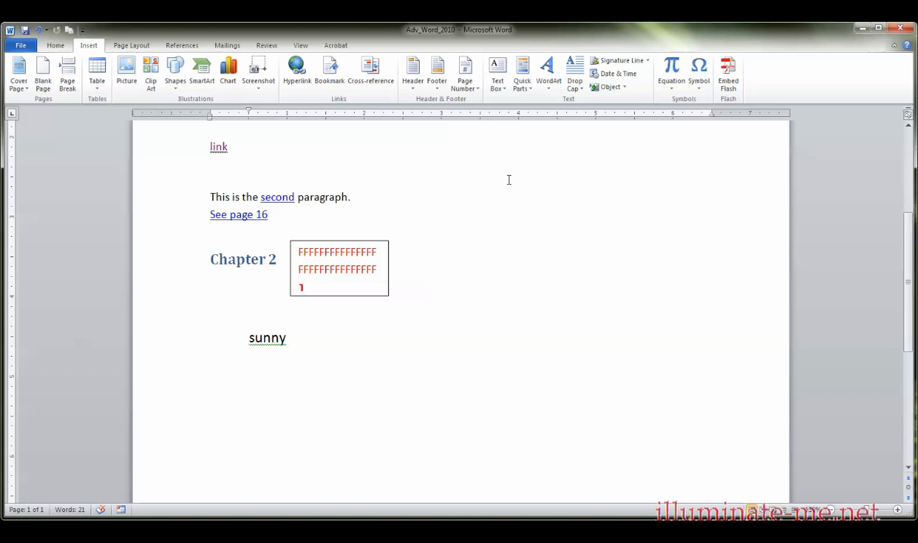
Insert ch2.pdf from the Desktop as an embedded object displayed as an icon after "sunny".
click(625, 88)
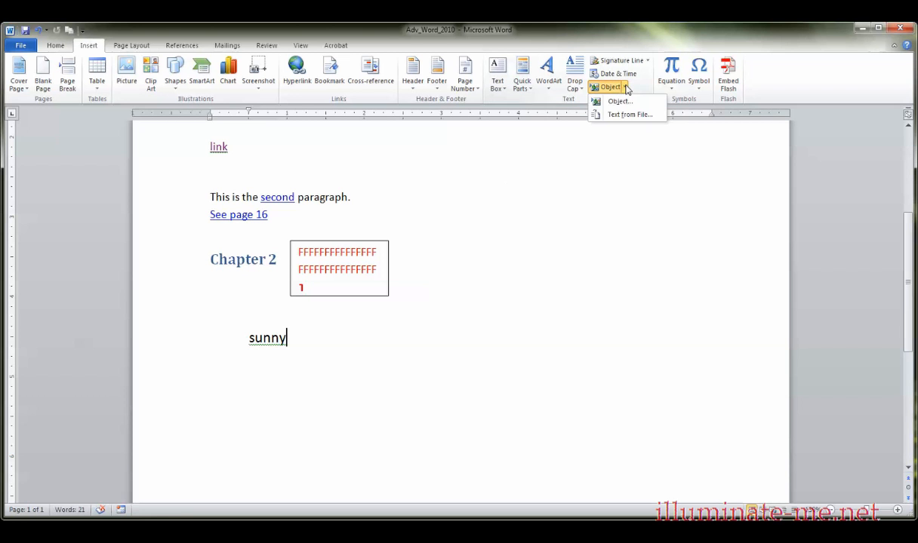
click(613, 100)
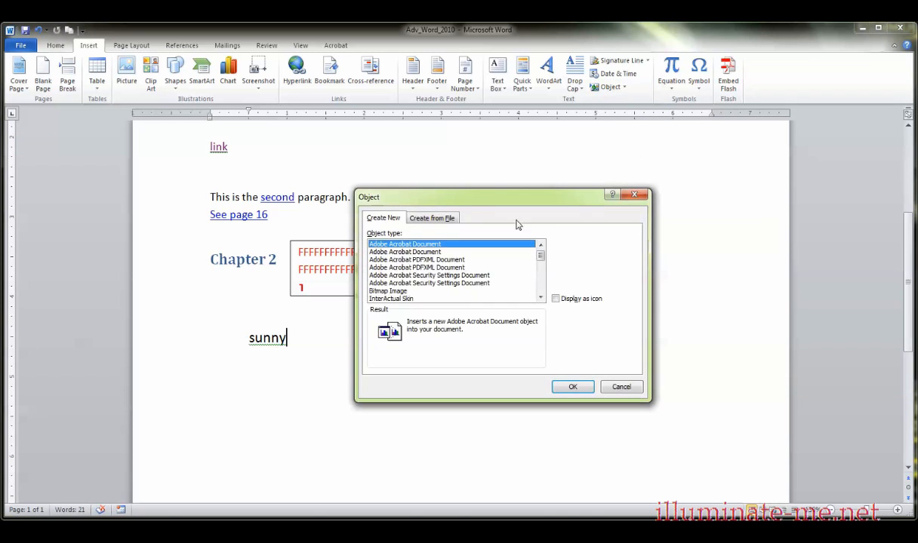
click(431, 217)
click(568, 244)
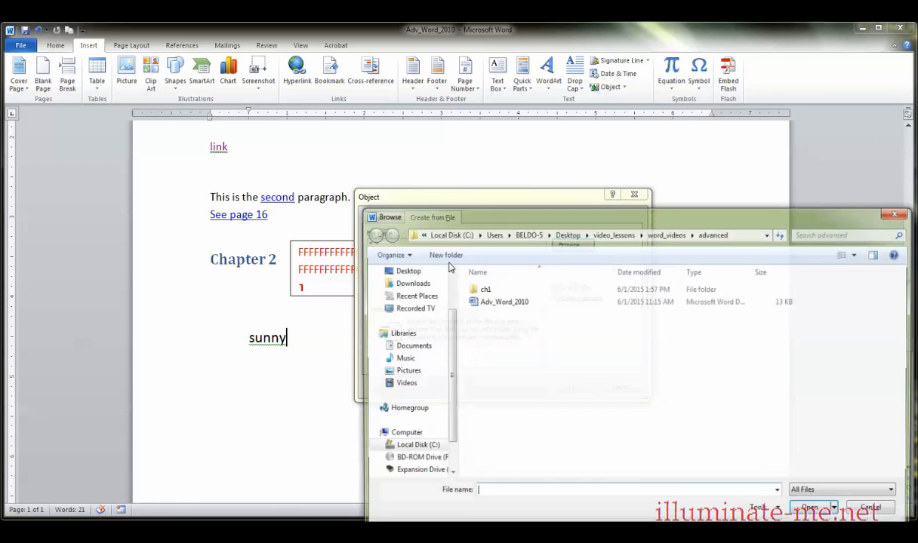
click(408, 271)
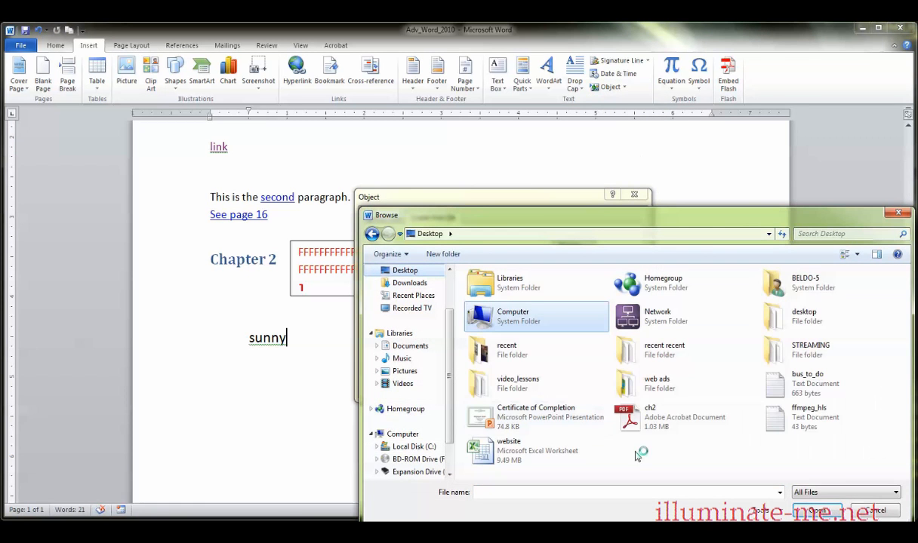
click(643, 417)
click(817, 510)
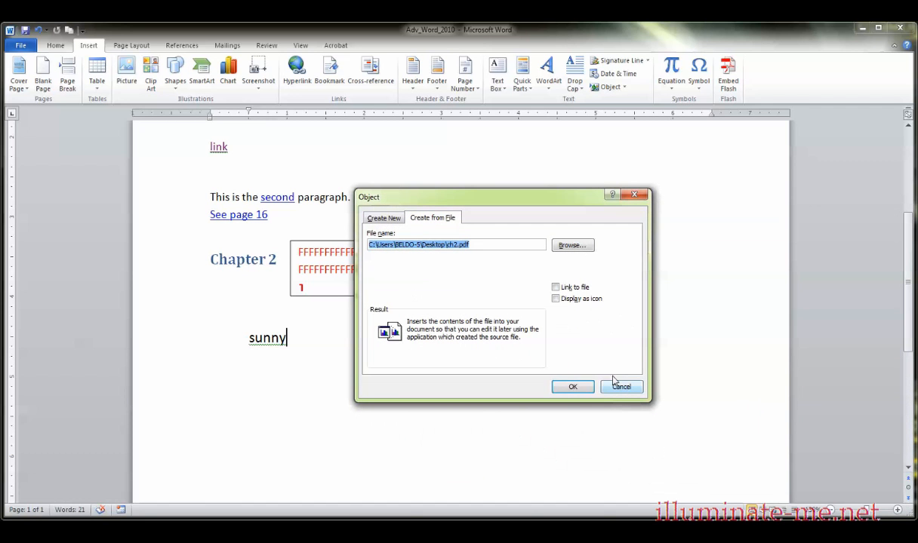
click(556, 302)
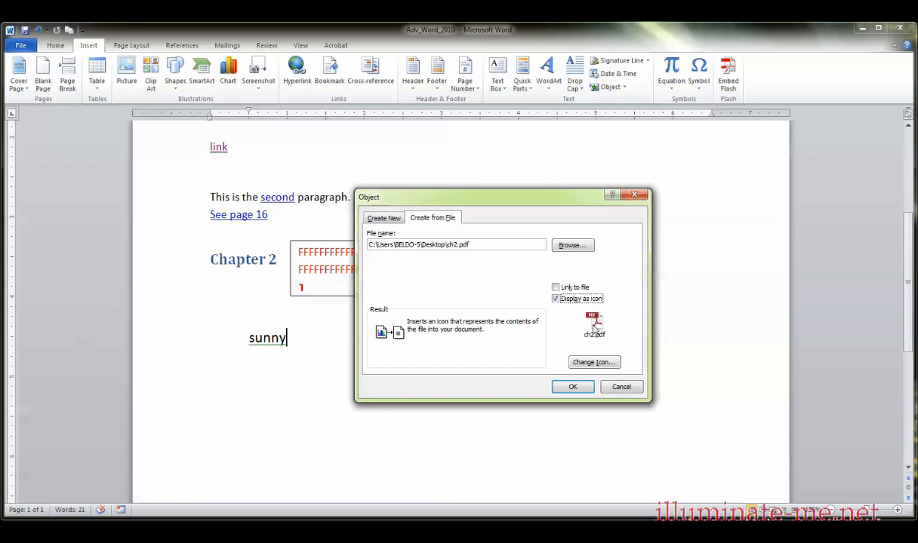
click(586, 363)
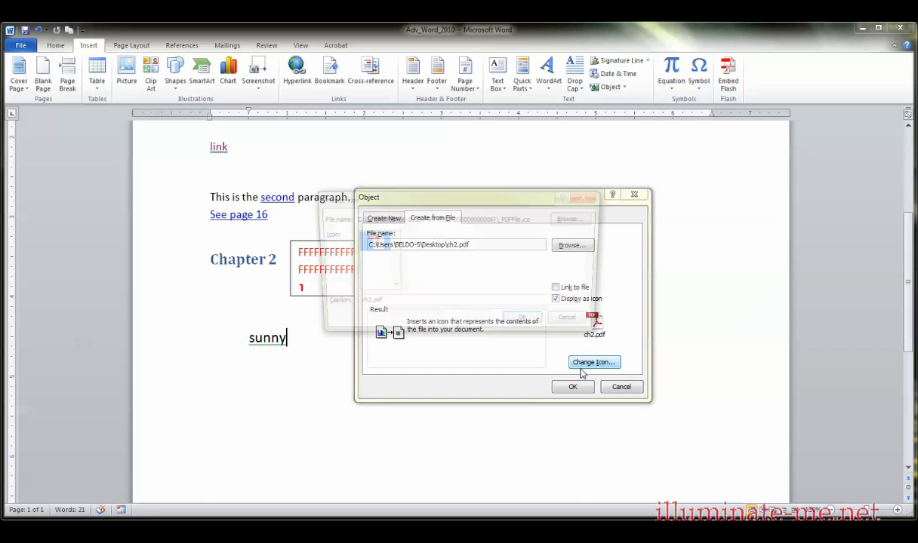
click(576, 323)
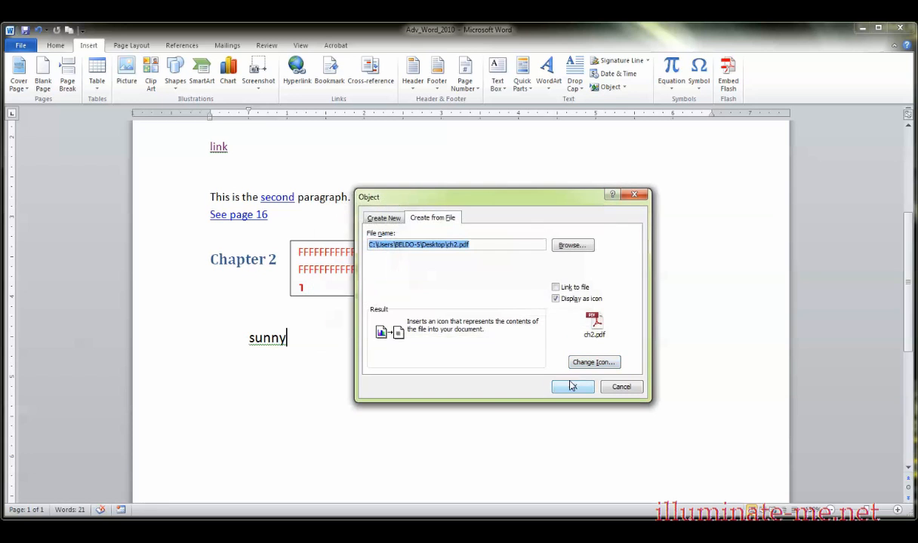
click(572, 387)
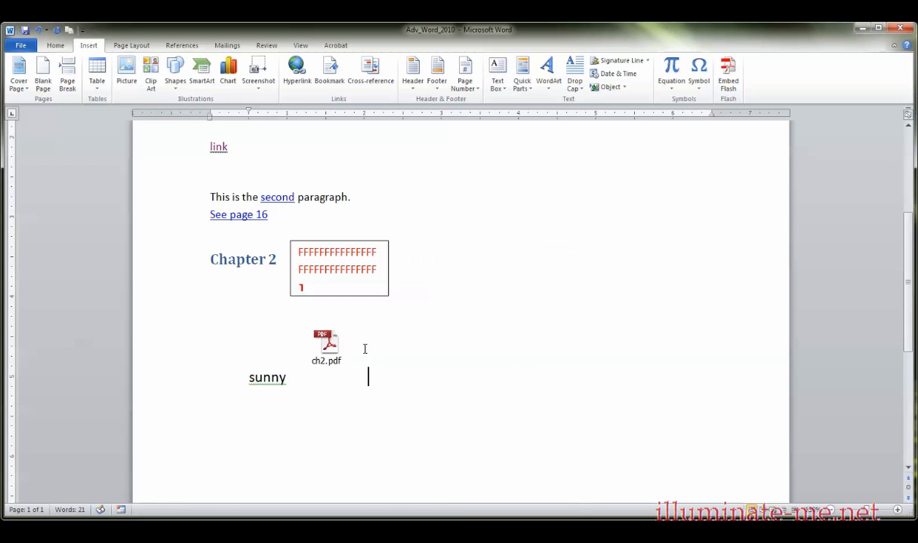
Move the ch2.pdf icon up to the "See page 16" line and back beside "sunny".
click(330, 350)
drag(332, 353, 383, 219)
drag(317, 224, 370, 374)
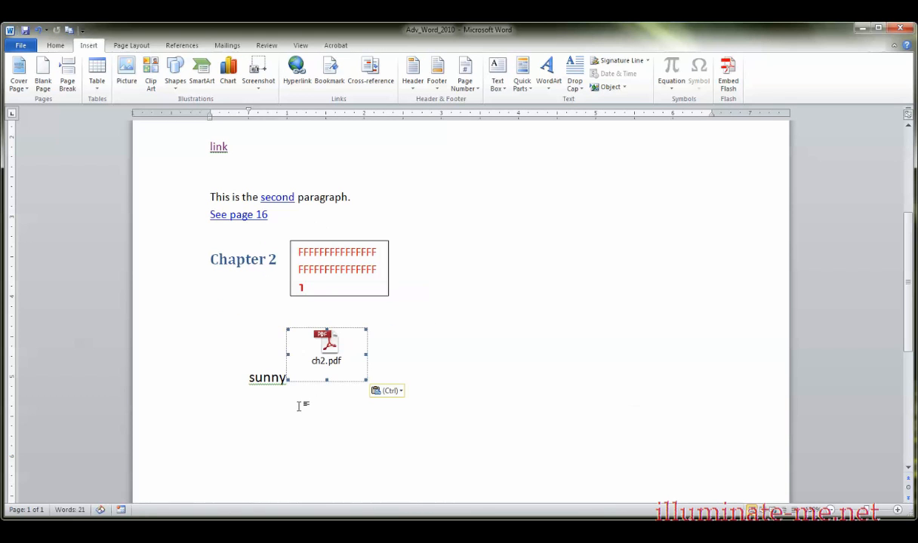
Open the embedded ch2.pdf icon to view its first page, close the PDF viewer and deselect the icon.
click(256, 366)
click(334, 362)
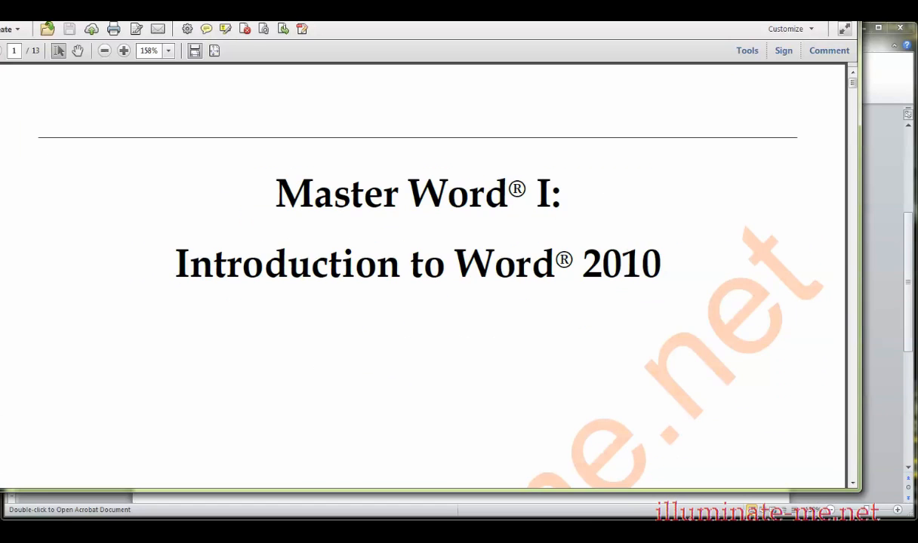
scroll(459, 247, down, 8)
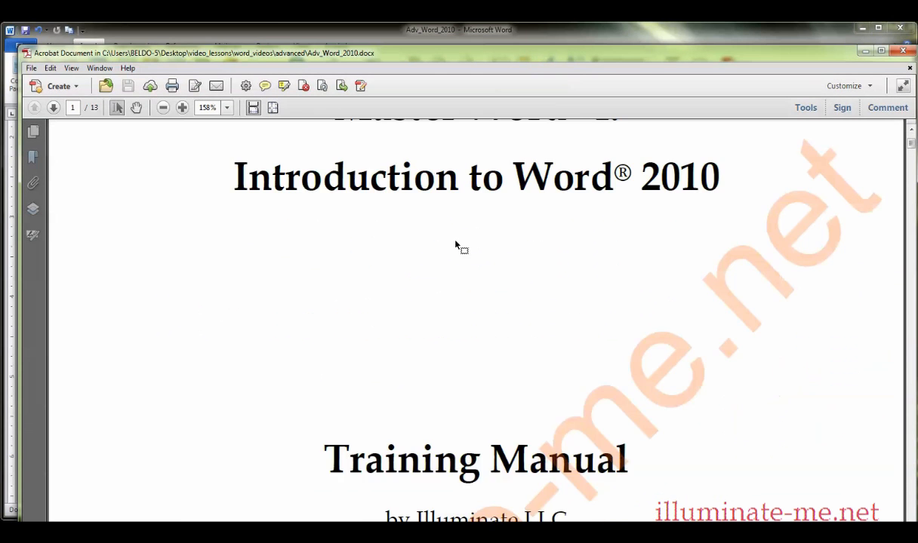
scroll(610, 302, down, 3)
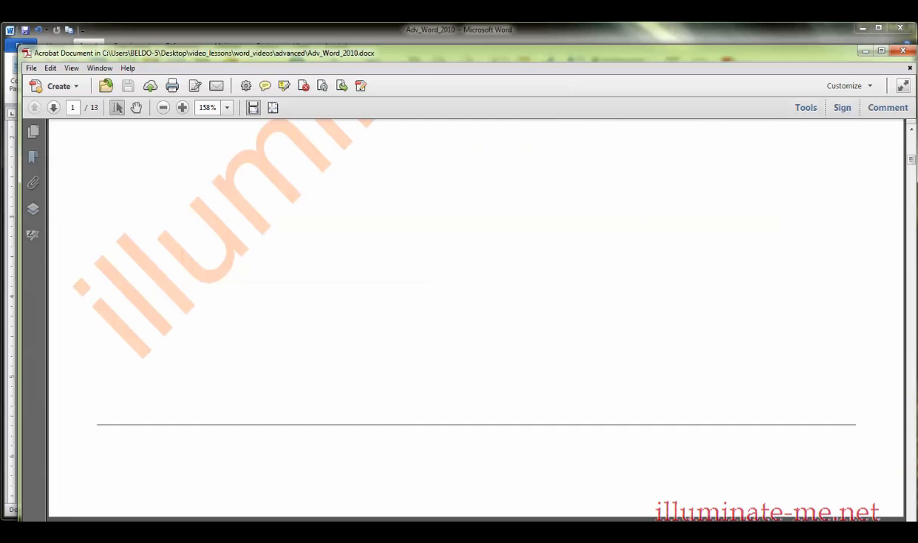
click(902, 50)
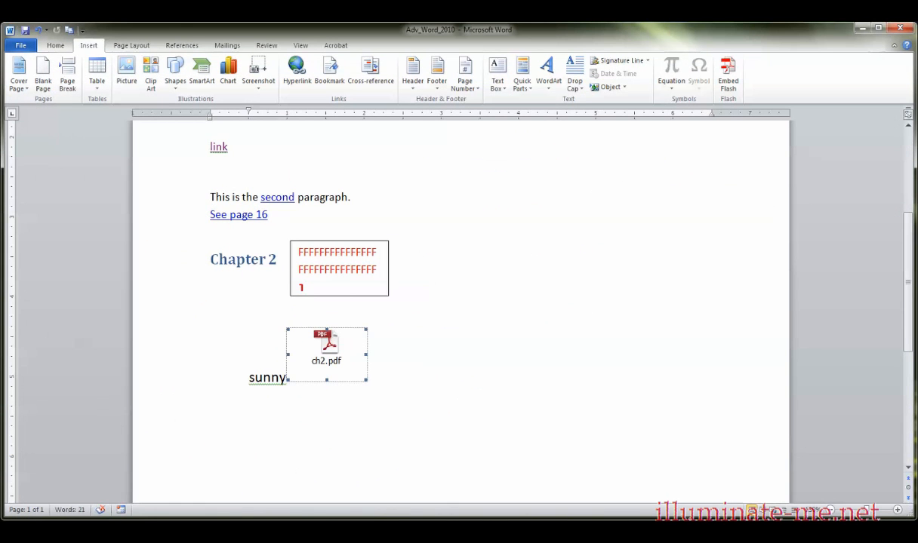
click(649, 382)
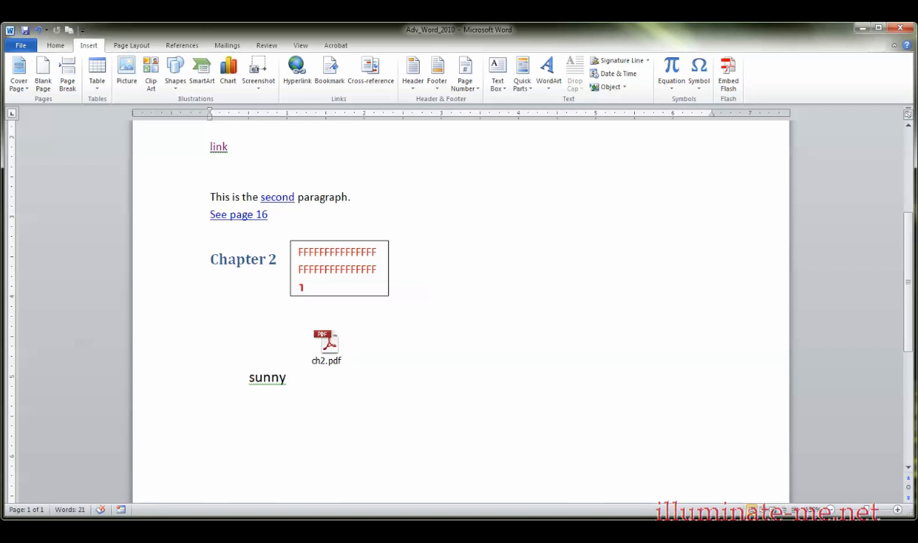
Launch Excel with a blank workbook and enter 1234 in cell E6.
key(super)
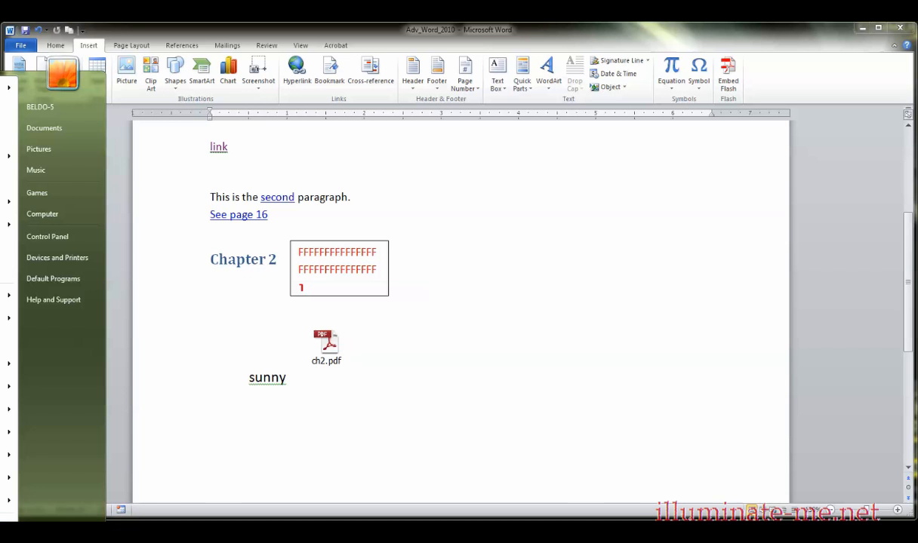
text(excel)
key(Return)
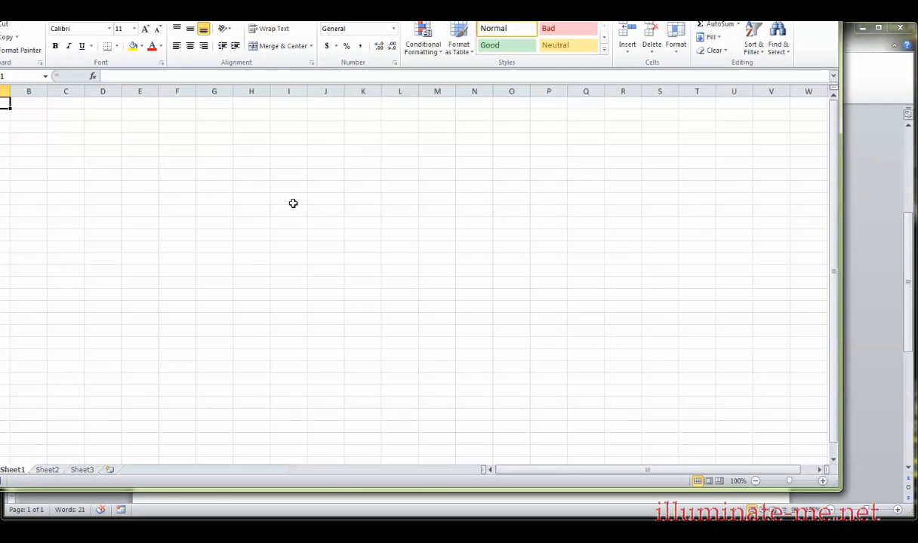
drag(317, 2, 508, 129)
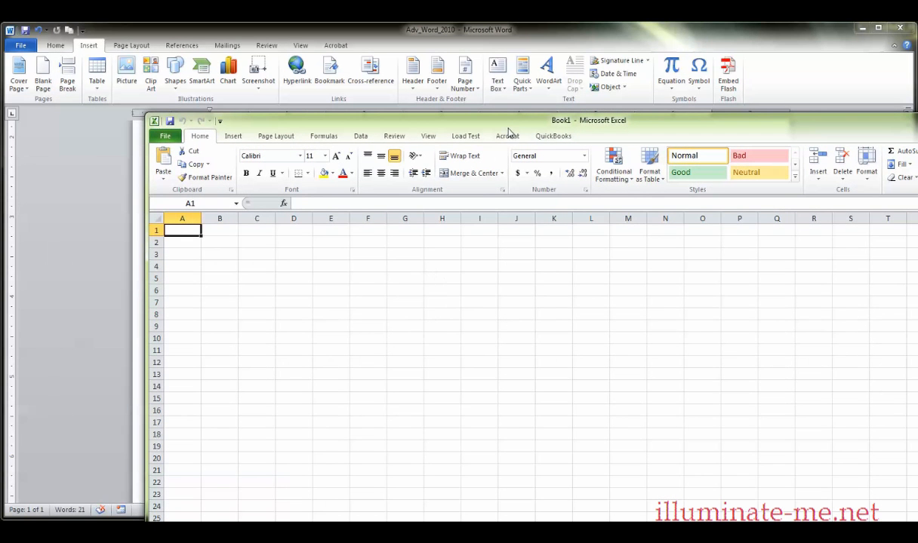
click(329, 293)
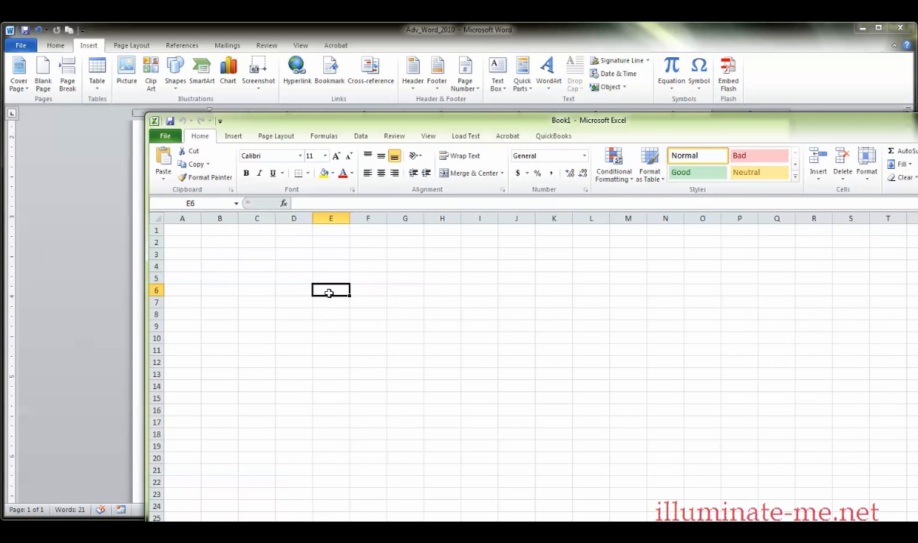
text(1234)
key(Return)
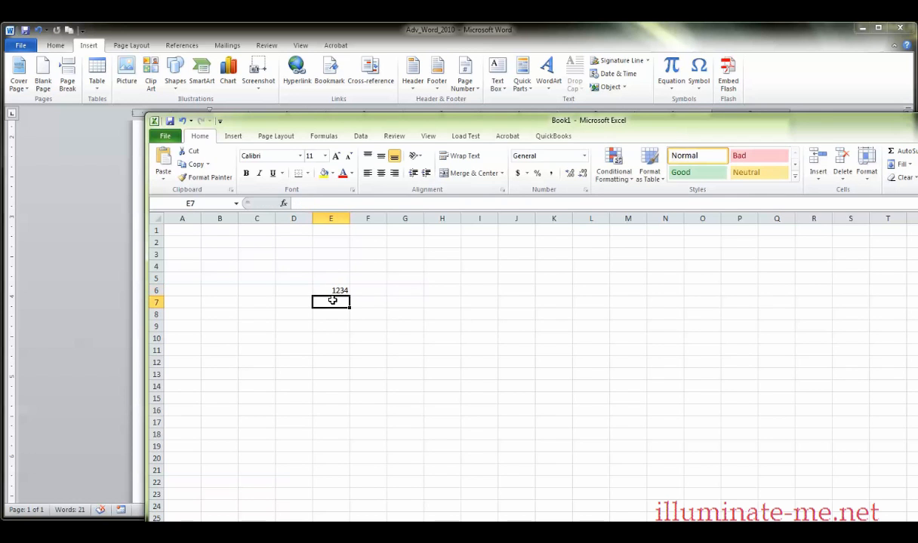
Copy cell E6 and display the Office Clipboard over the worksheet's first columns.
click(330, 290)
click(136, 294)
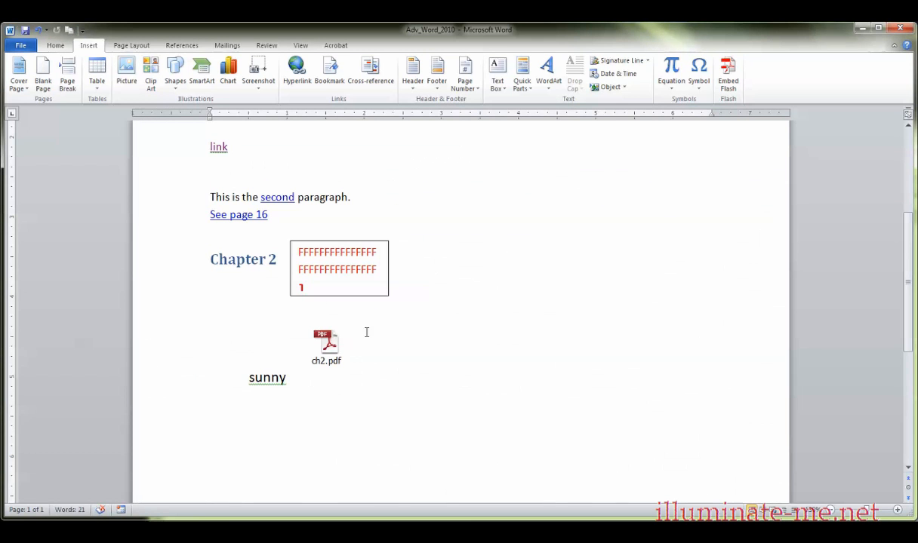
key(alt+Tab)
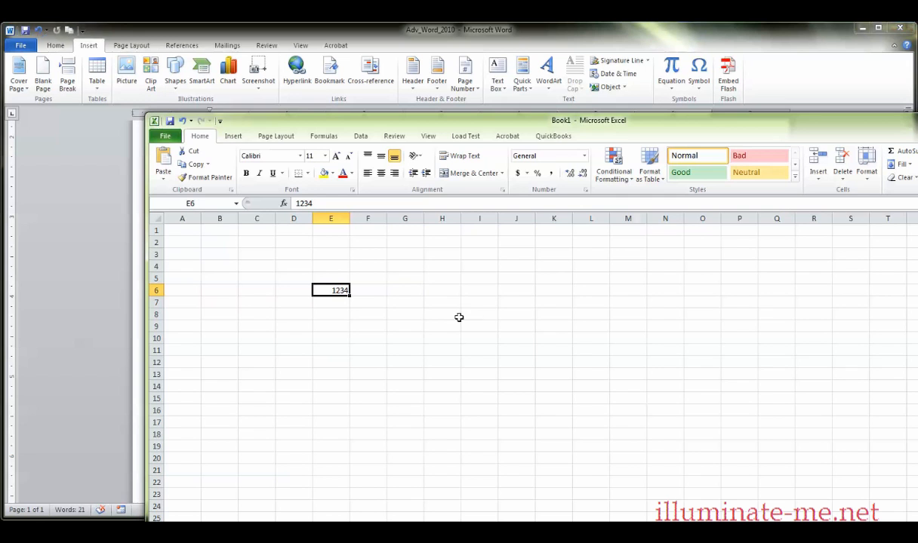
click(200, 167)
click(230, 190)
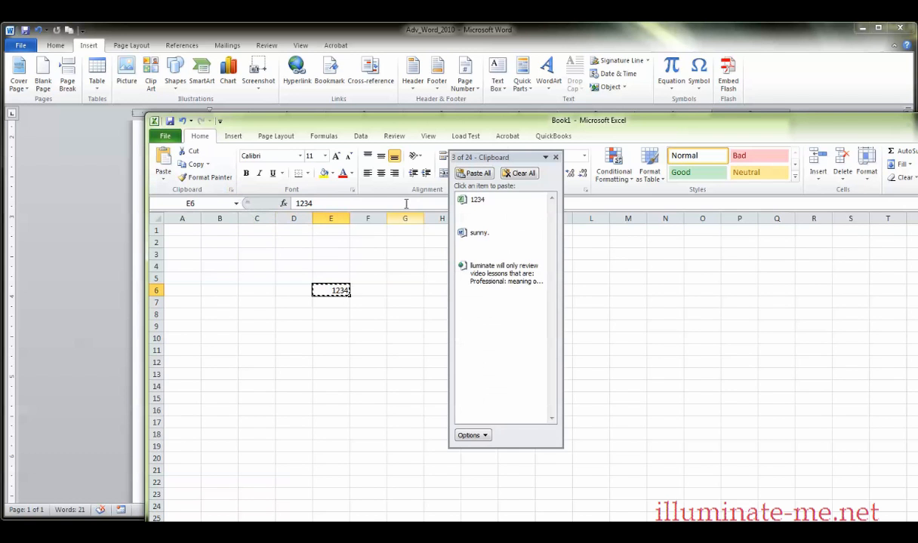
drag(464, 158, 184, 220)
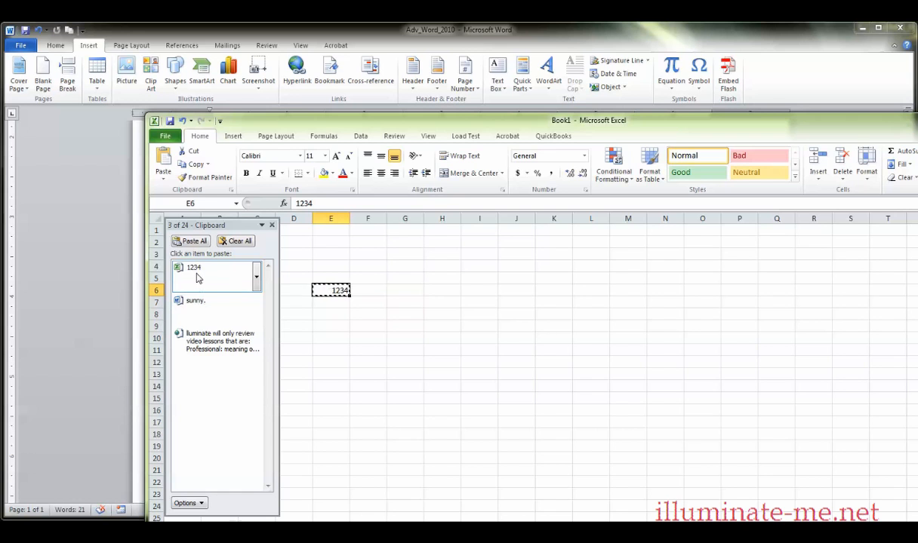
Switch back to Word and use Paste Special to paste the copied cell below the Chapter 2 heading as a Microsoft Excel Worksheet Object.
click(107, 296)
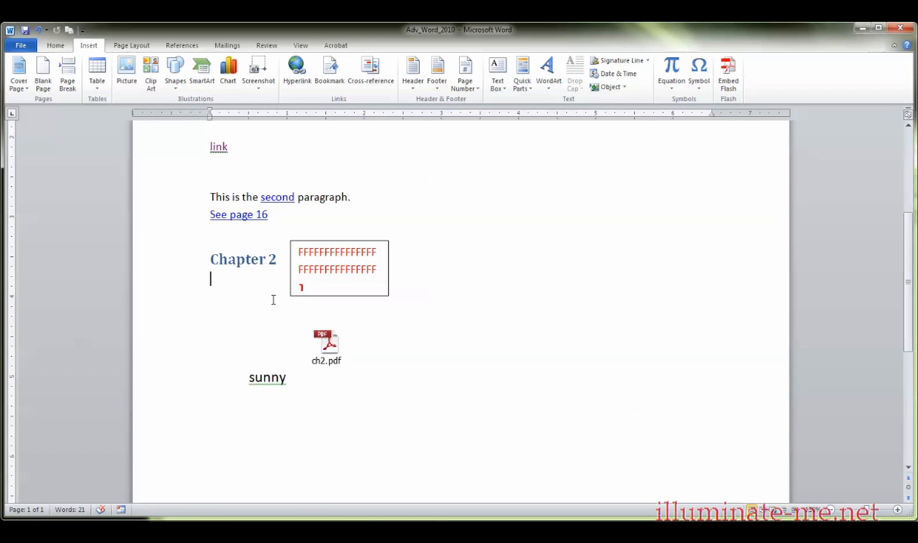
click(57, 47)
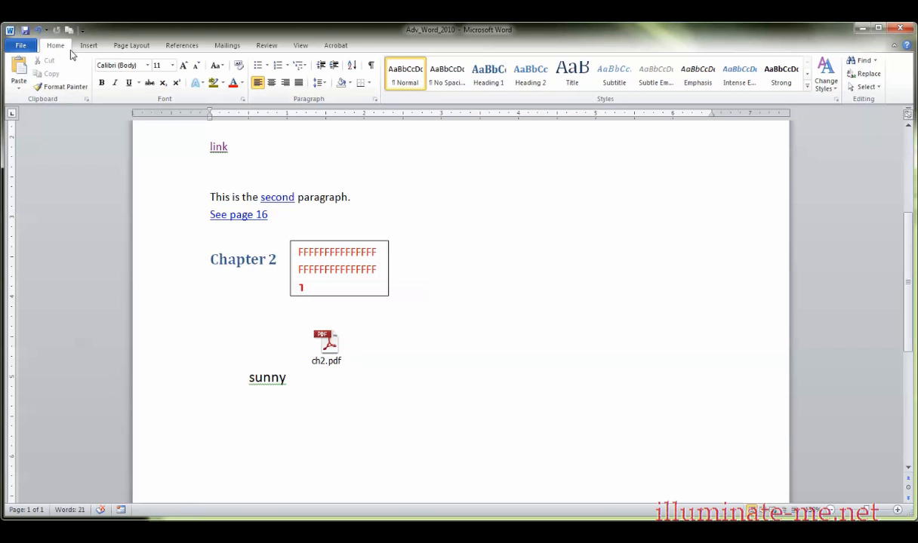
click(21, 91)
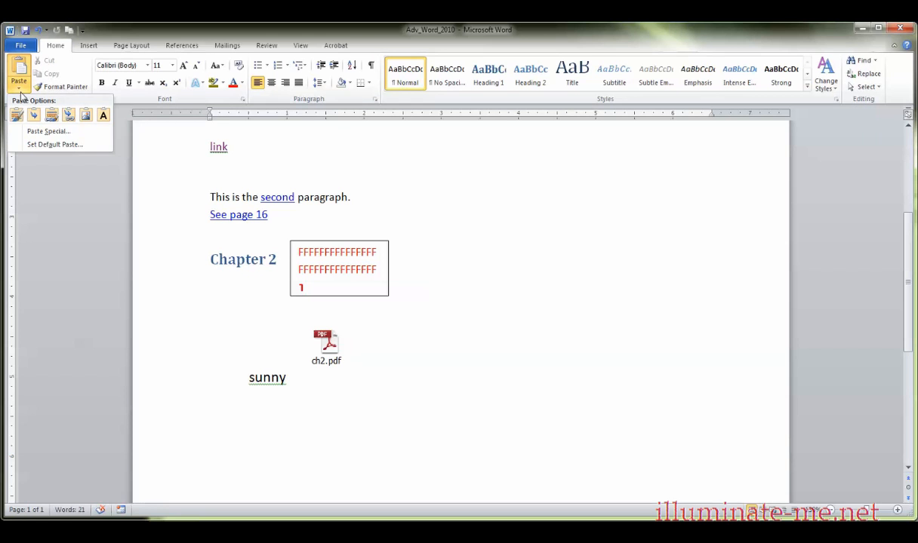
click(48, 131)
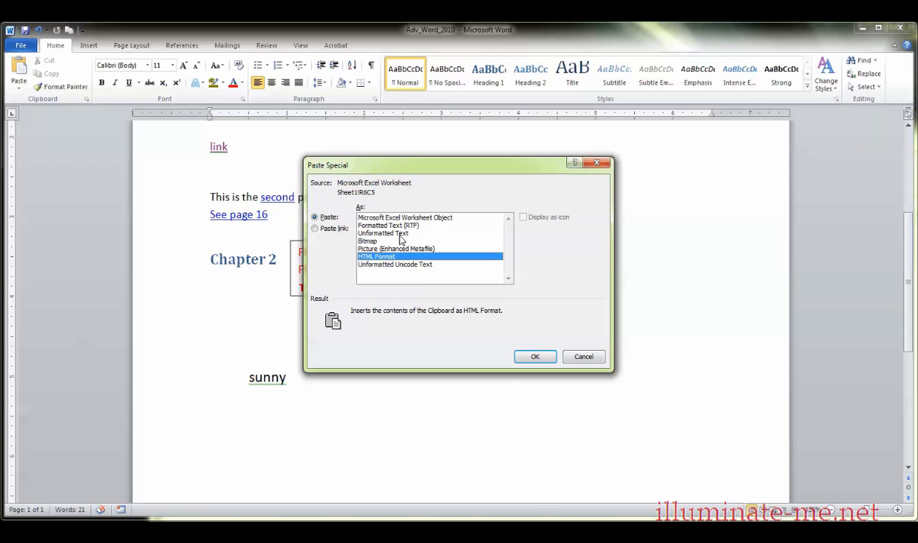
click(322, 228)
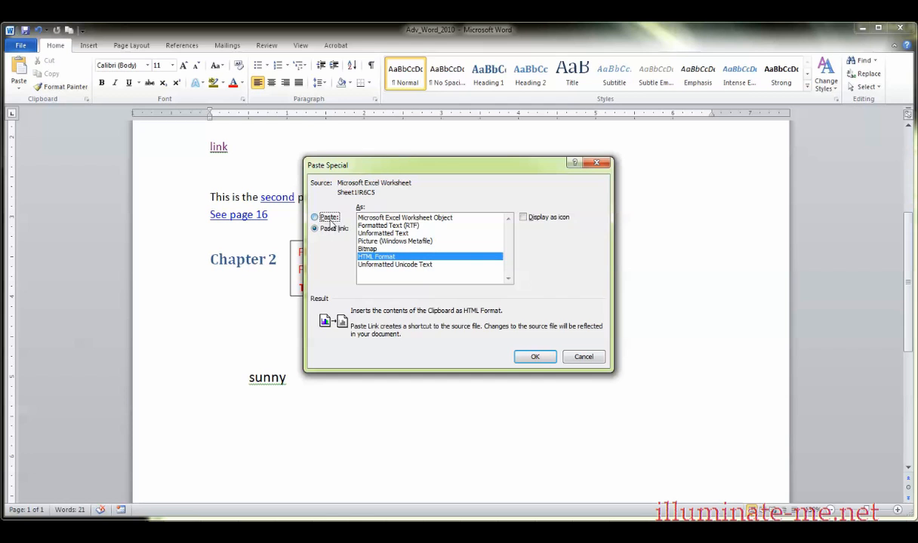
click(315, 217)
click(330, 229)
click(329, 218)
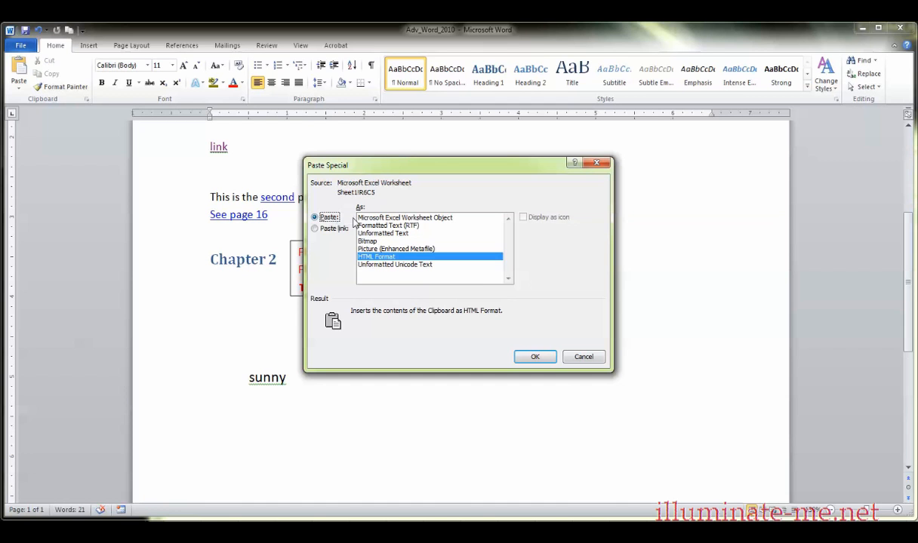
click(442, 220)
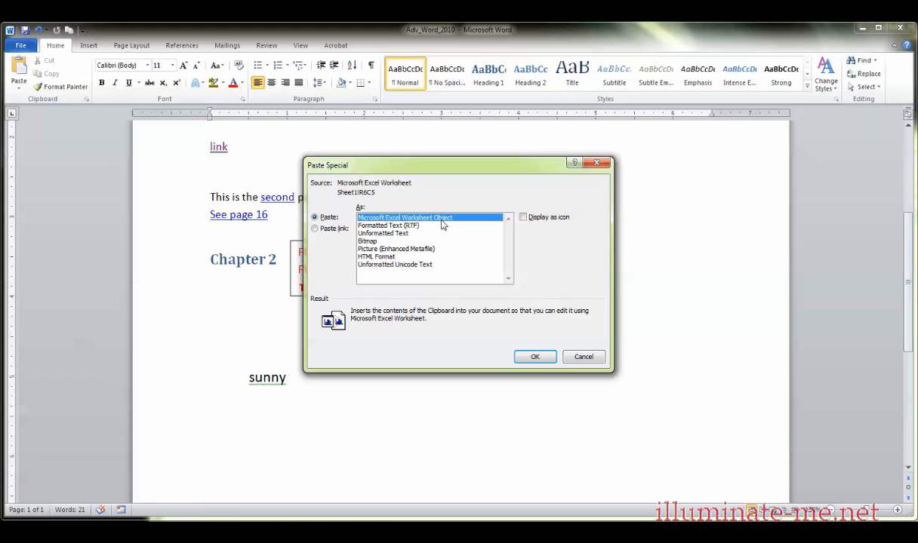
click(535, 356)
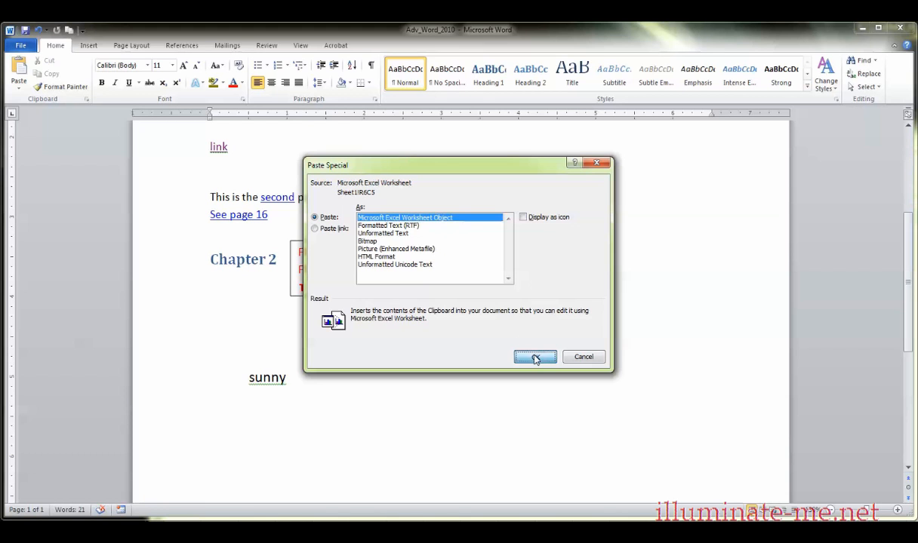